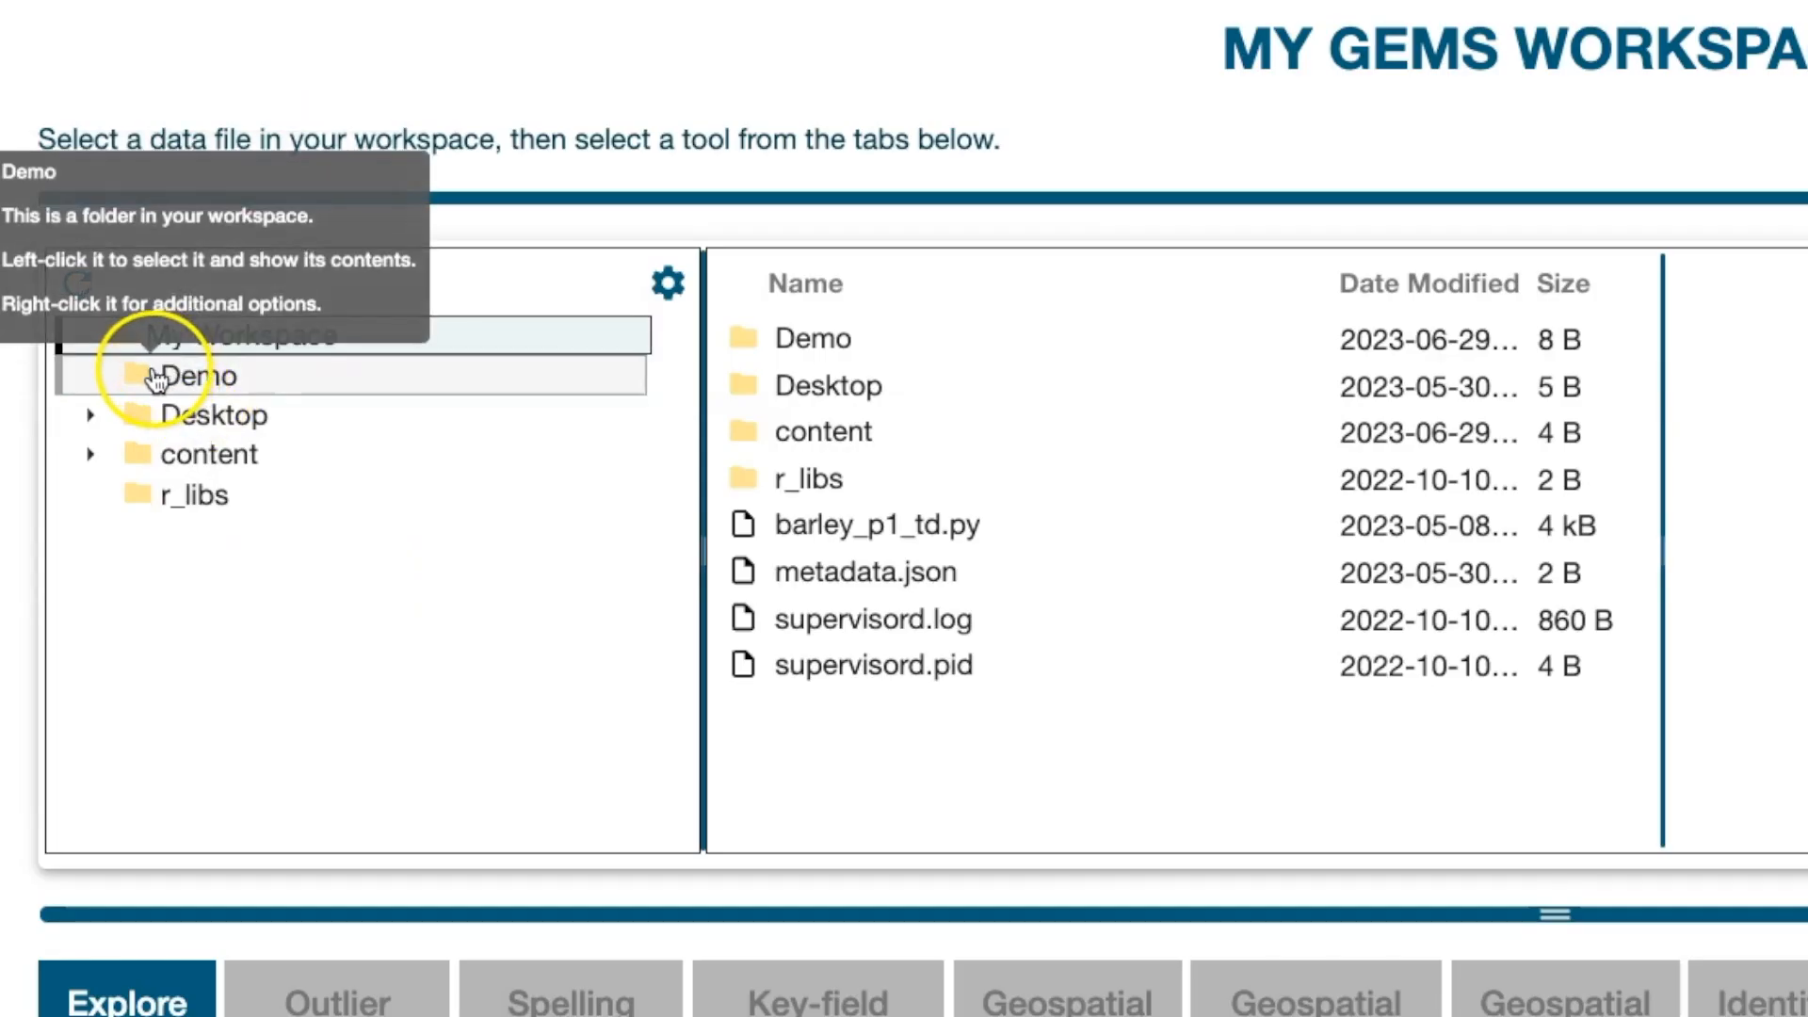
Step: Bring up the context menu of the Demo folder in My Workspace
right_click(156, 376)
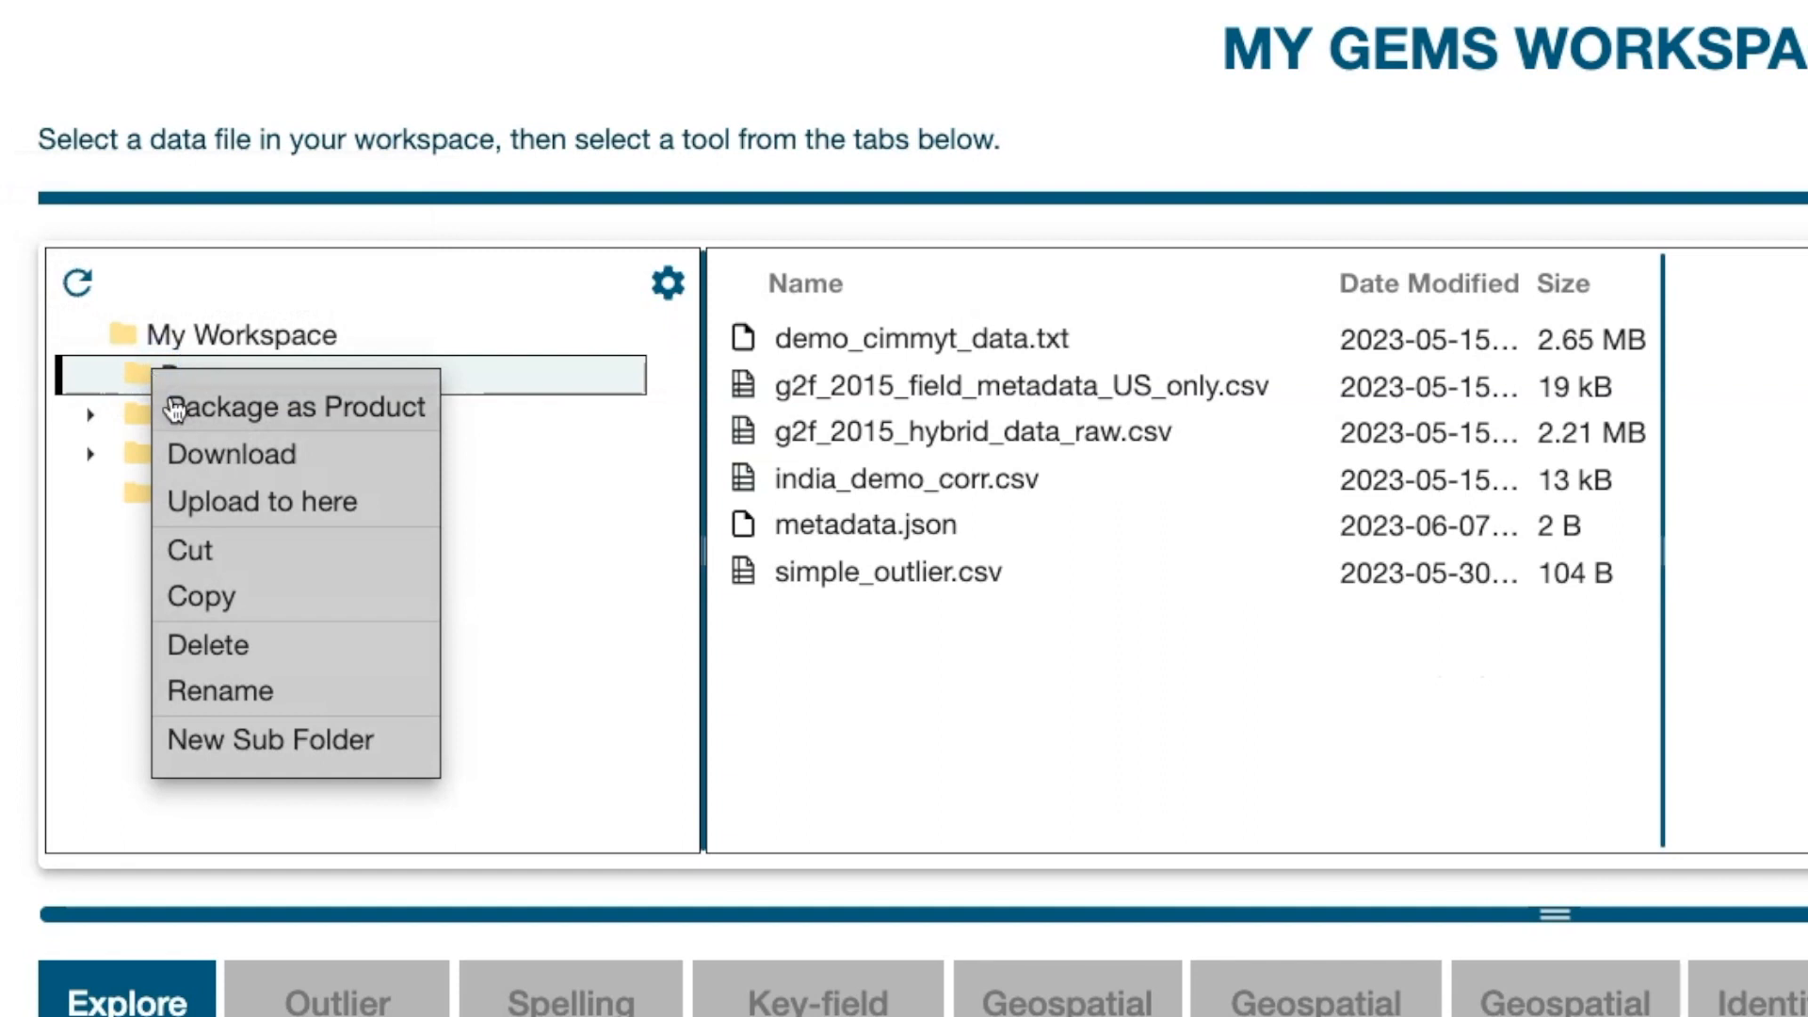
Step: Upload india_demo.csv from the computer into the Demo folder, where it is listed at 11 kB
click(250, 499)
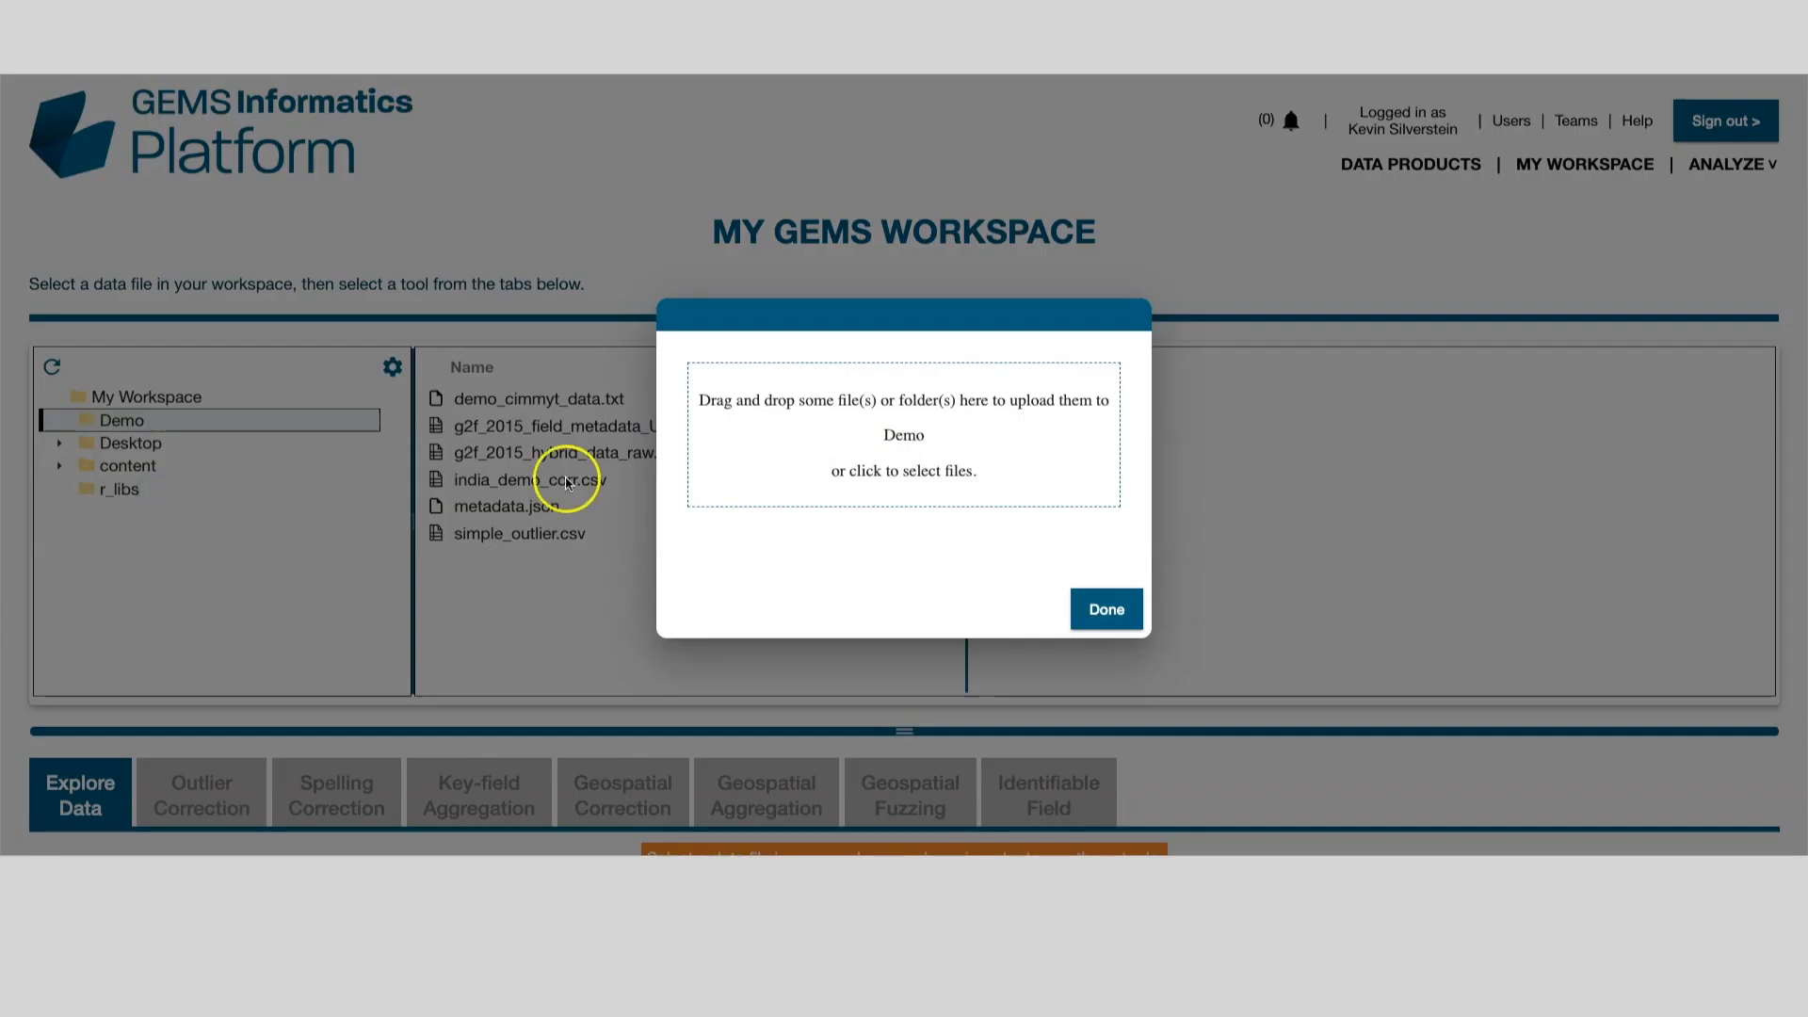
click(868, 456)
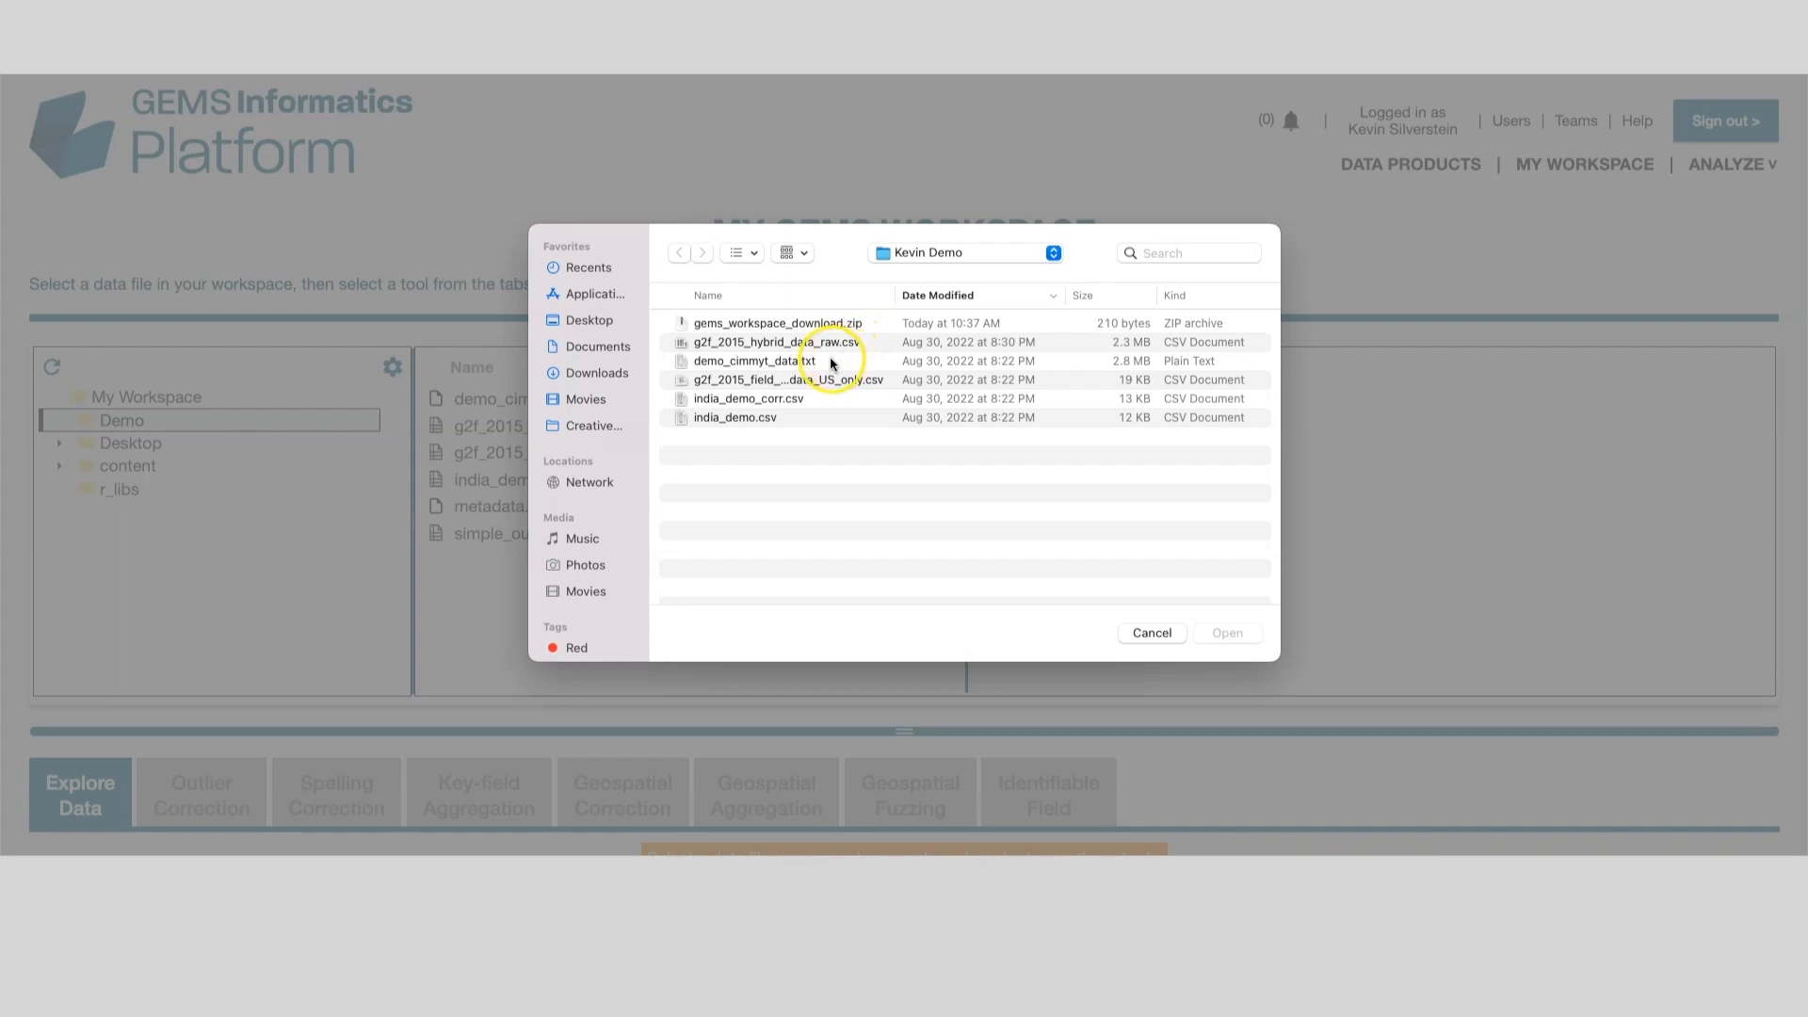
click(696, 417)
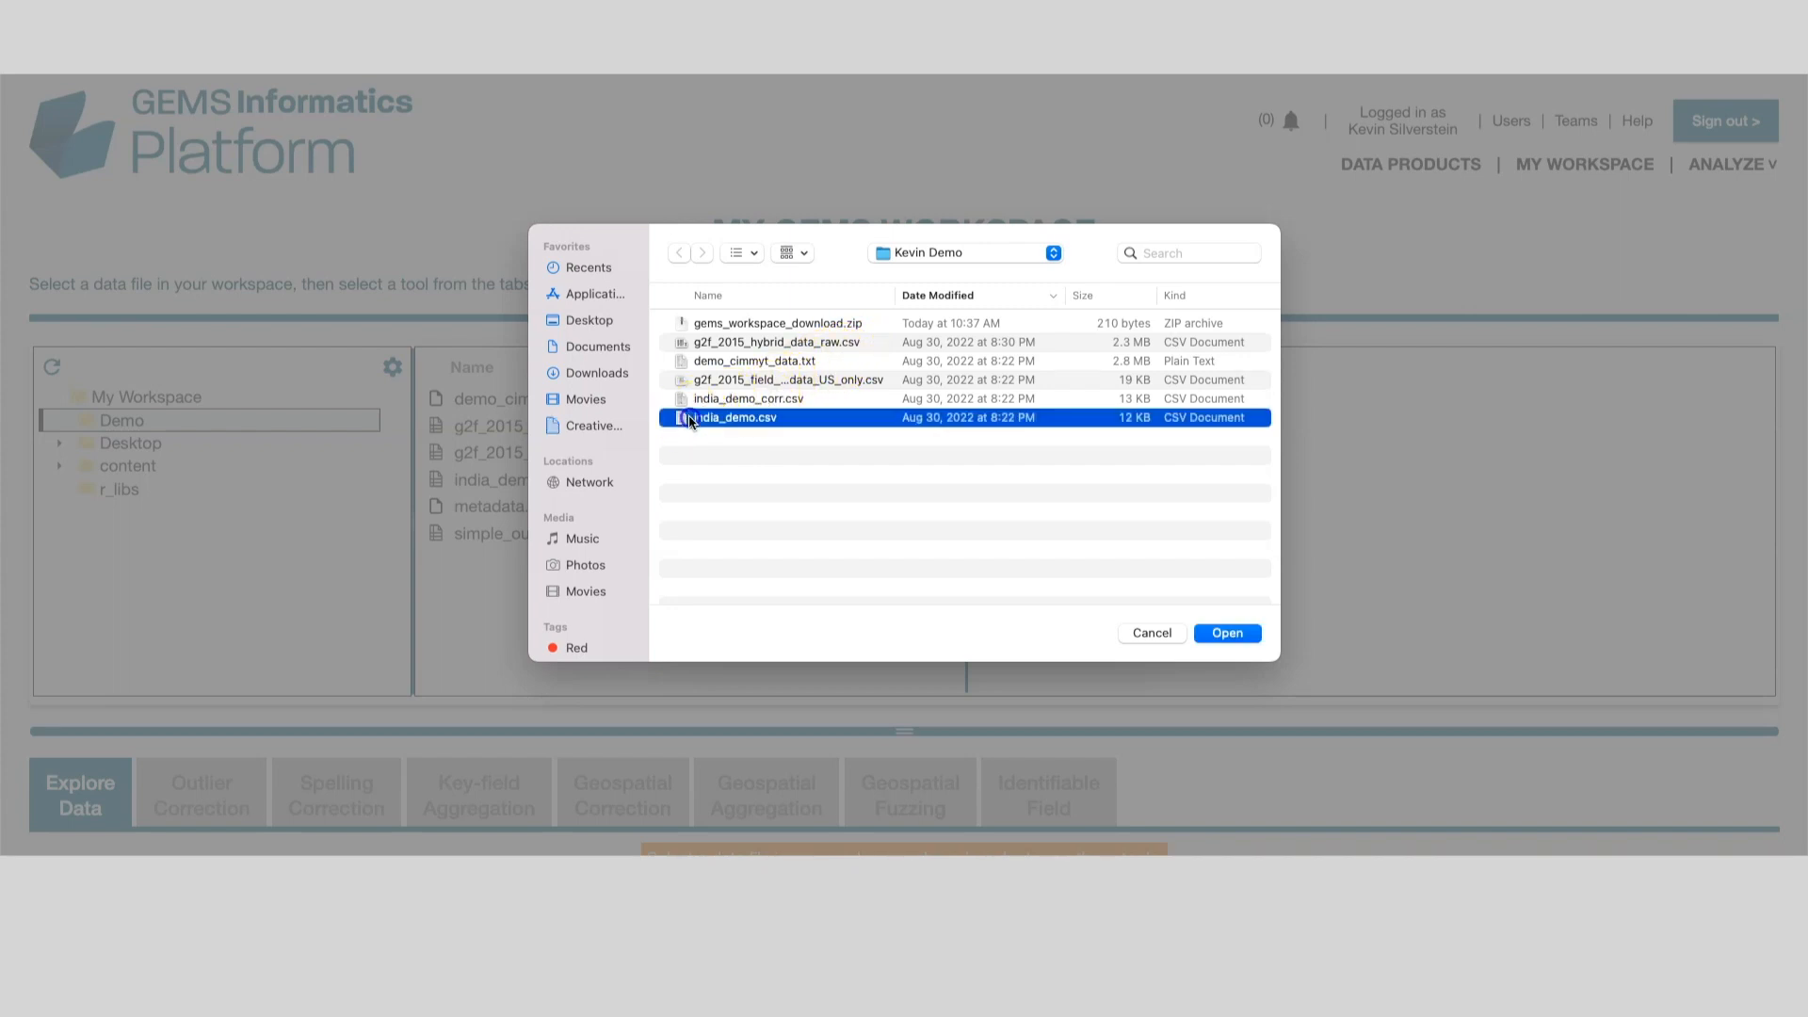
click(1227, 633)
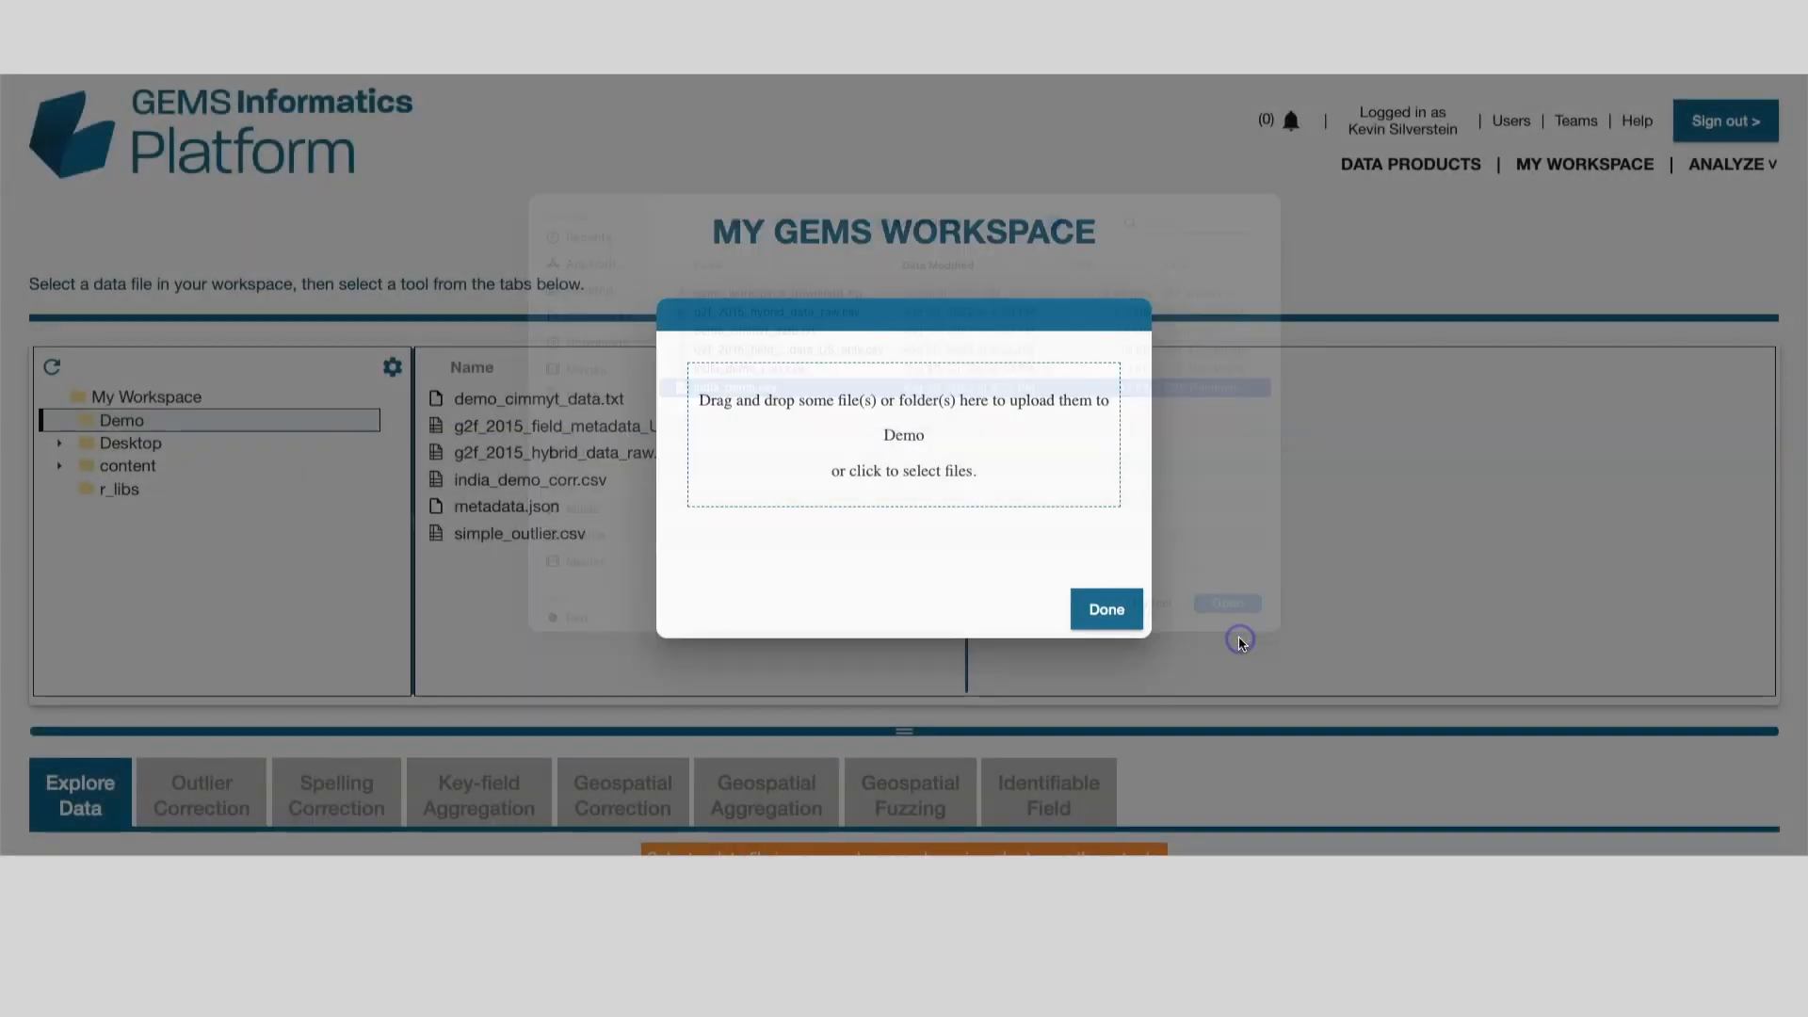
click(1129, 613)
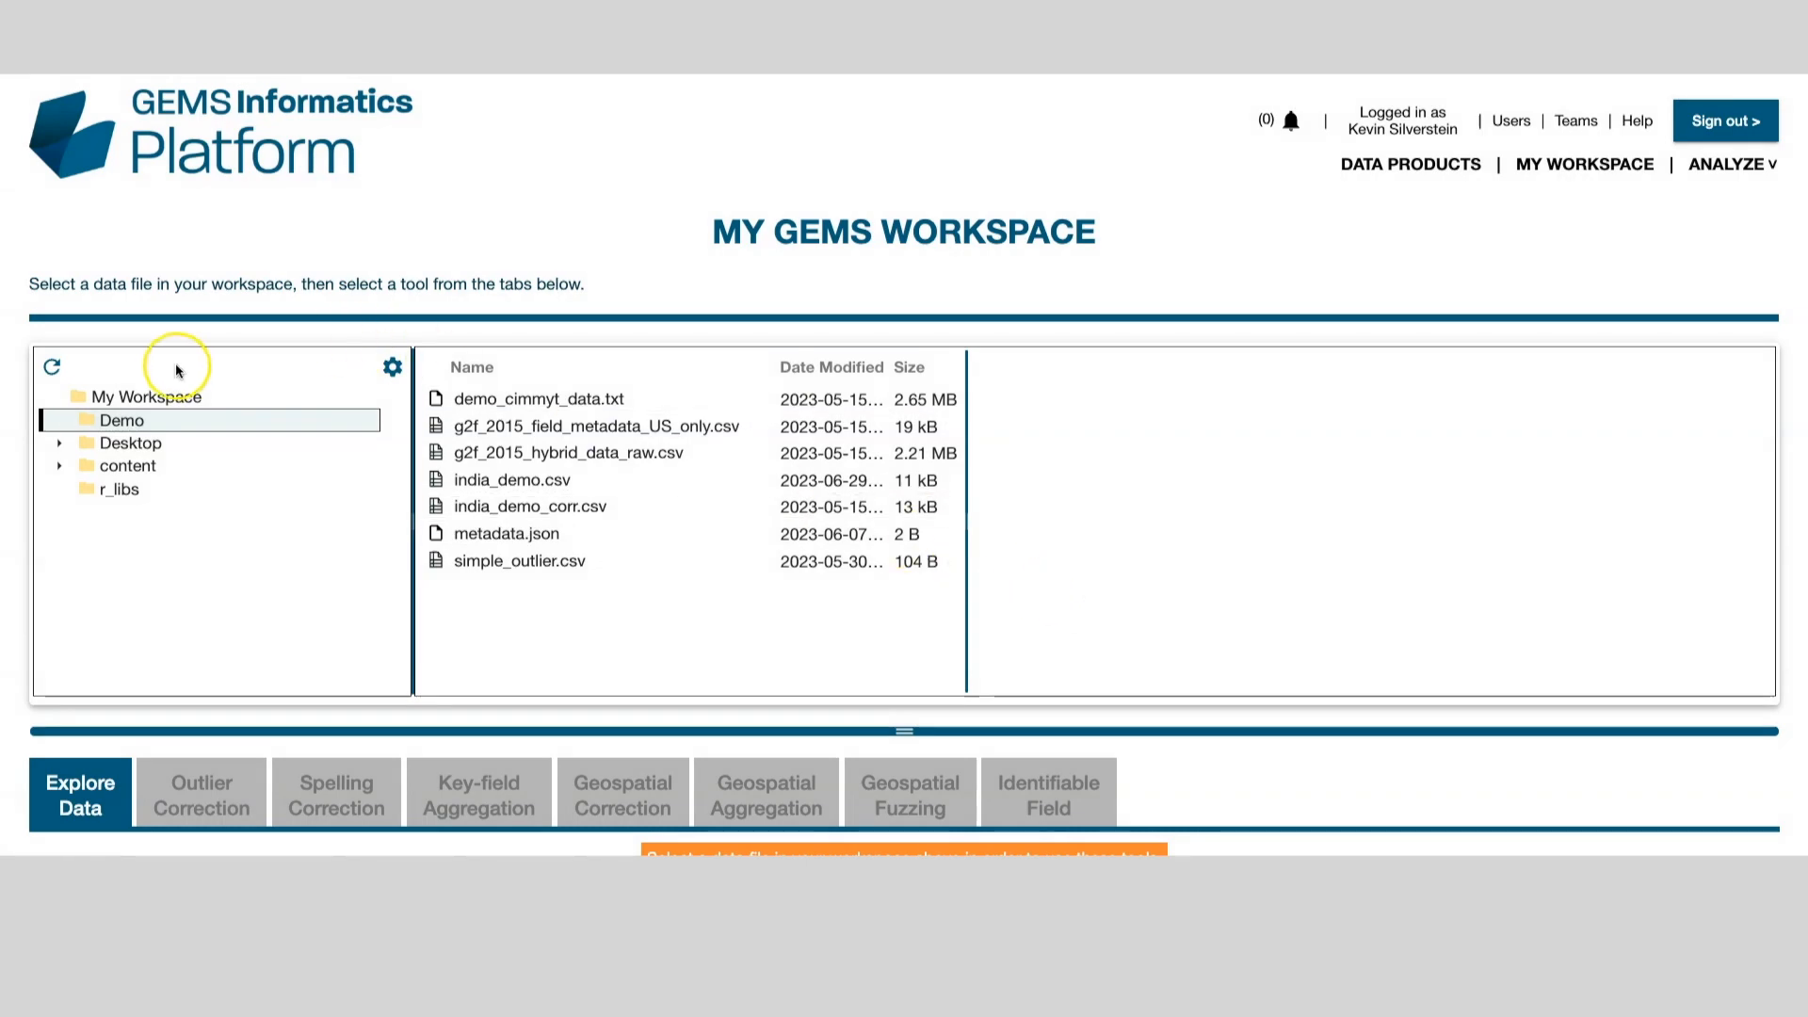
Step: Package india_demo.csv as a product named india_demo at location ./Demo
click(90, 422)
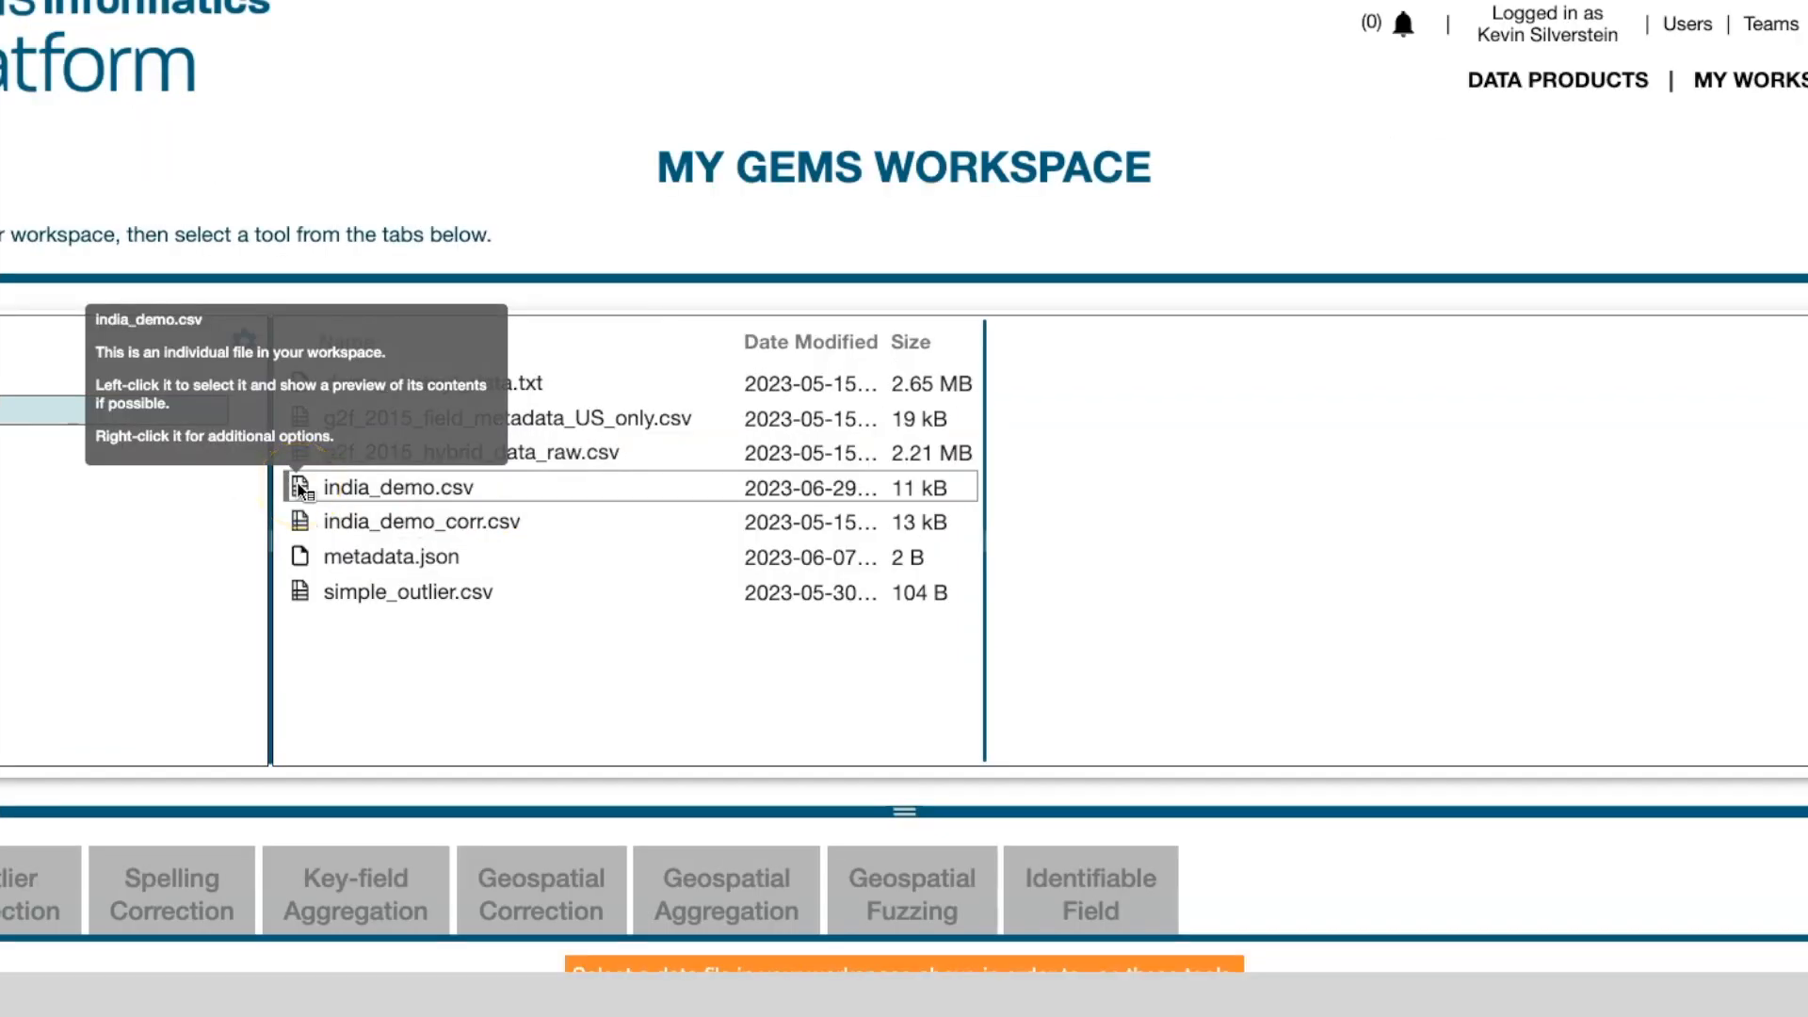
right_click(300, 489)
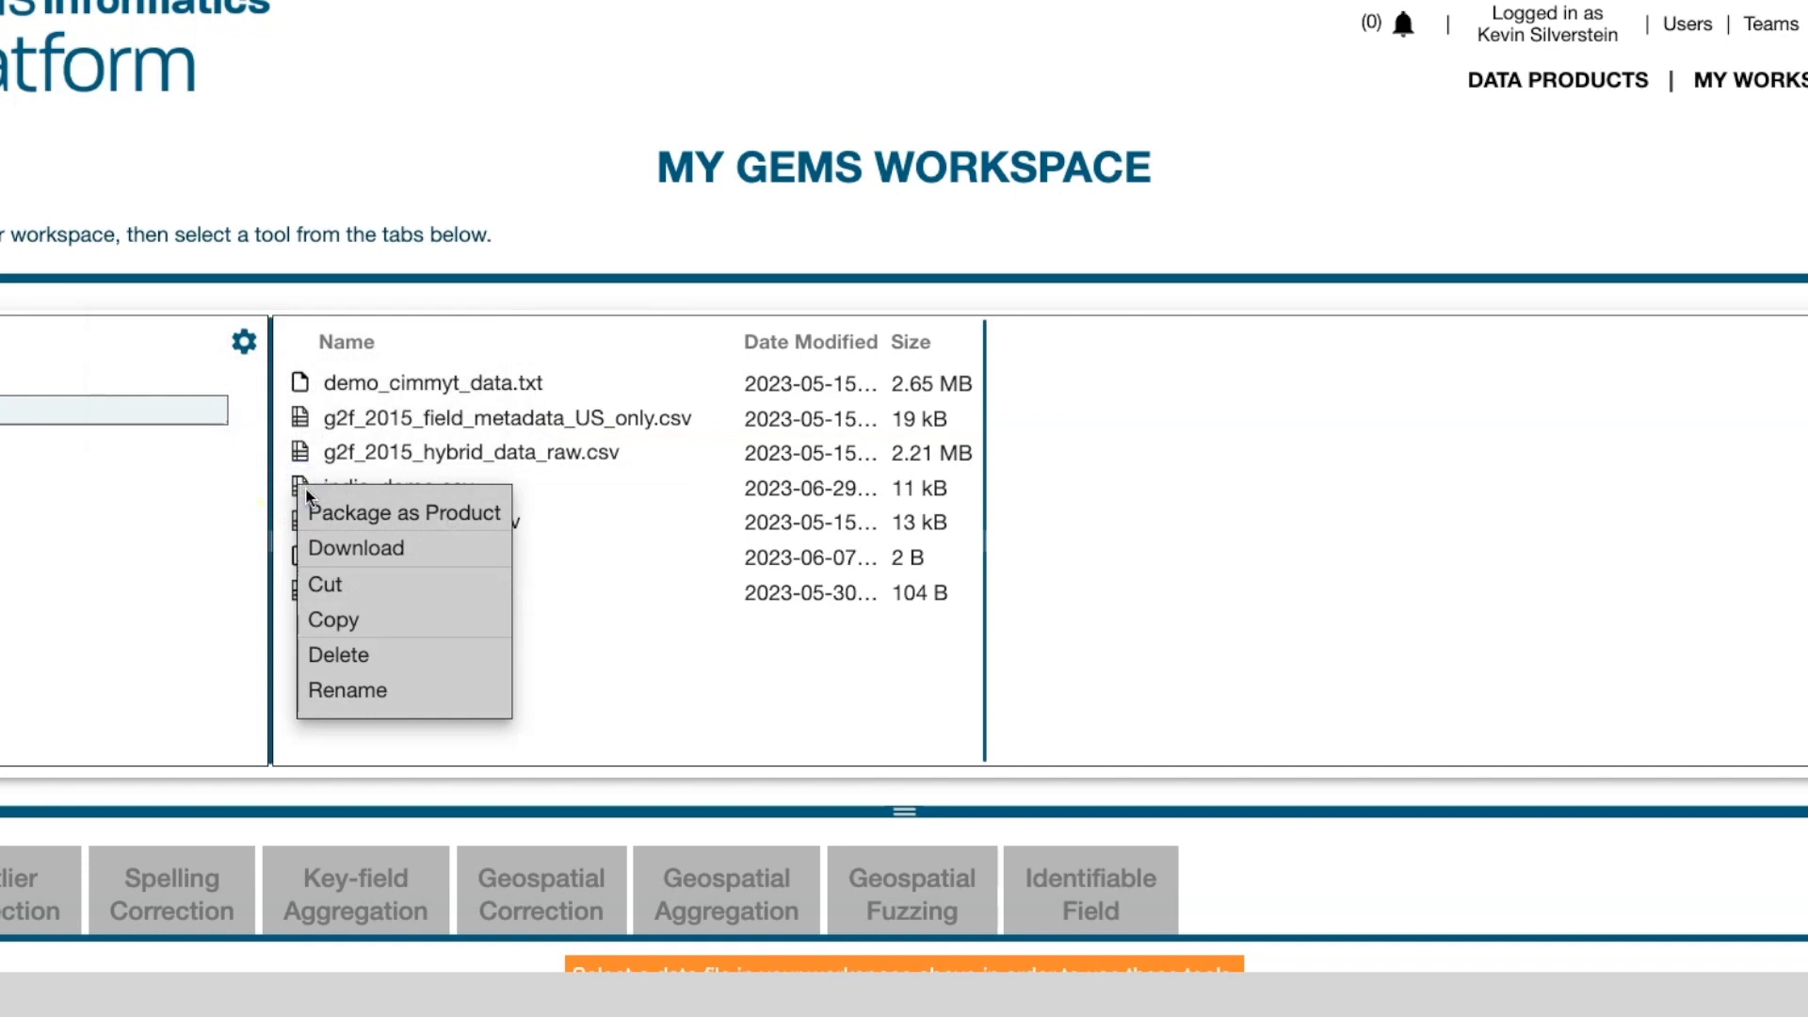
click(323, 515)
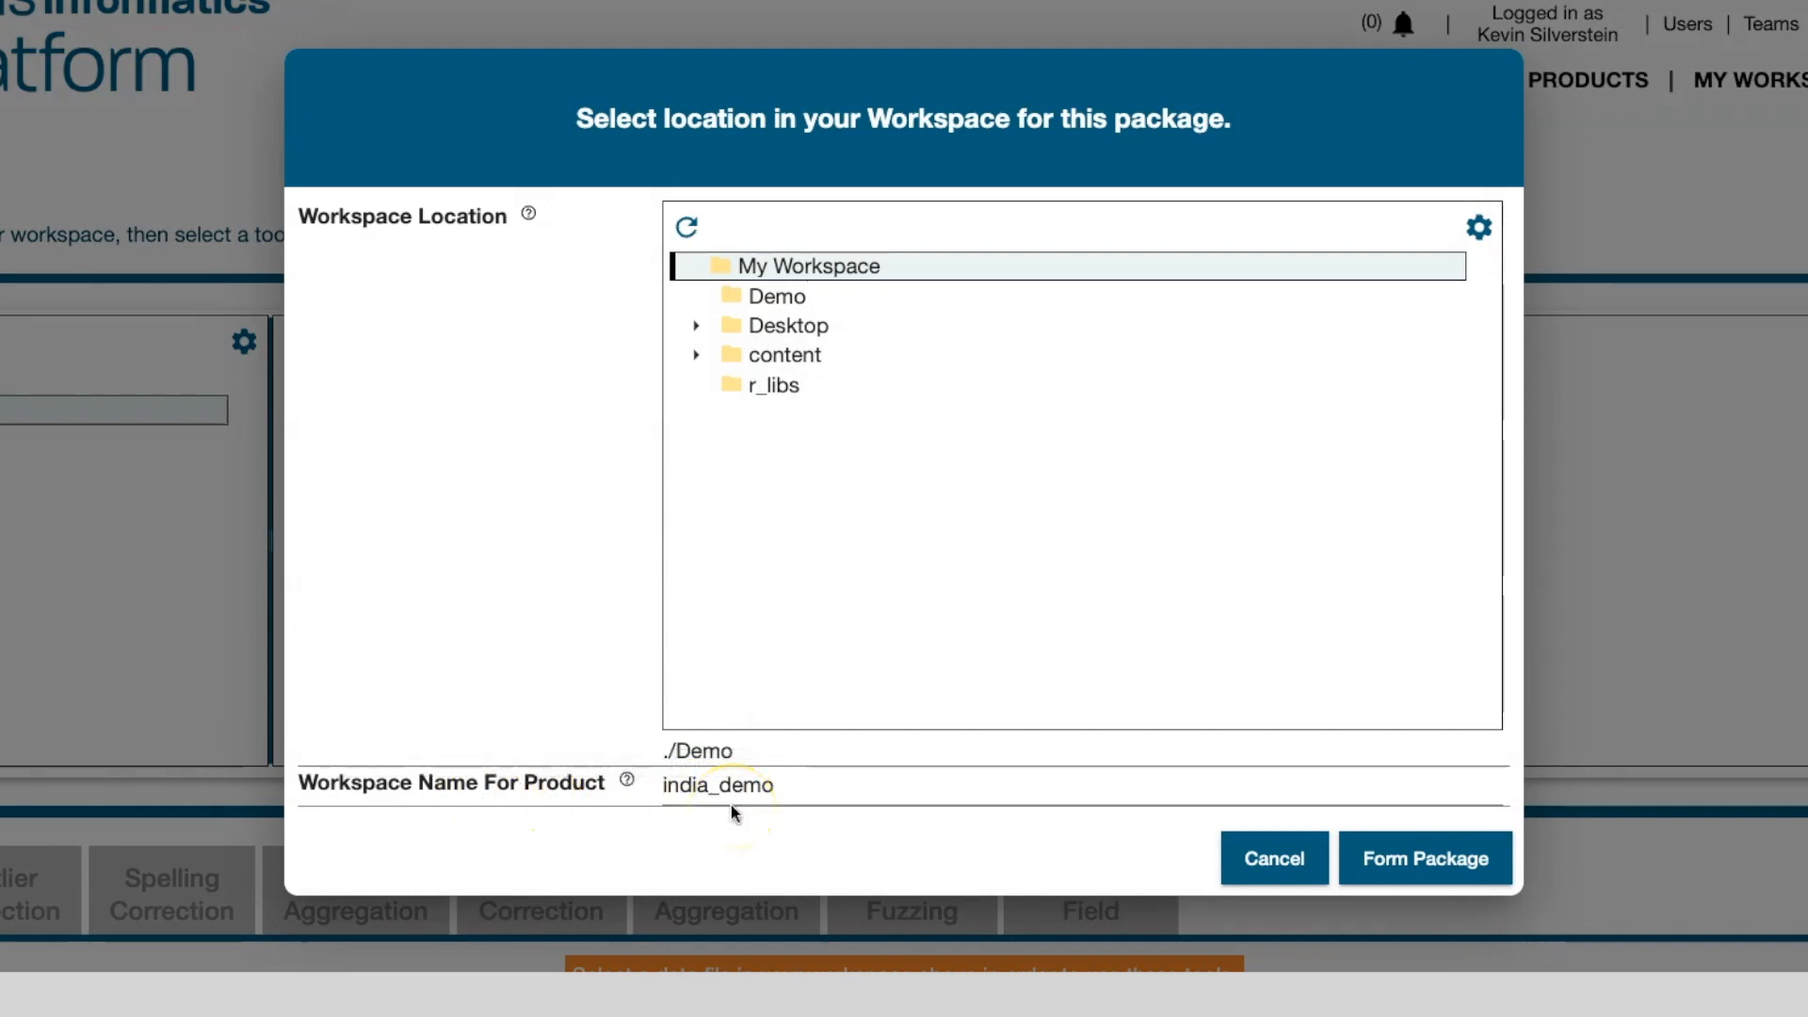
click(697, 799)
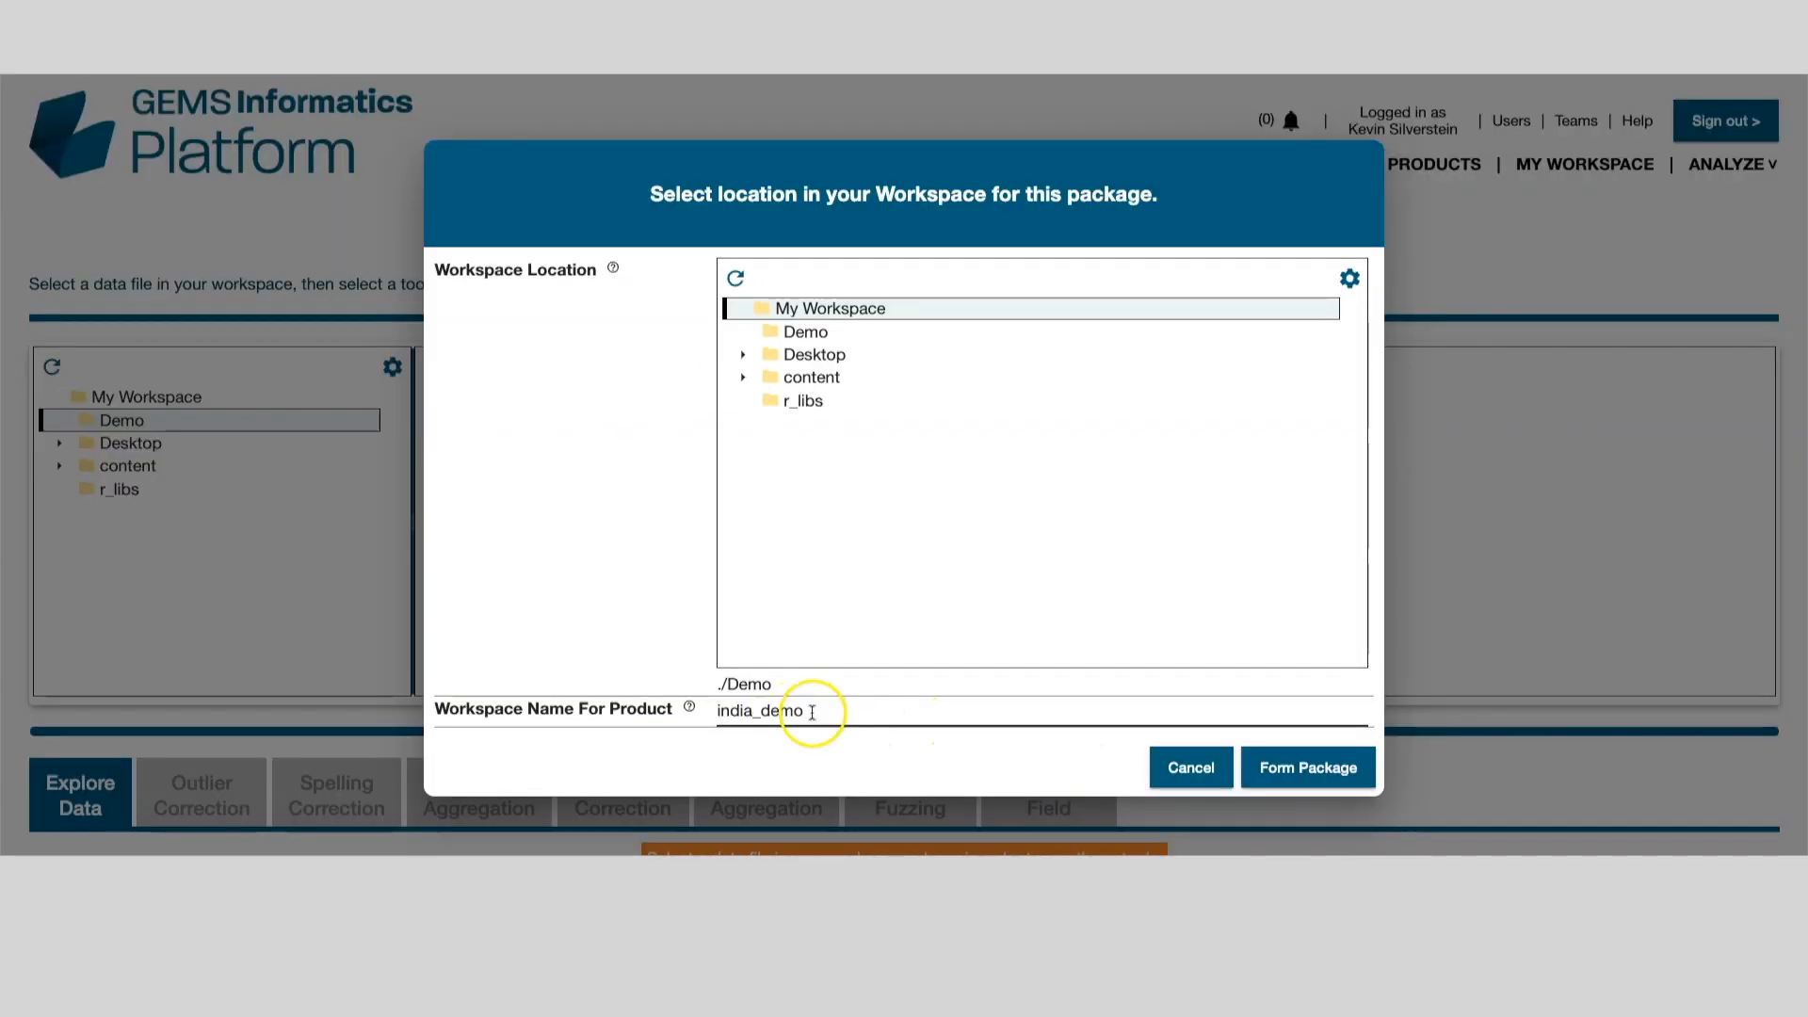
click(812, 712)
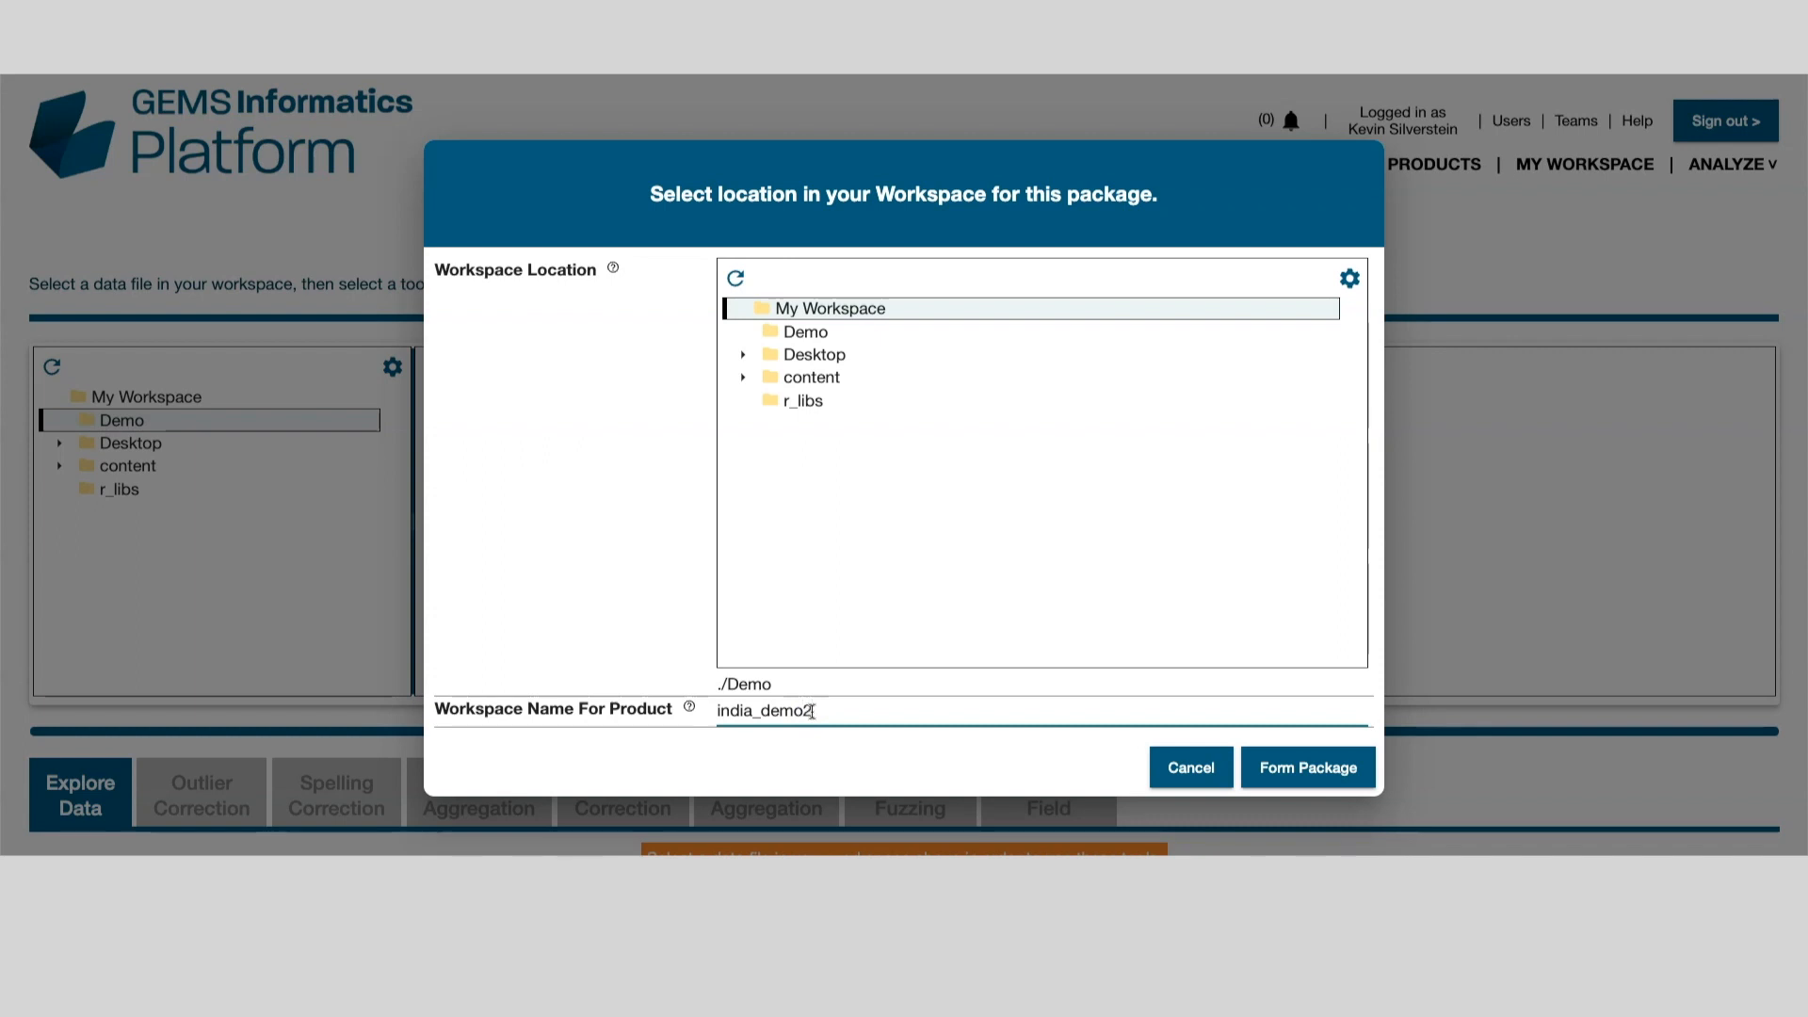
click(1287, 785)
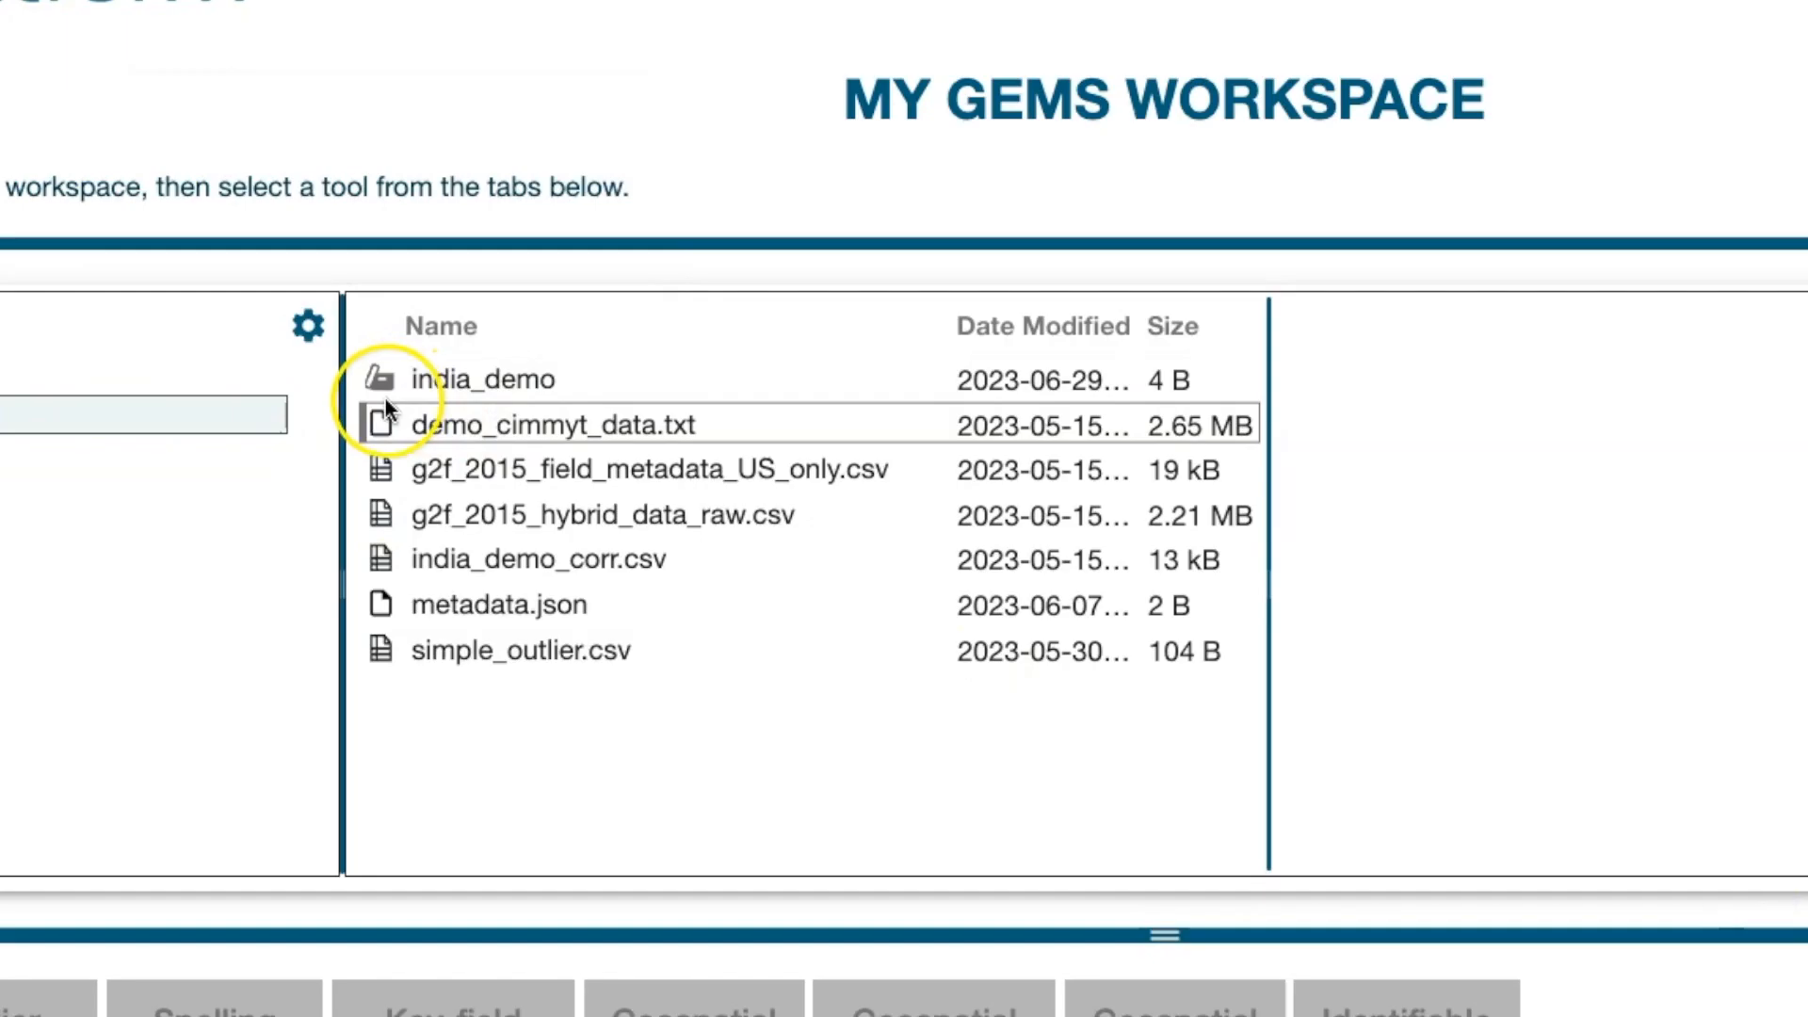
Step: Show the Product metadata form of the india_demo package folder
mouse_move(381, 379)
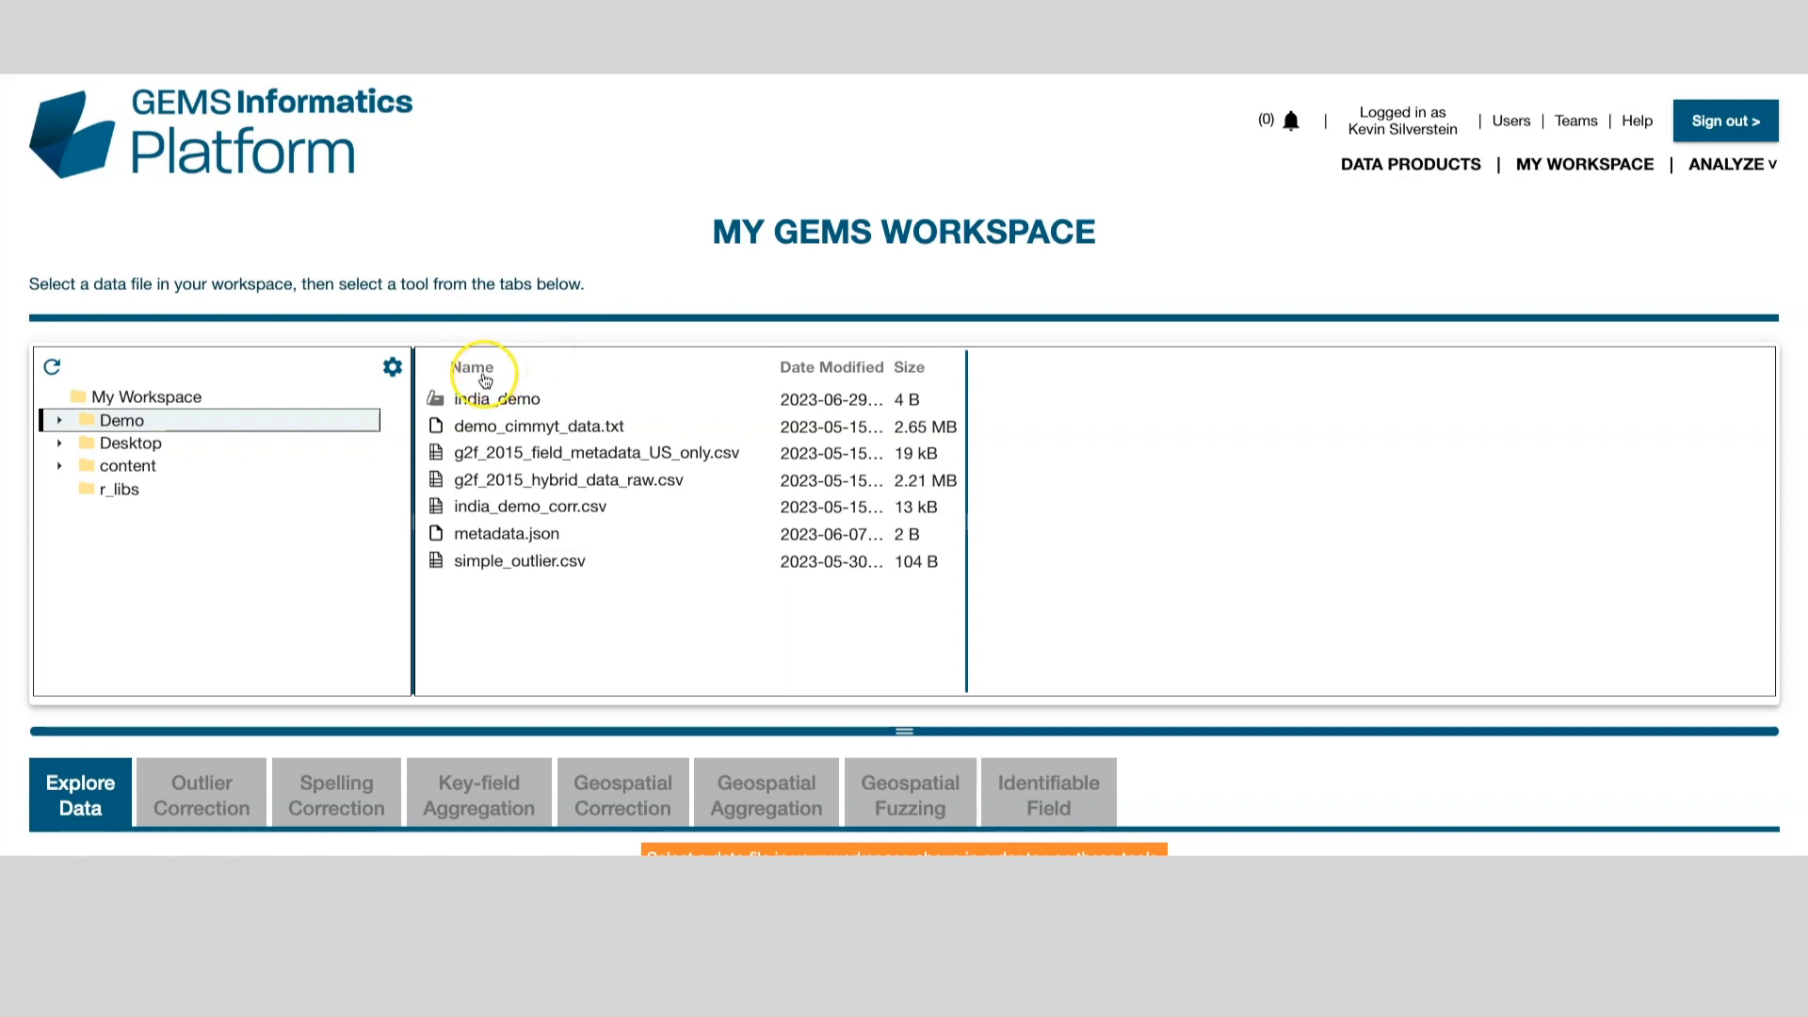
mouse_move(436, 400)
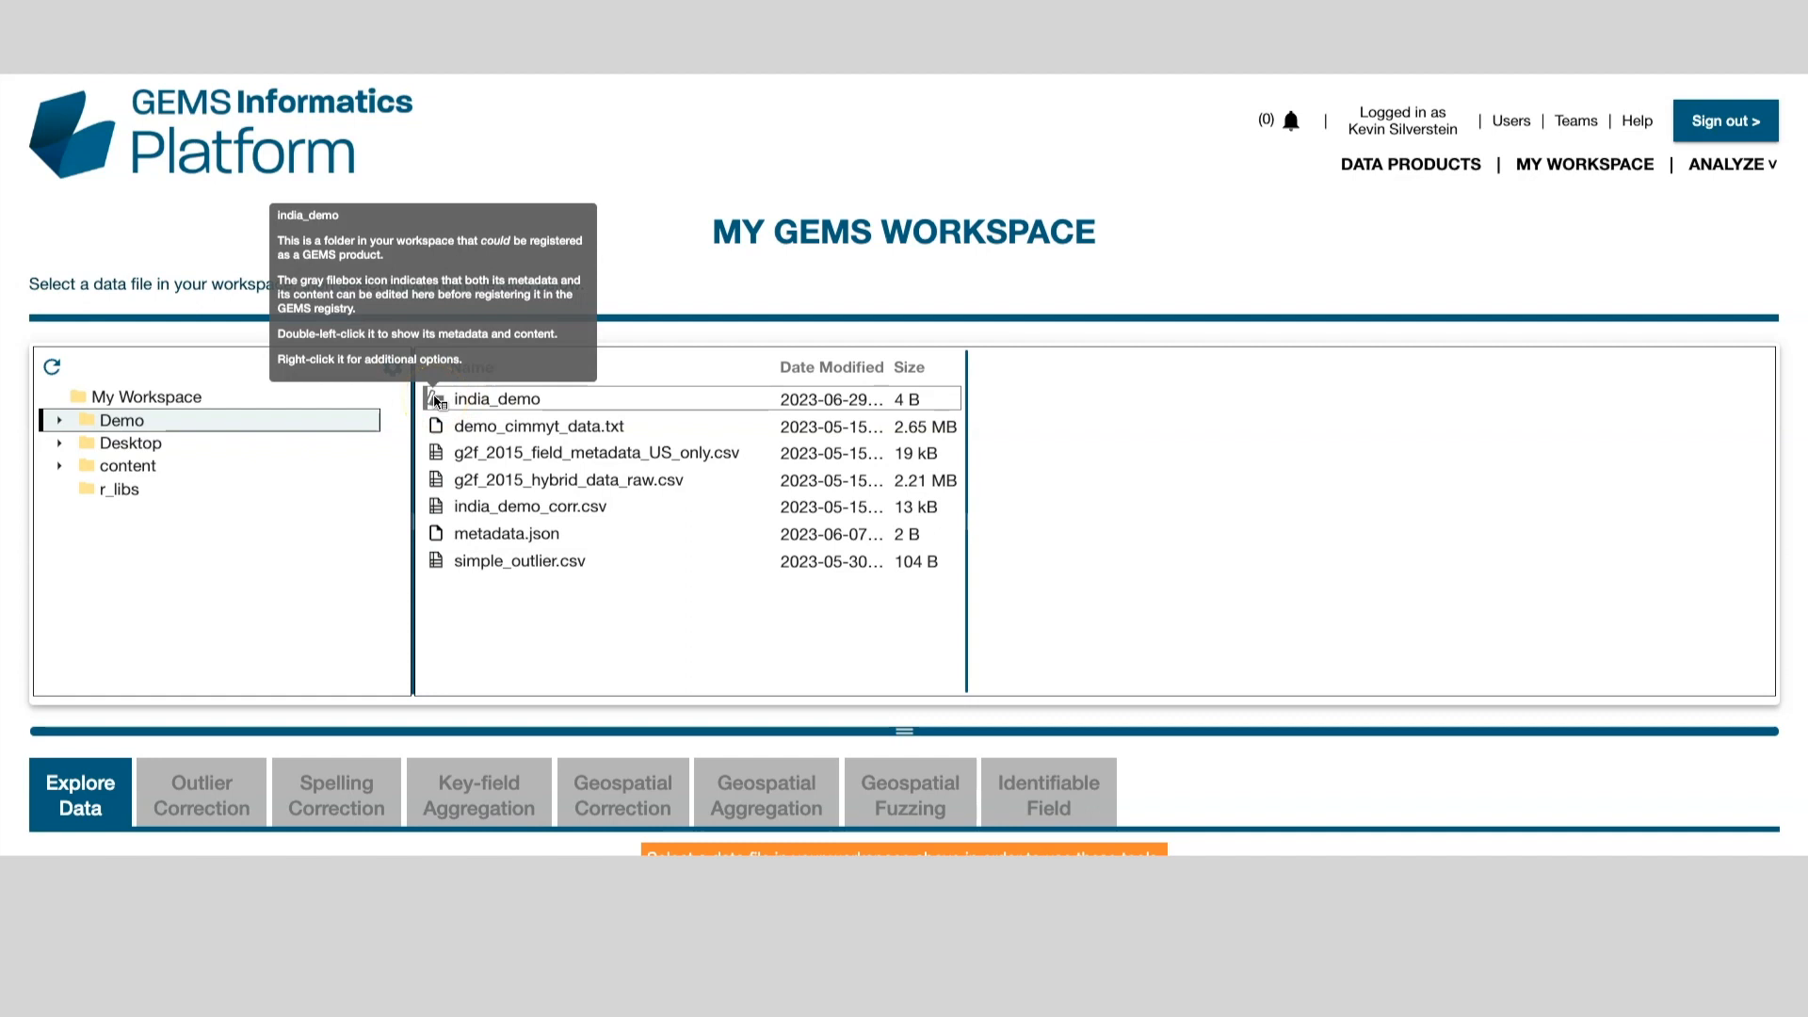
double_click(436, 401)
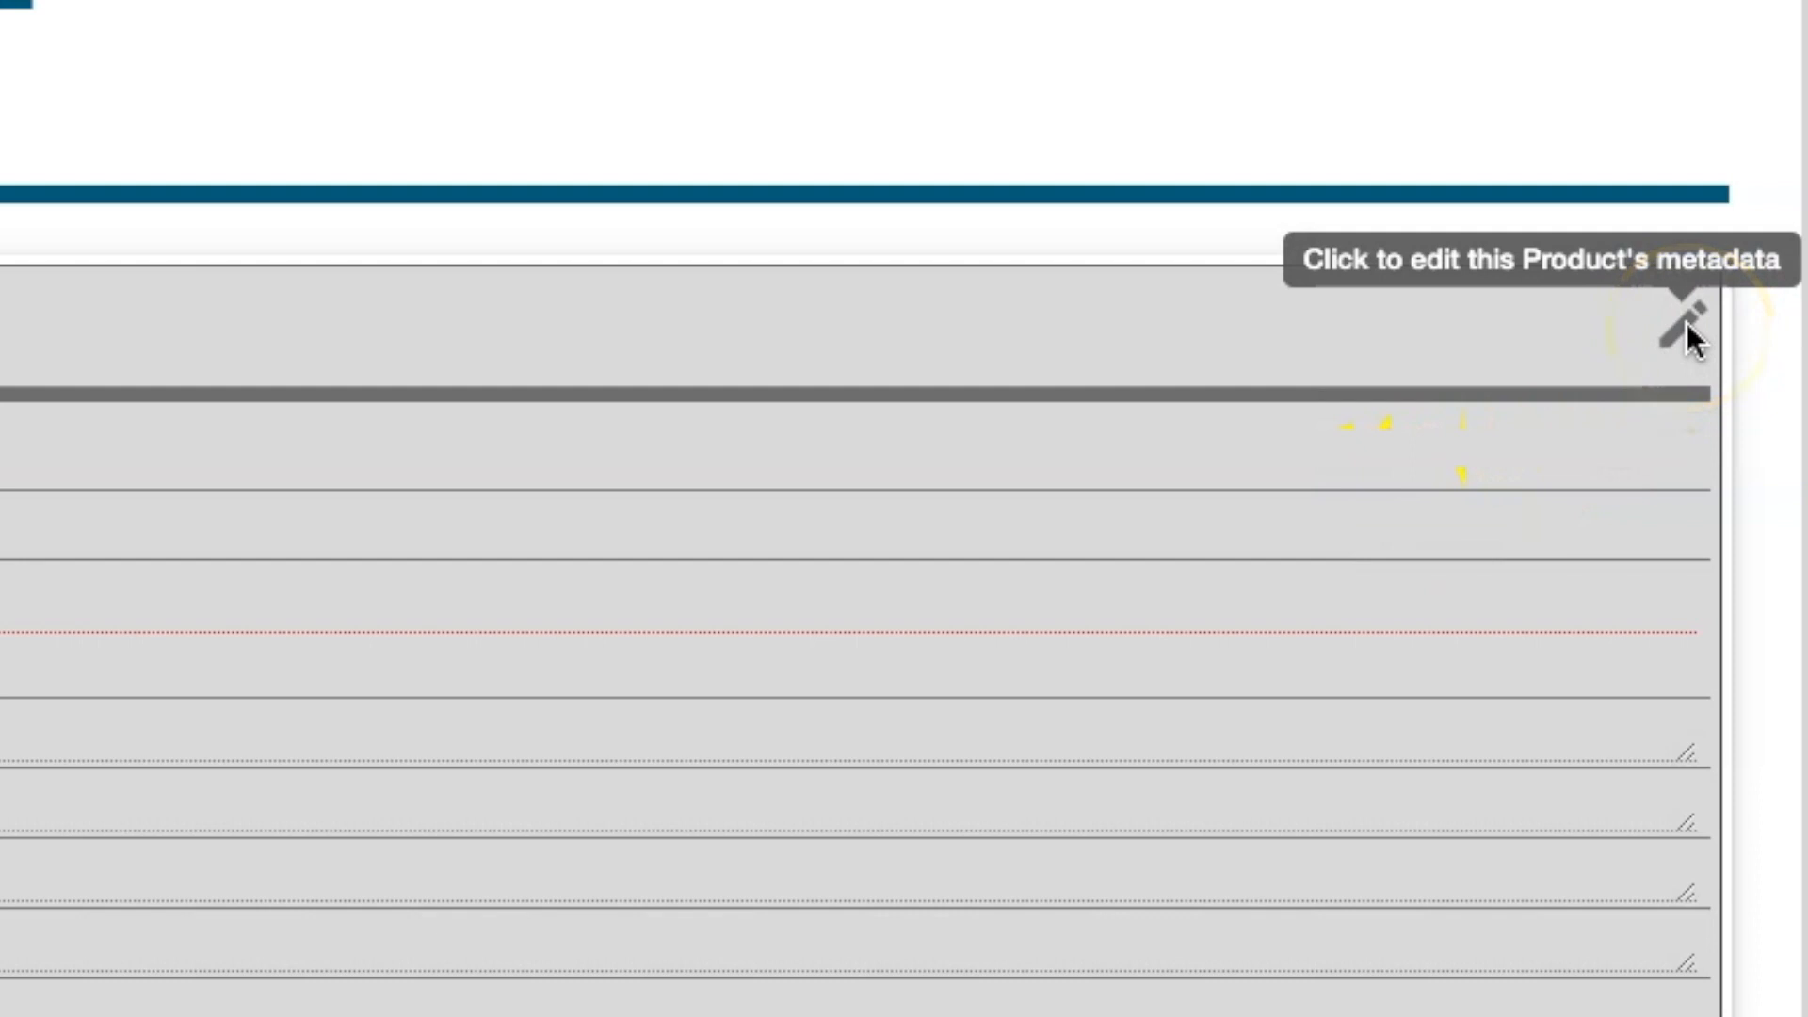
Step: Title the product 'This is my title for a file product' and enter the contact's e-mail as Point of Contact
click(1761, 375)
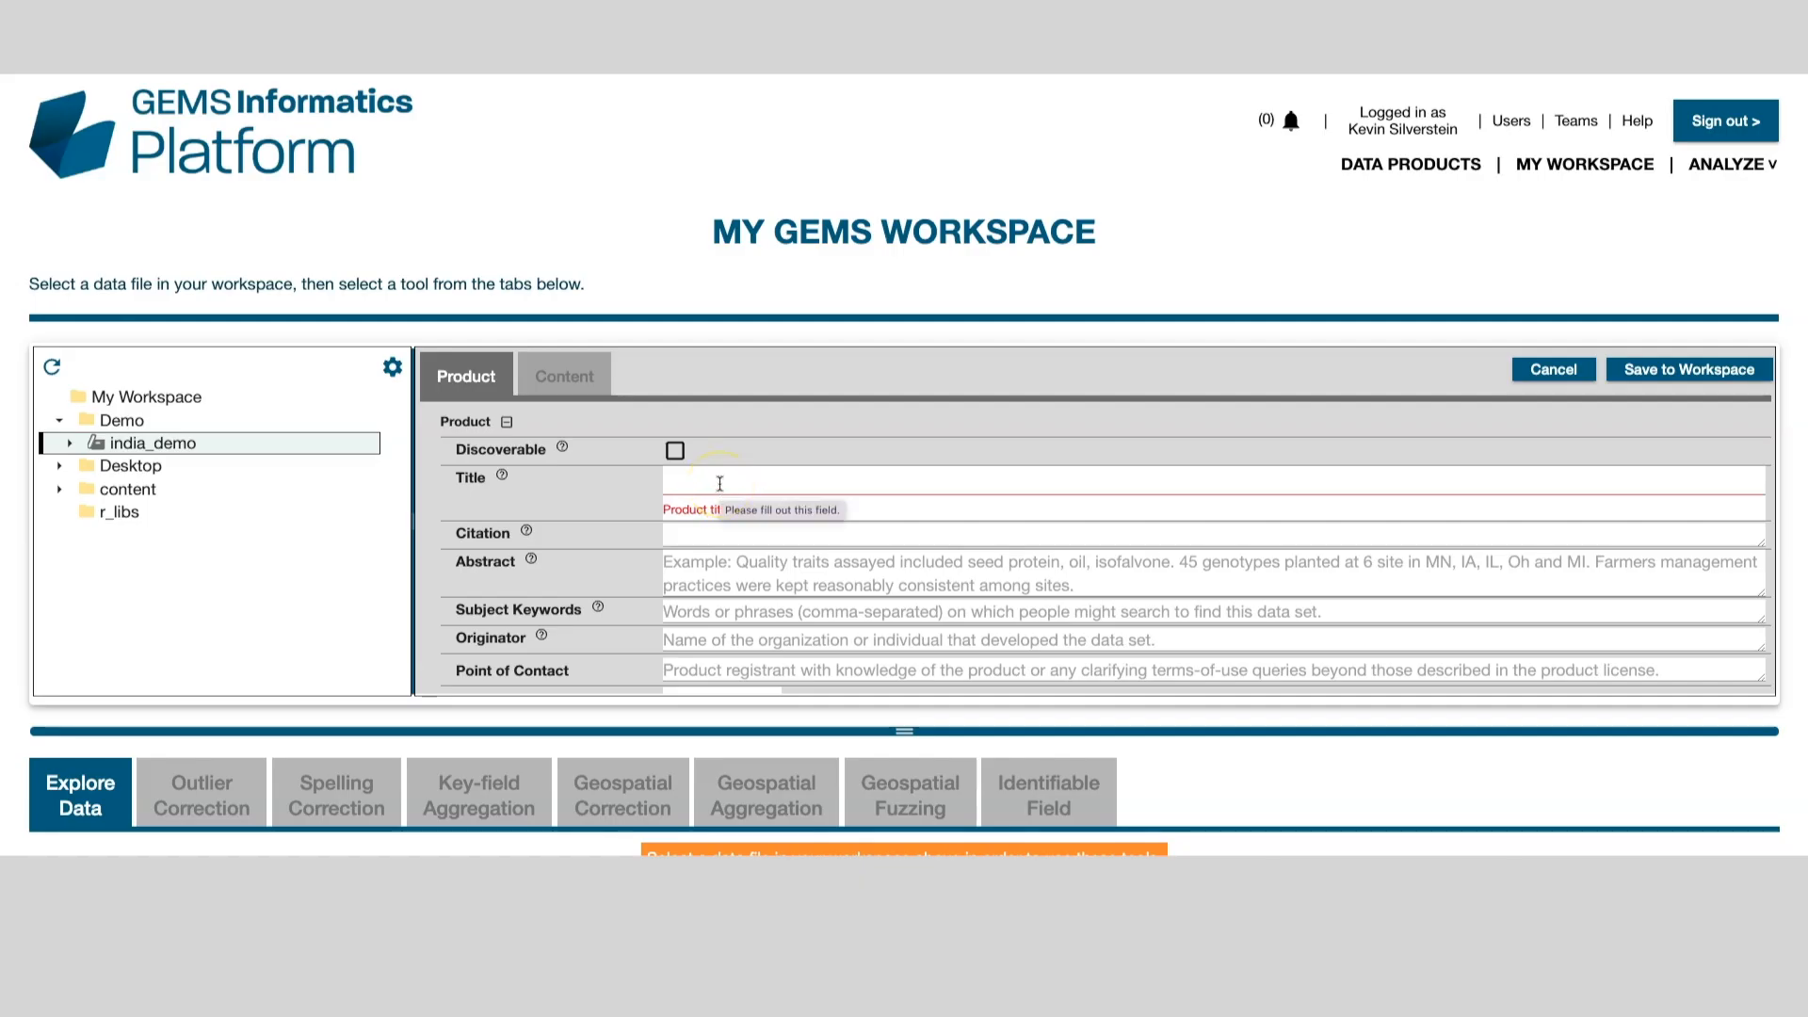
click(719, 484)
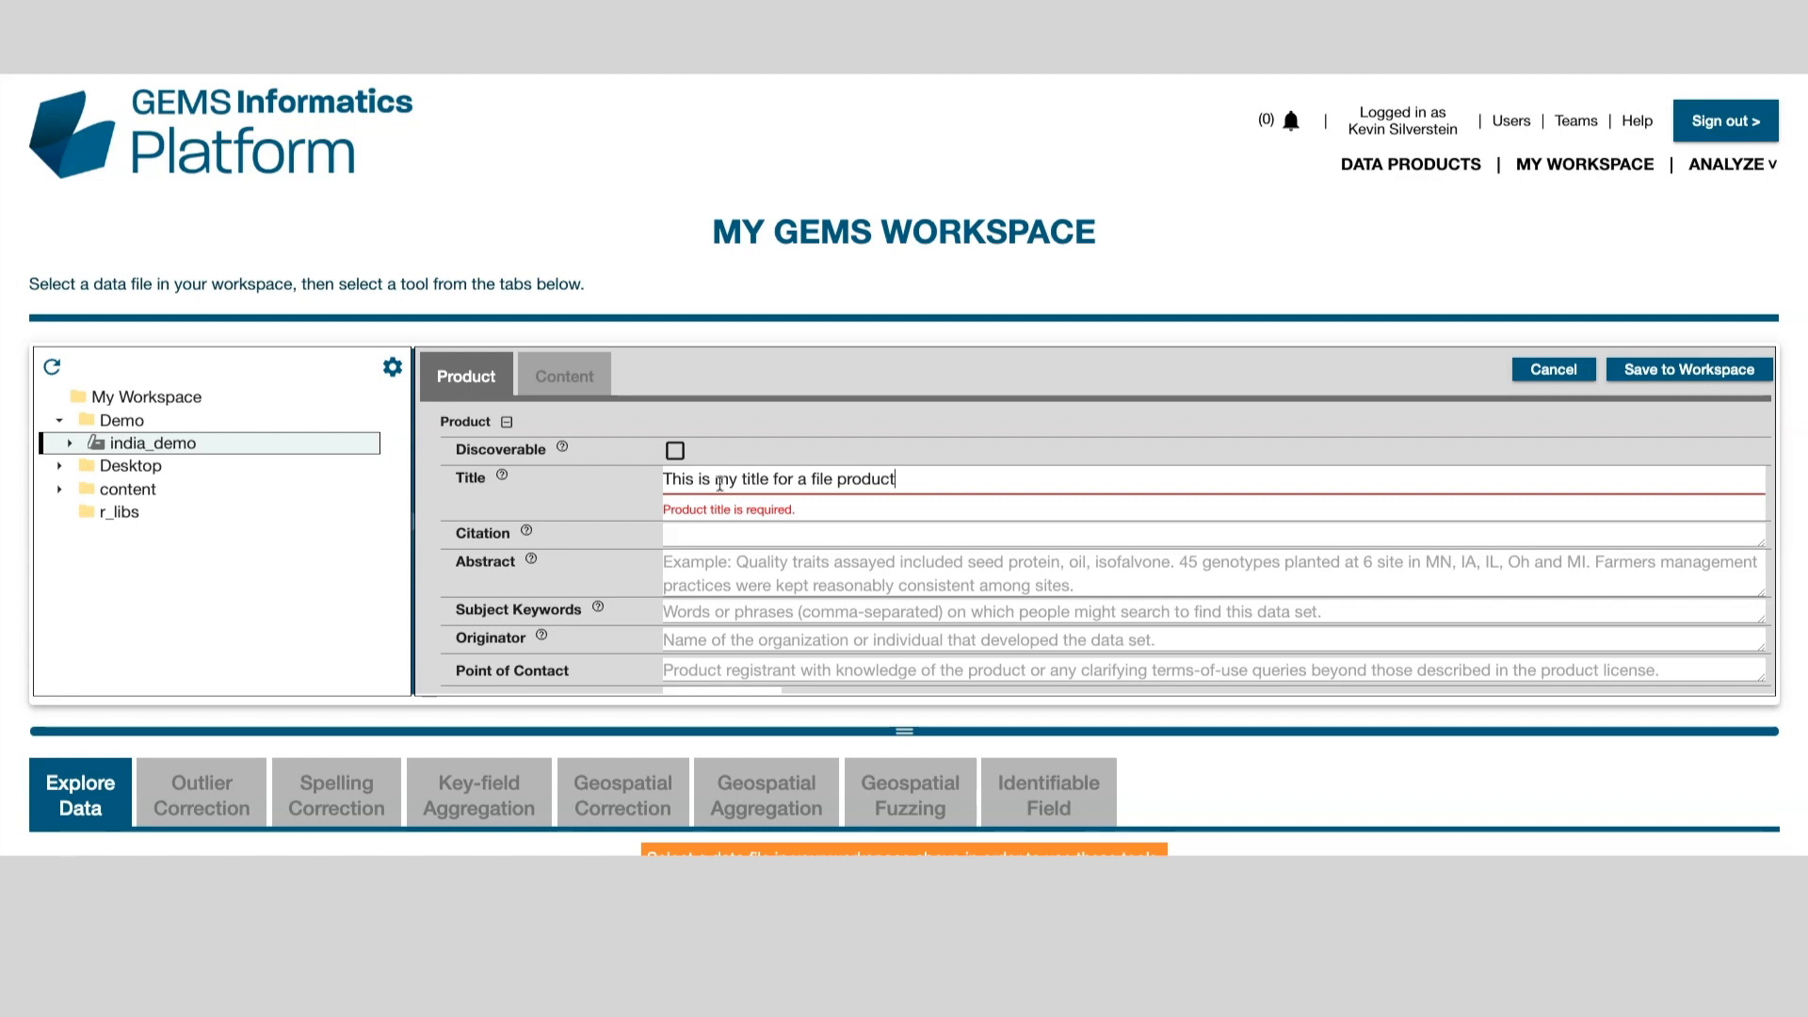
click(679, 644)
click(690, 664)
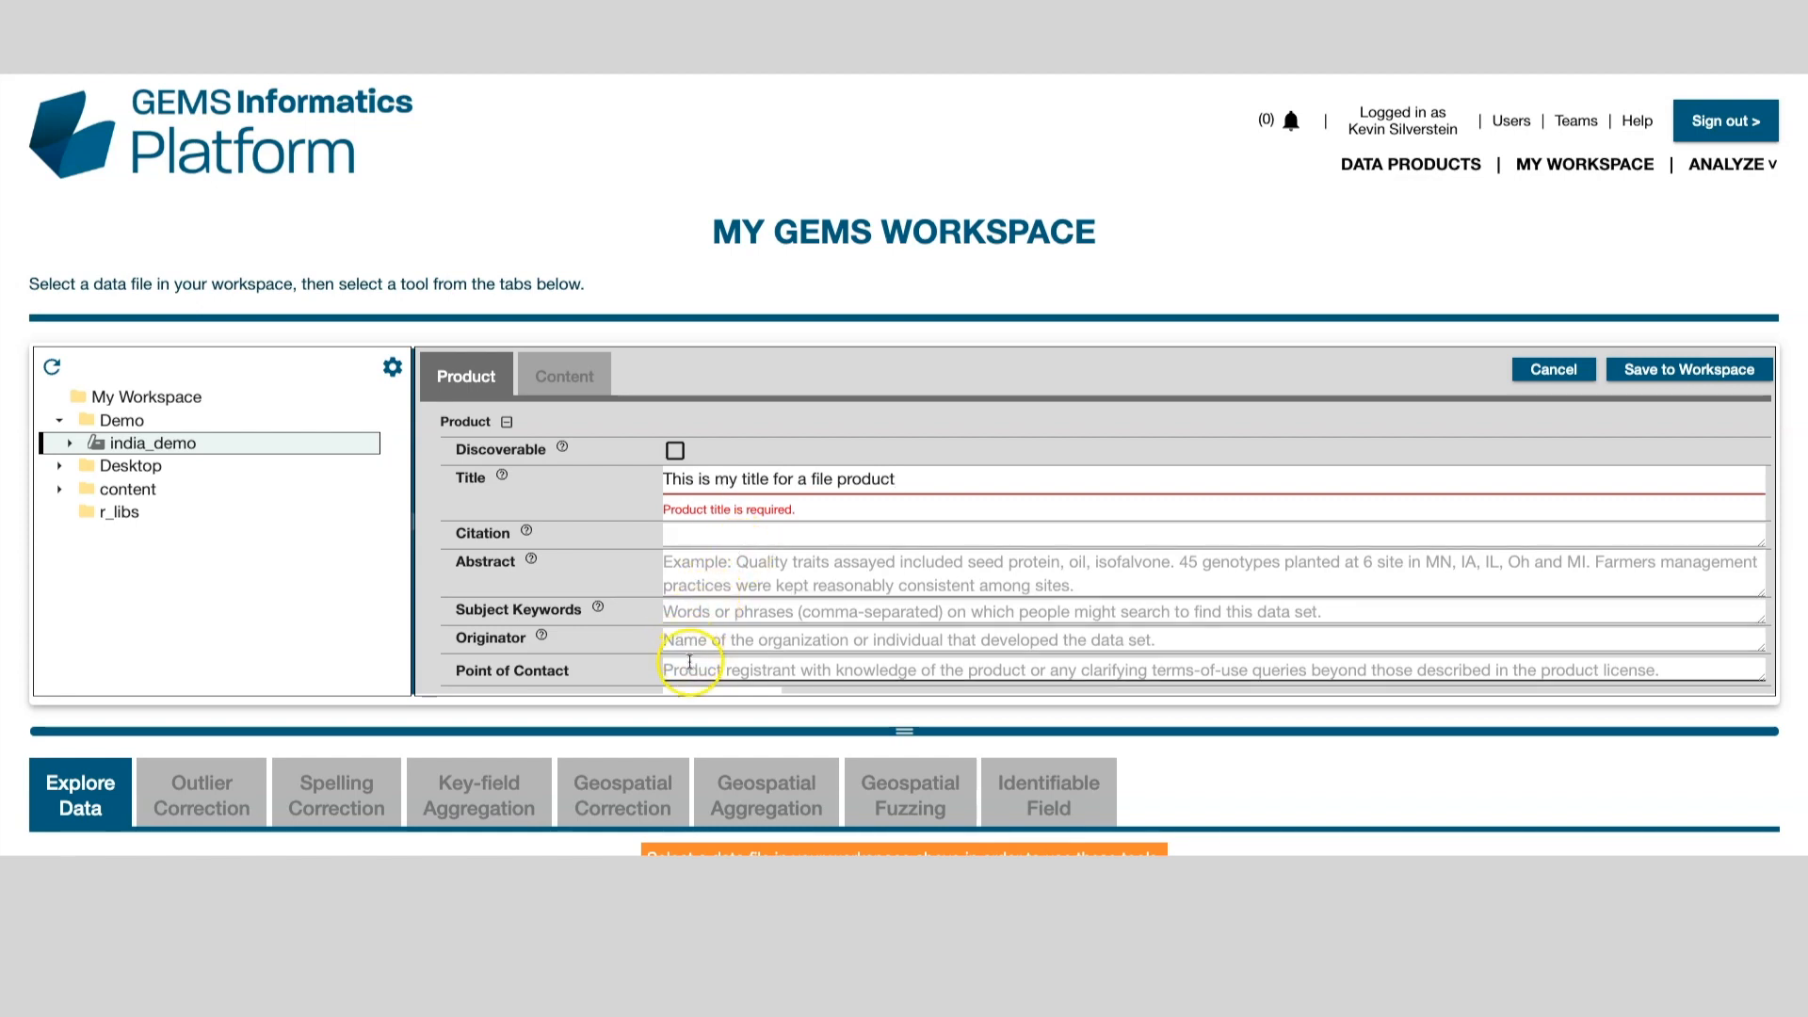
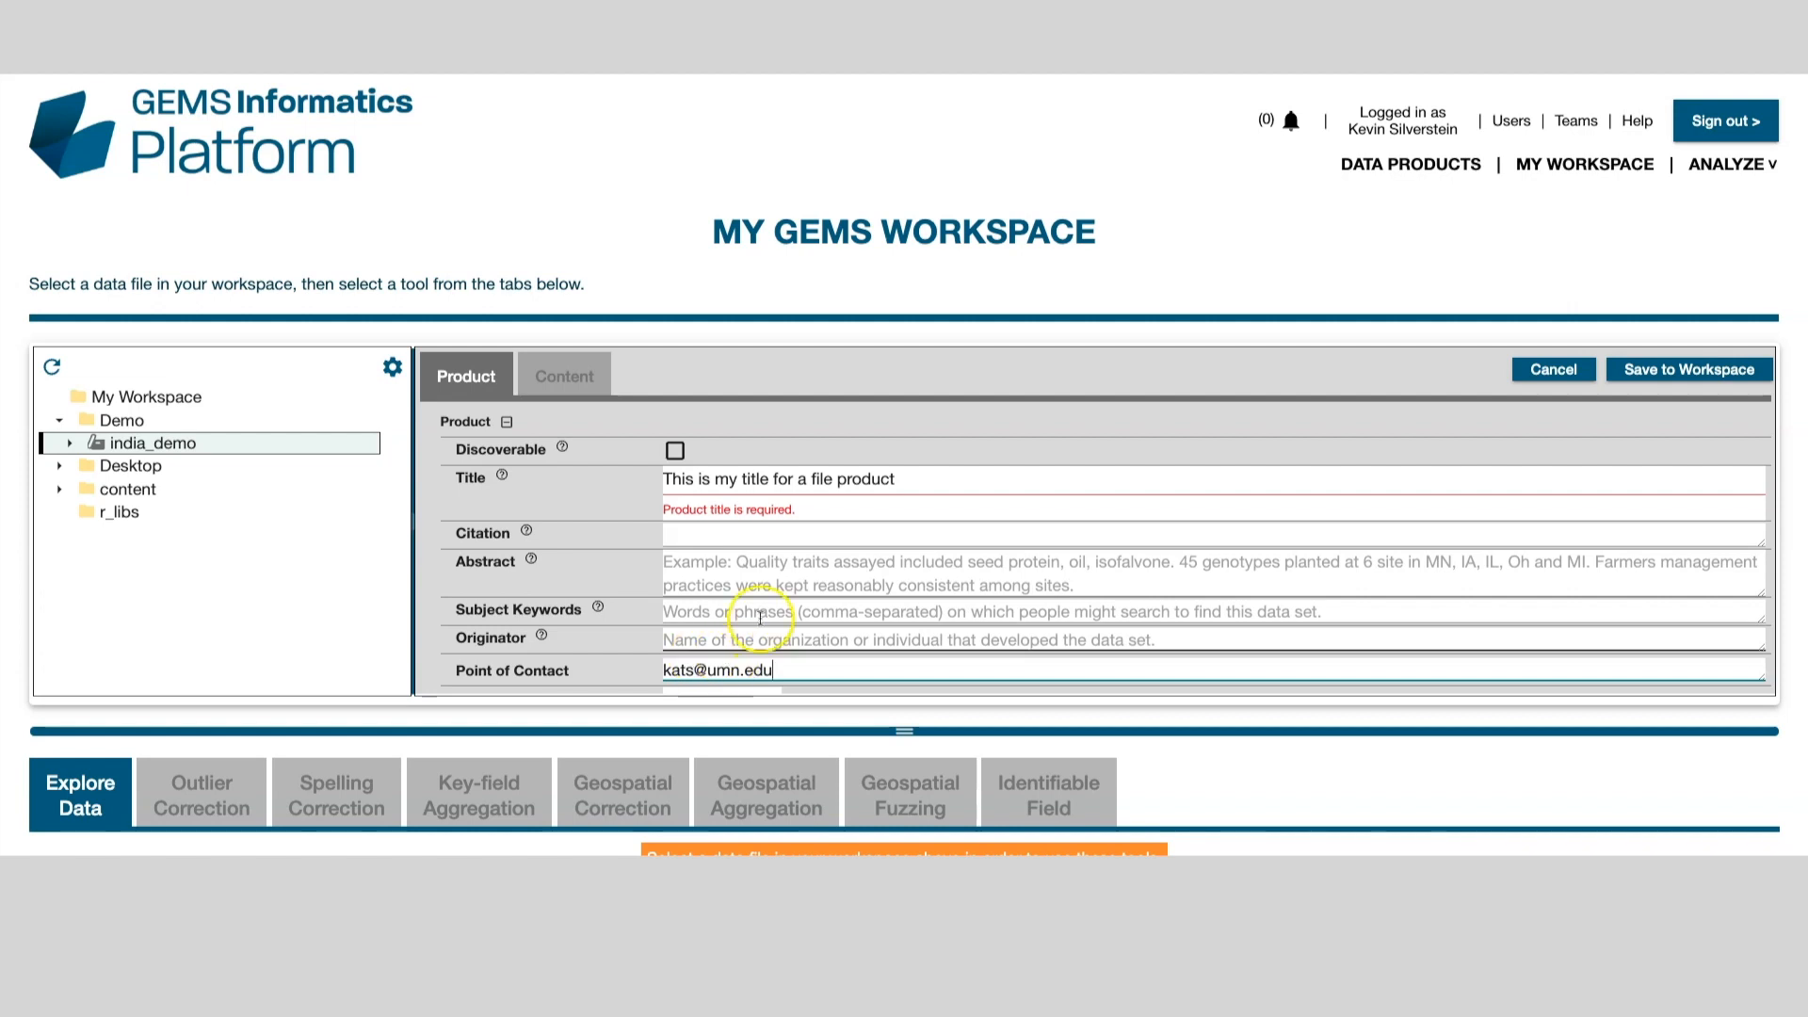
click(772, 585)
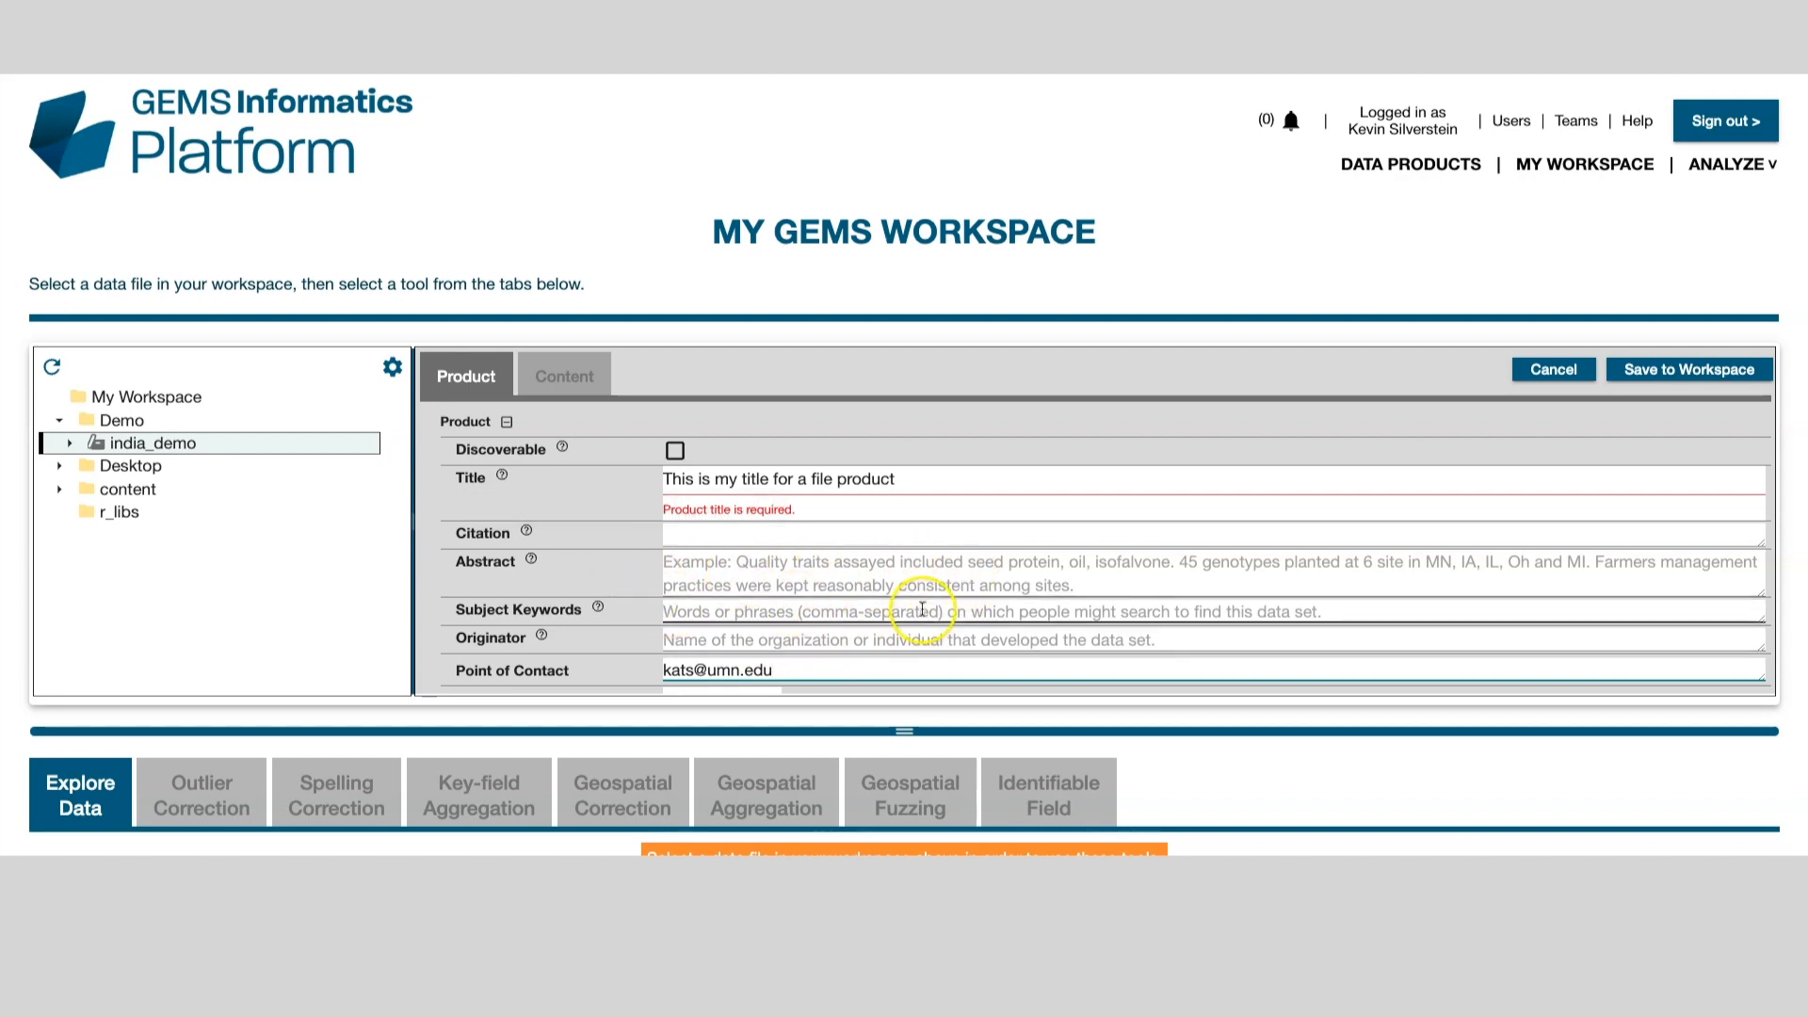
Step: Draw a small coverage rectangle over the central US, save the product, and show its content files
scroll(801, 507, down, 1)
scroll(801, 507, down, 5)
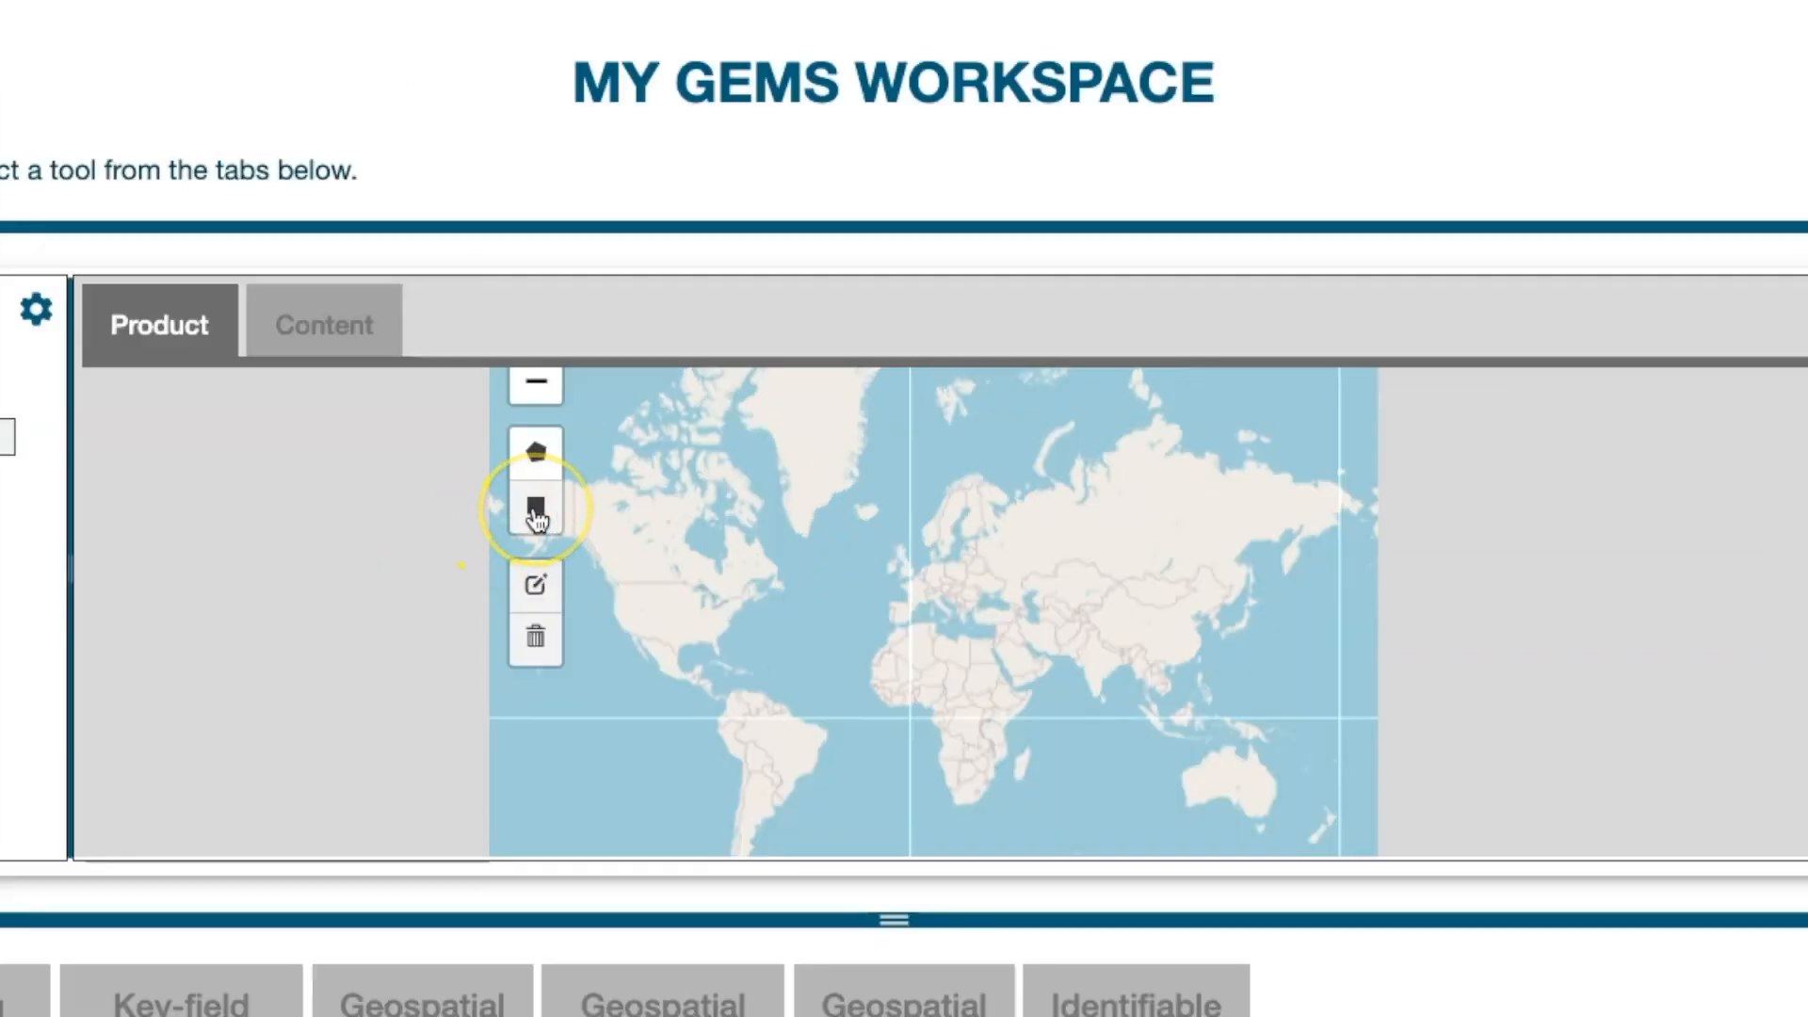
click(536, 510)
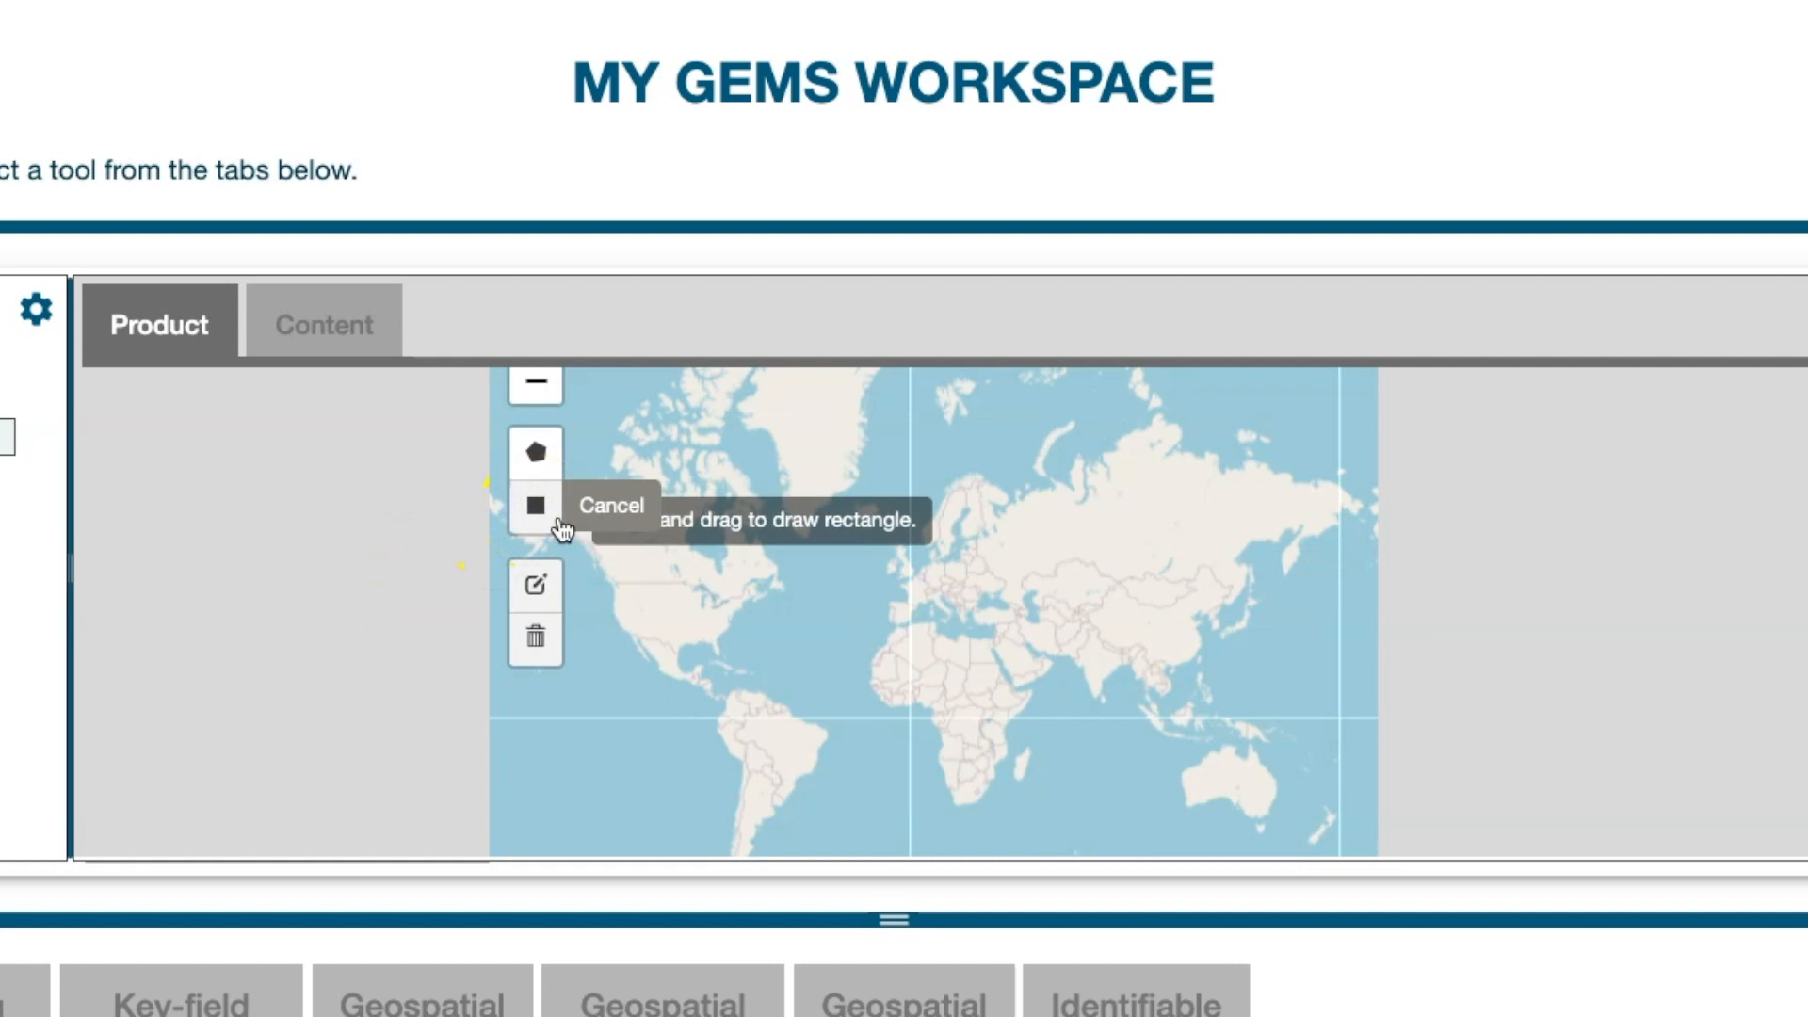
drag(683, 592, 716, 609)
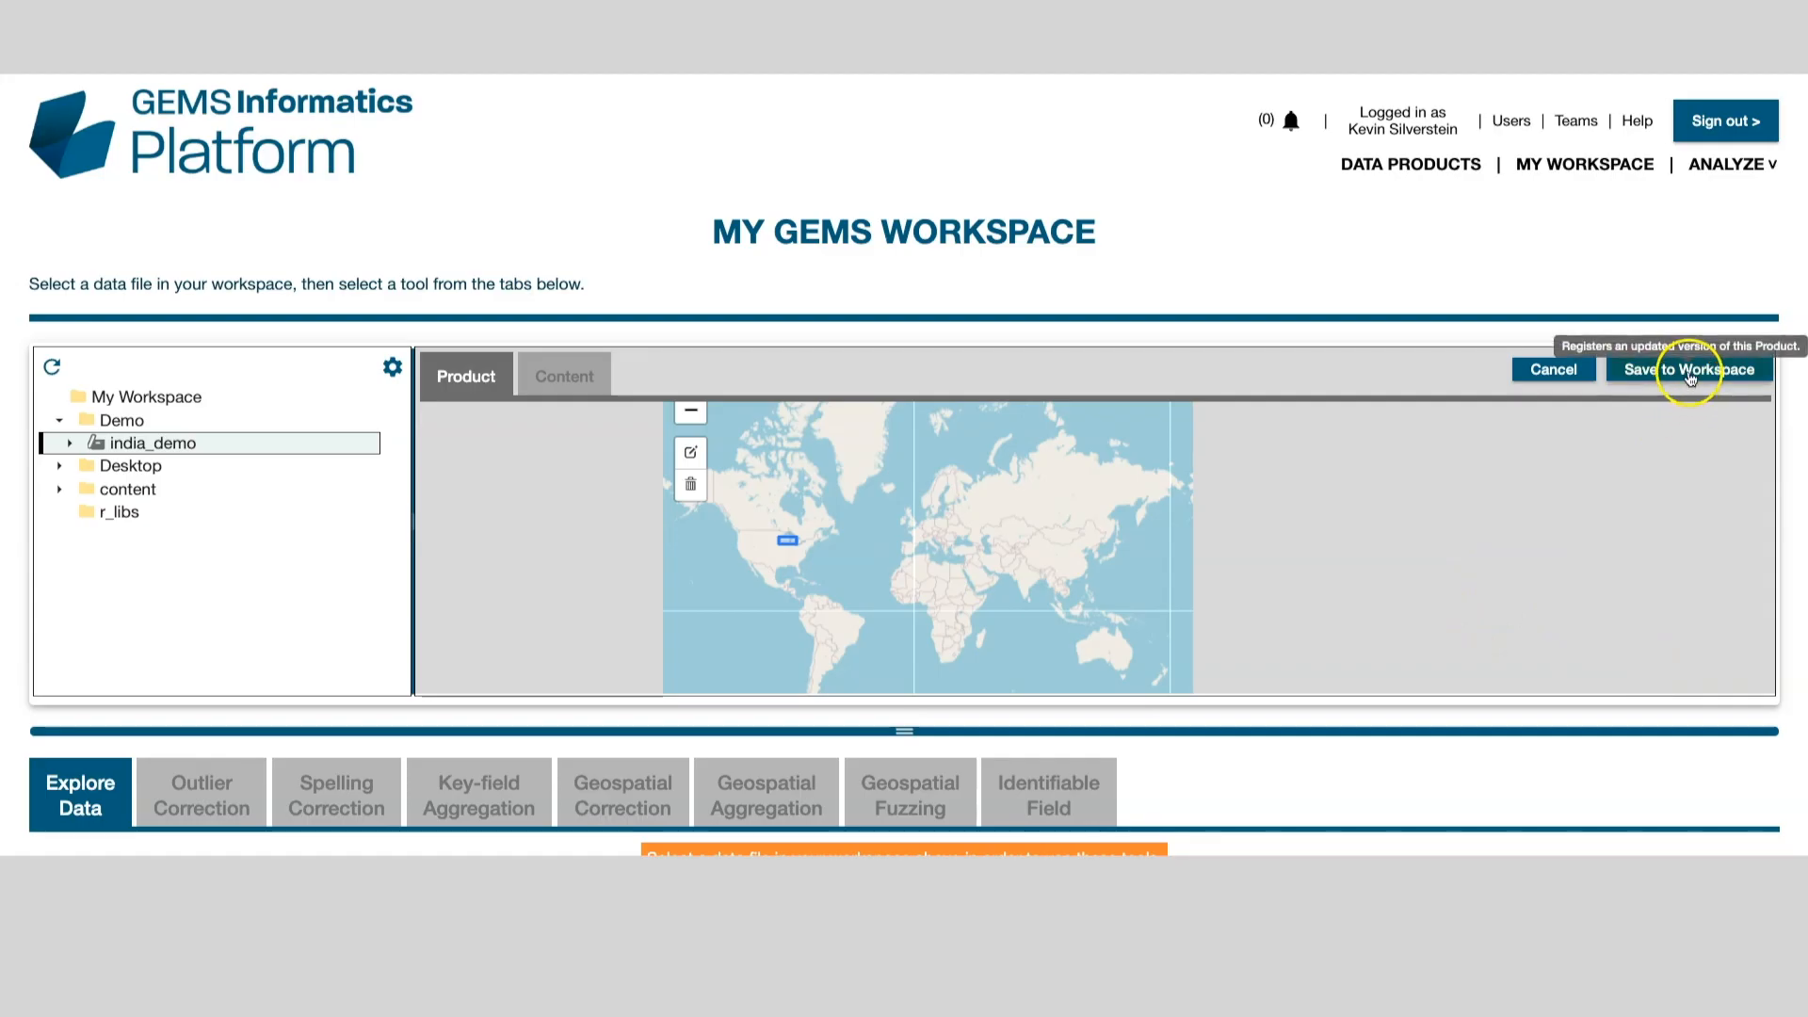
click(1690, 375)
click(560, 377)
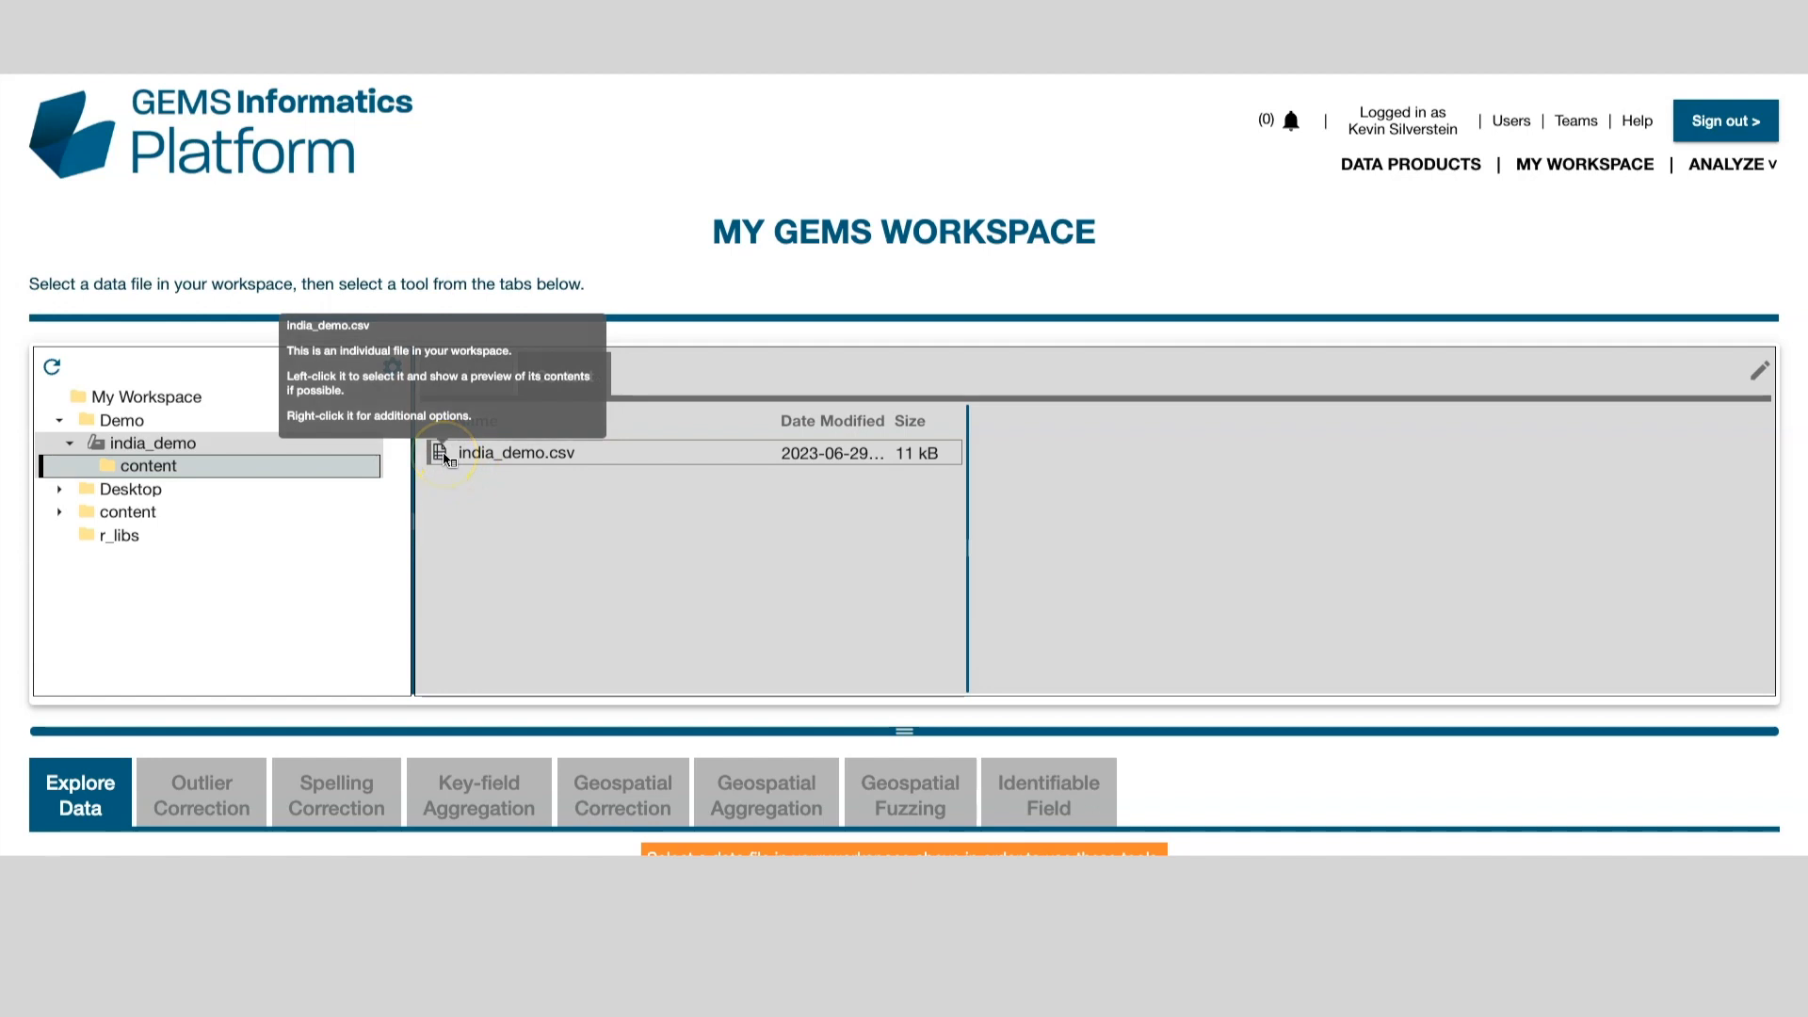
Step: Preview india_demo.csv and save its city column metadata
click(445, 456)
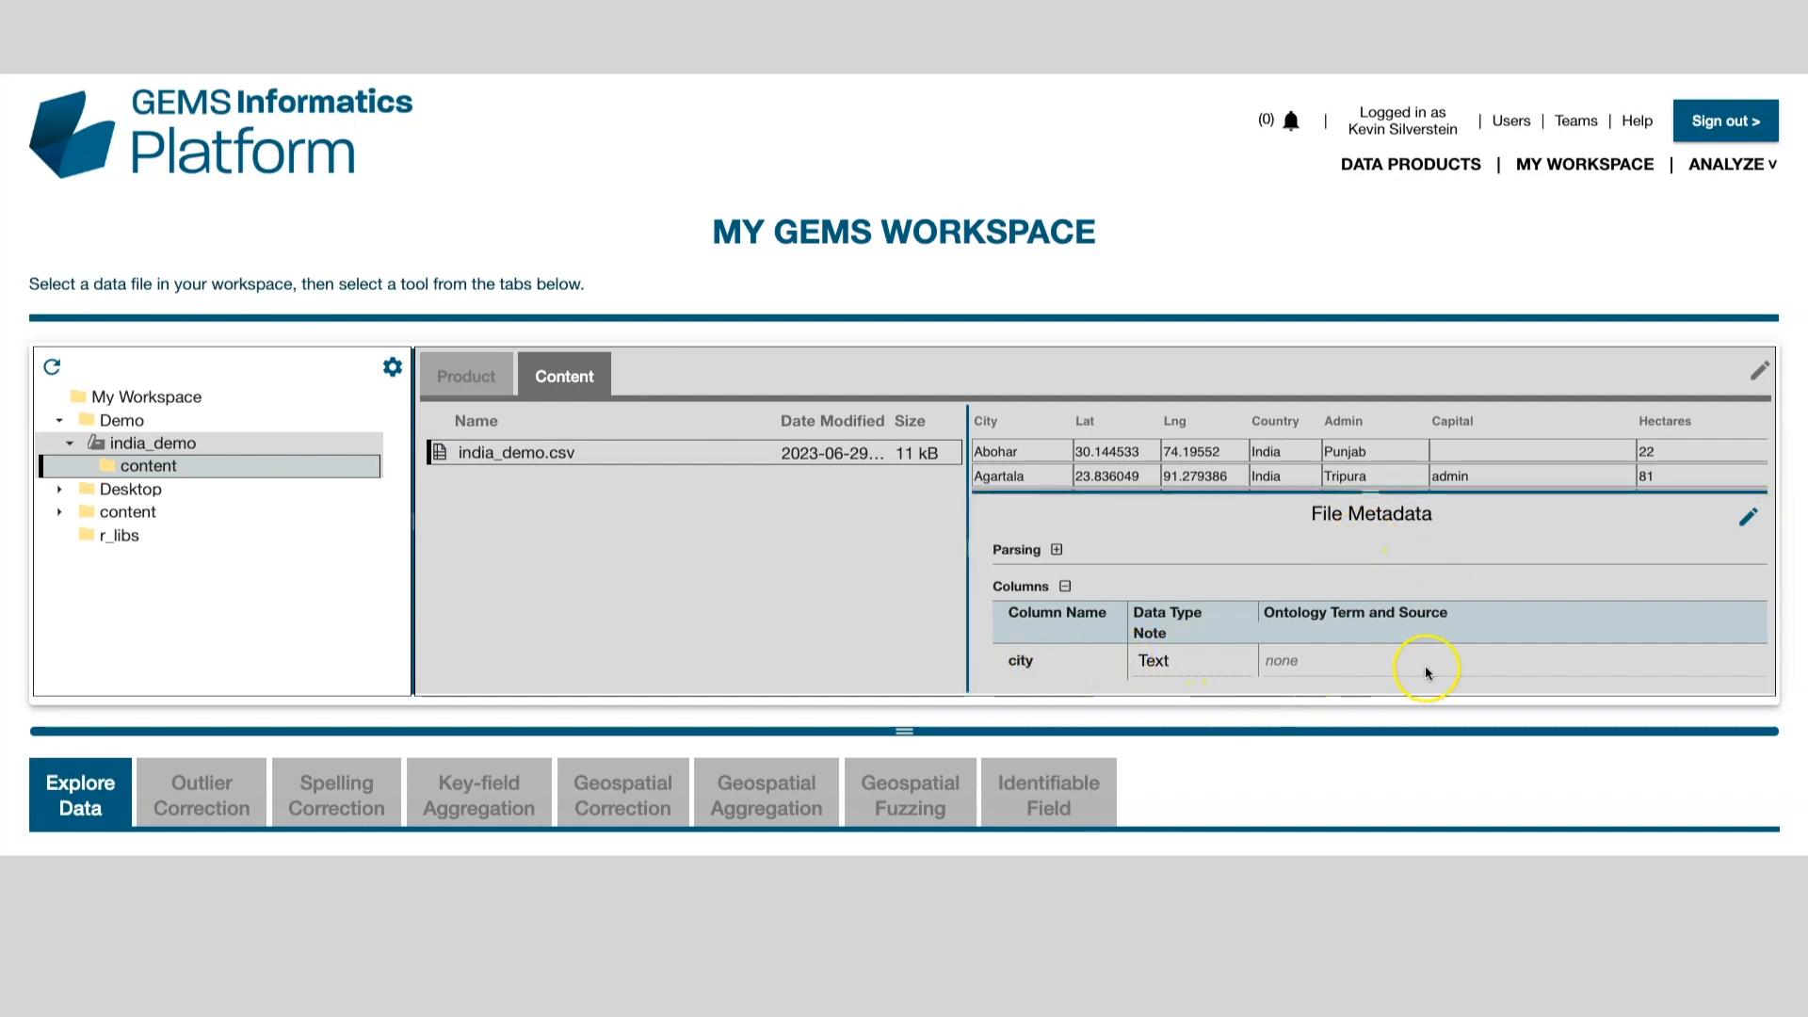
click(1750, 517)
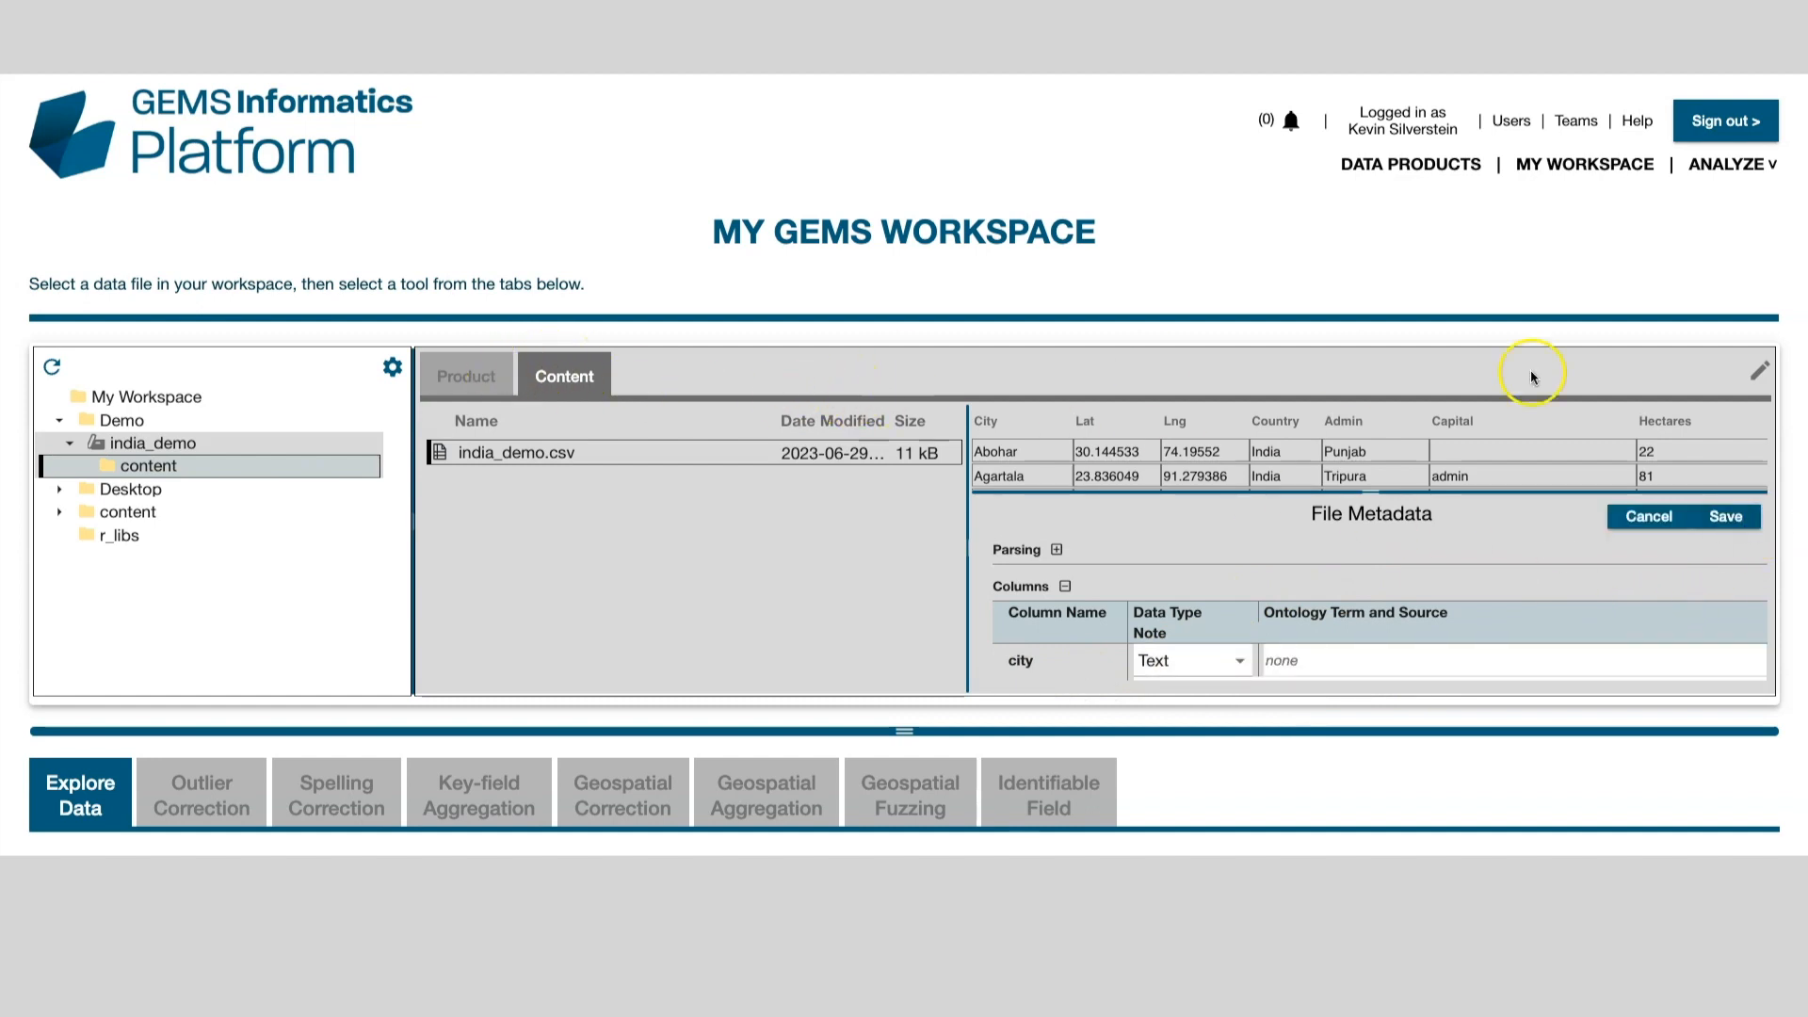
click(1726, 516)
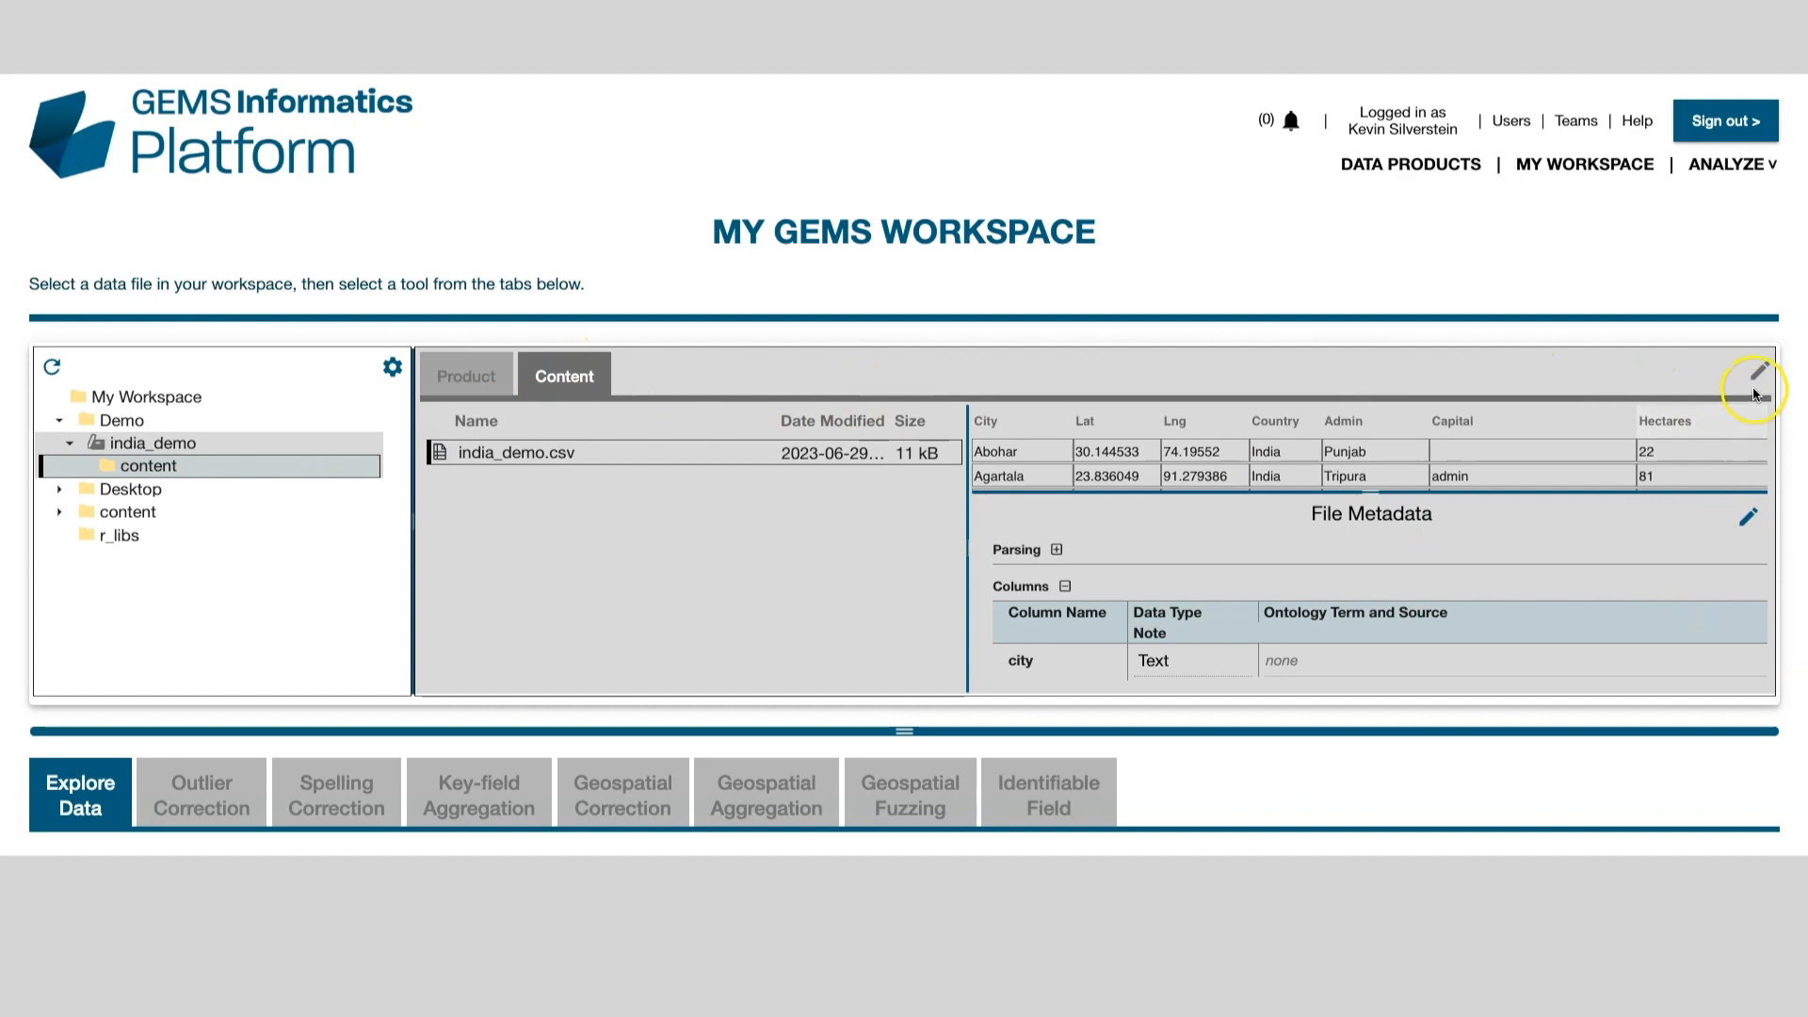
Step: Return to the india_demo folder's Product metadata form
click(496, 372)
mouse_move(606, 552)
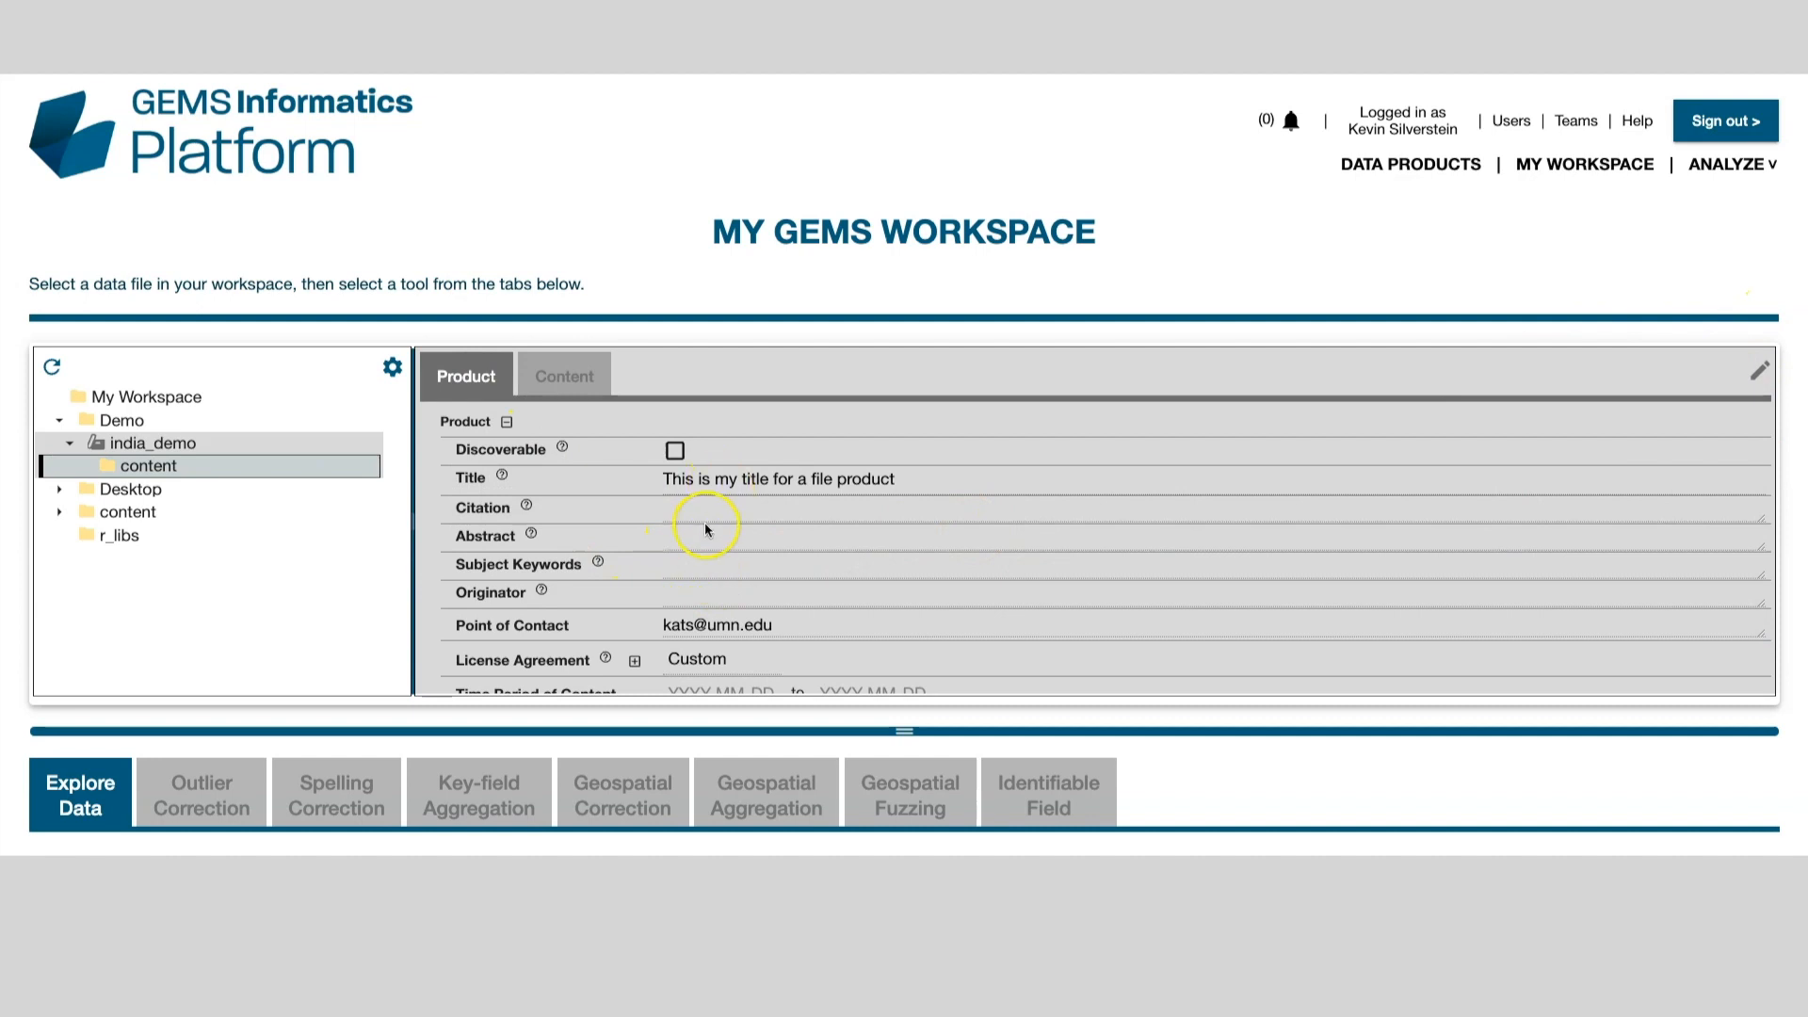
mouse_move(602, 475)
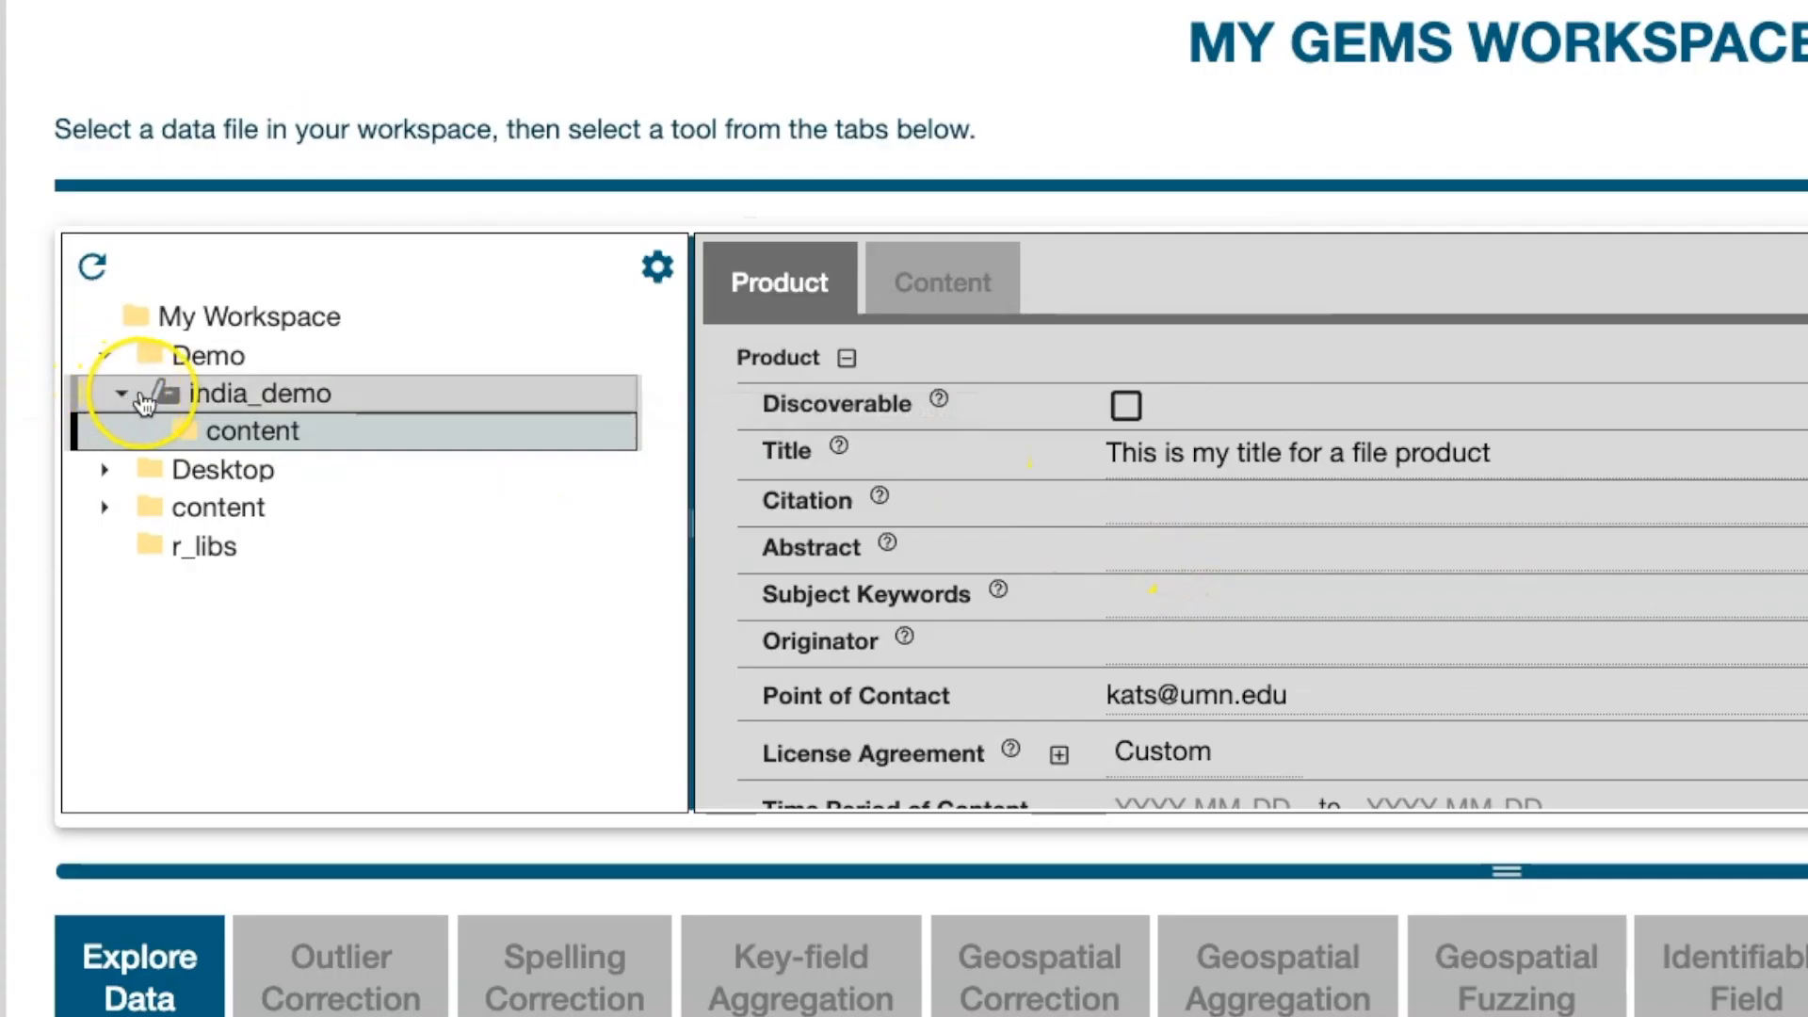
mouse_move(93, 450)
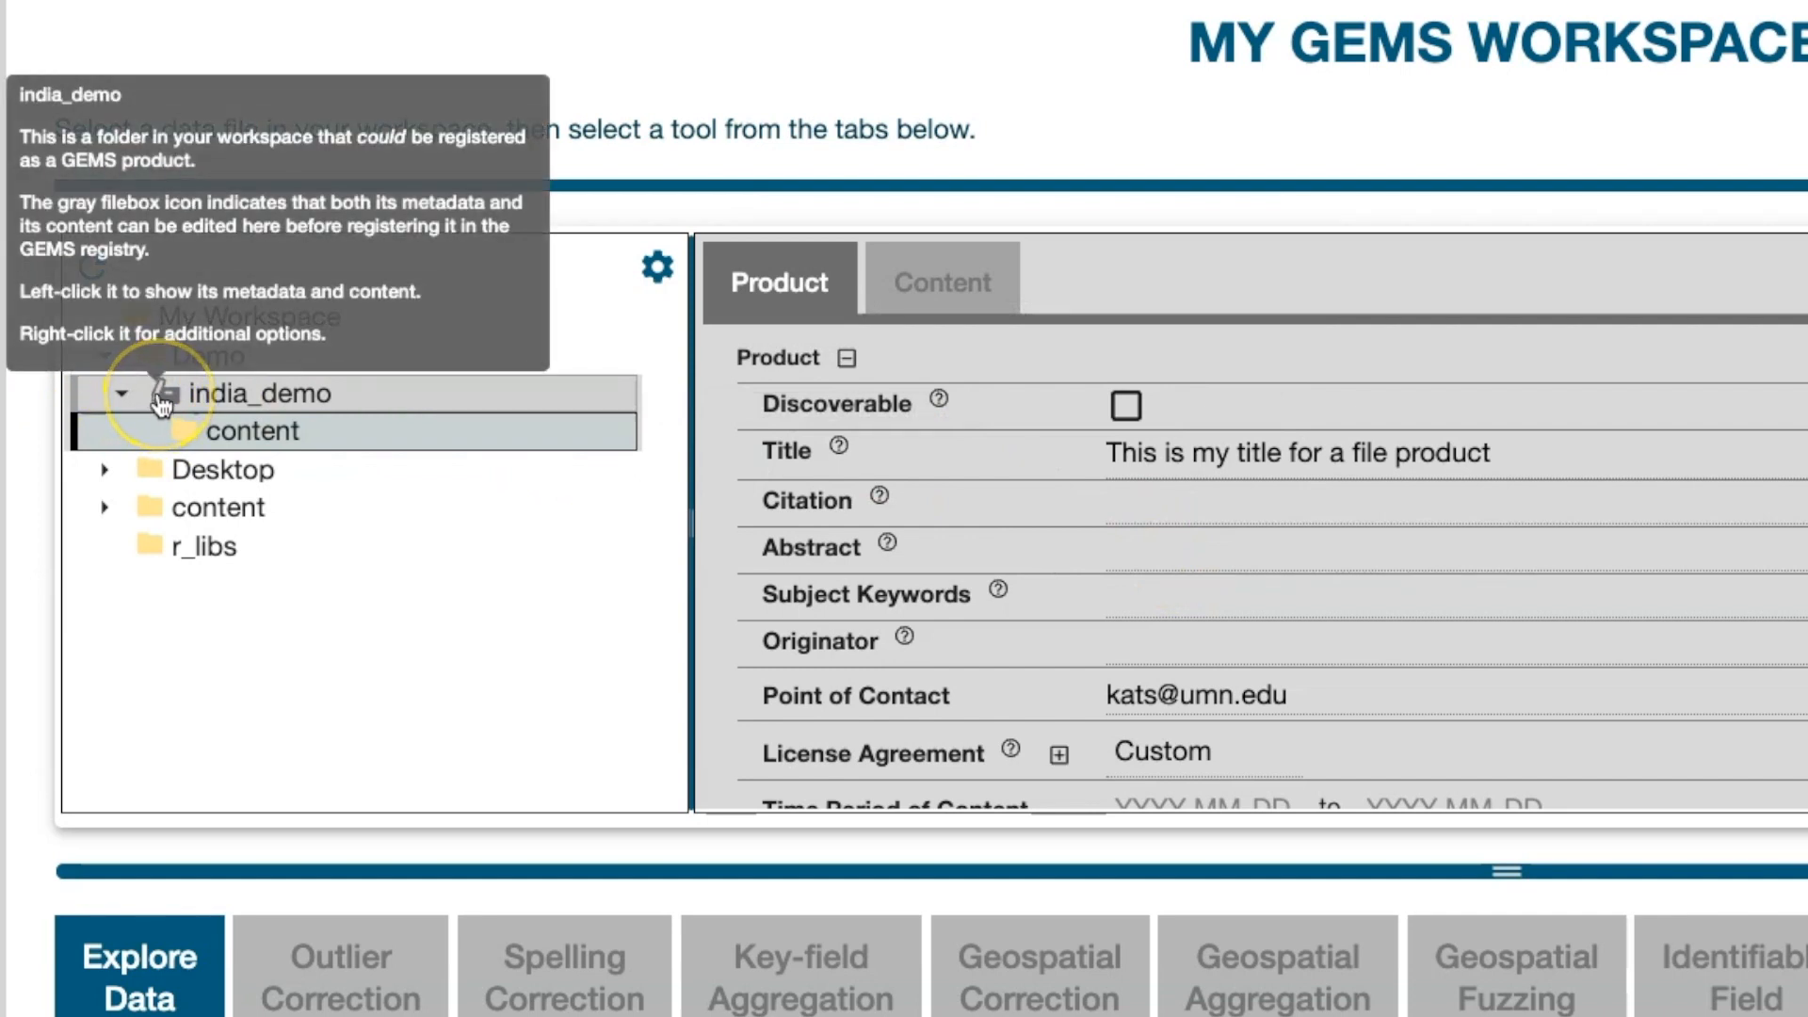
Step: Register india_demo as a new product with history comment 'first item for the day'
right_click(161, 396)
click(206, 432)
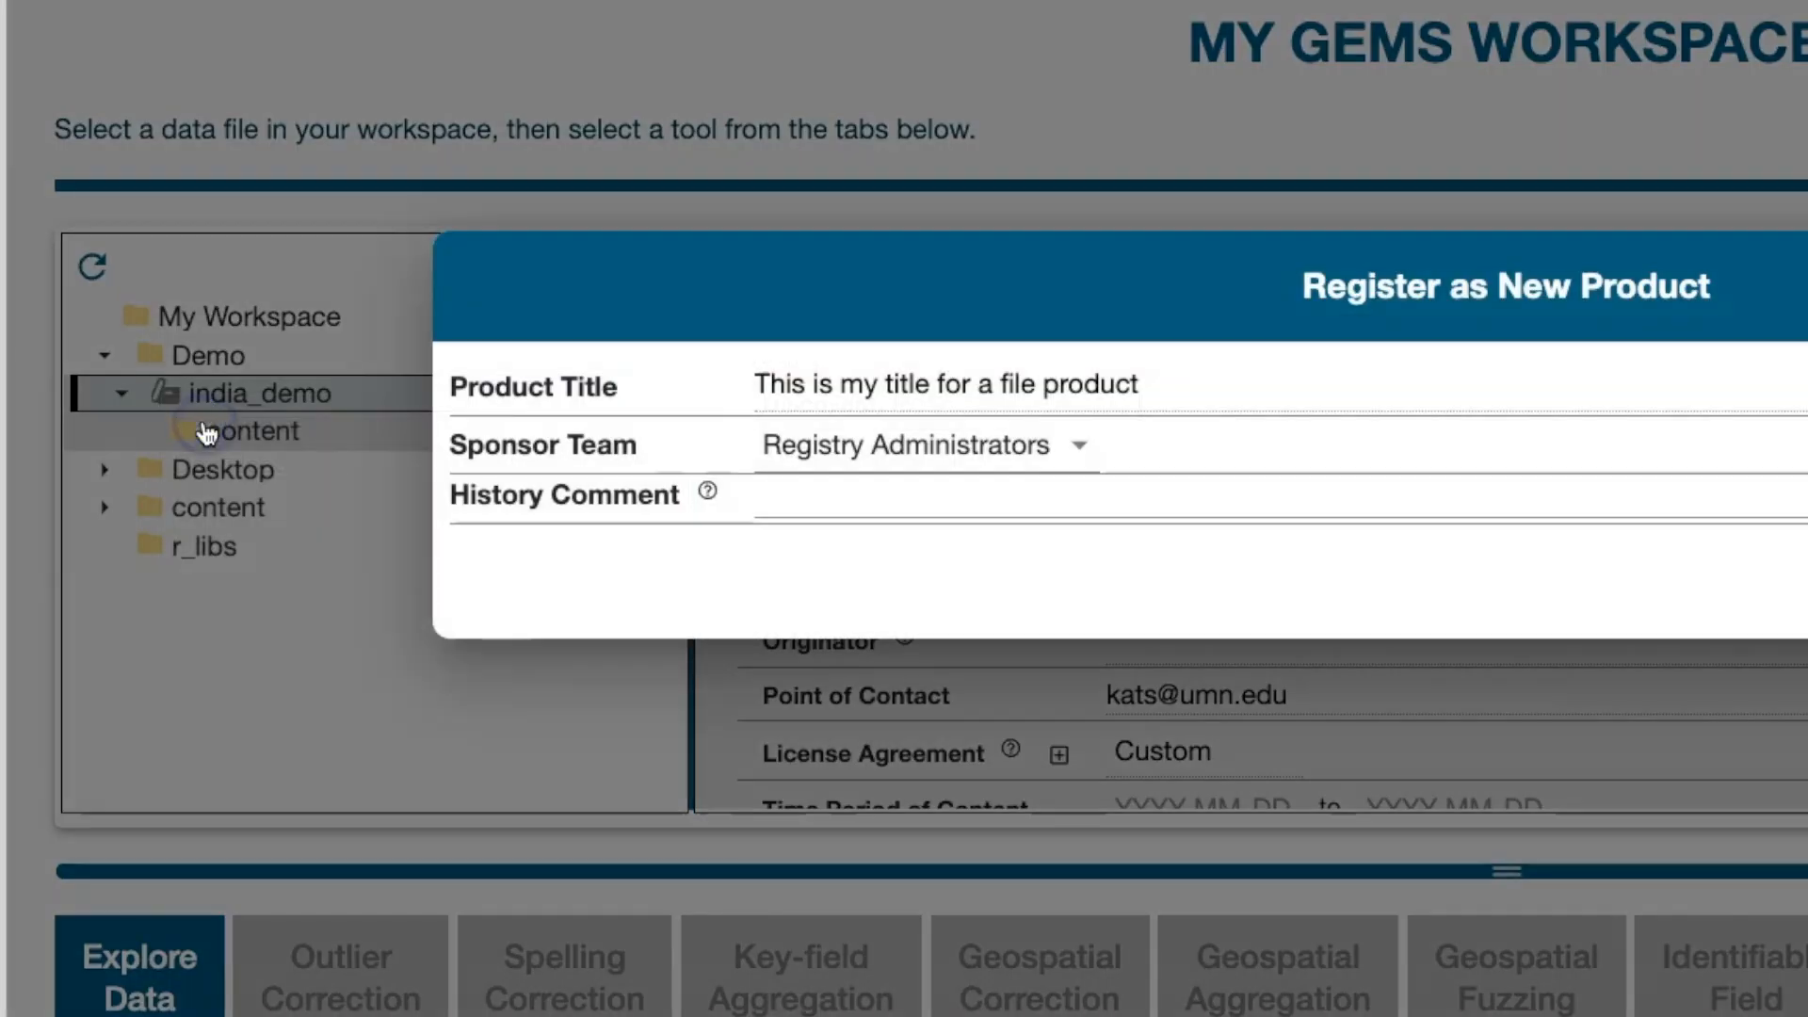
click(797, 508)
text(first item for the day)
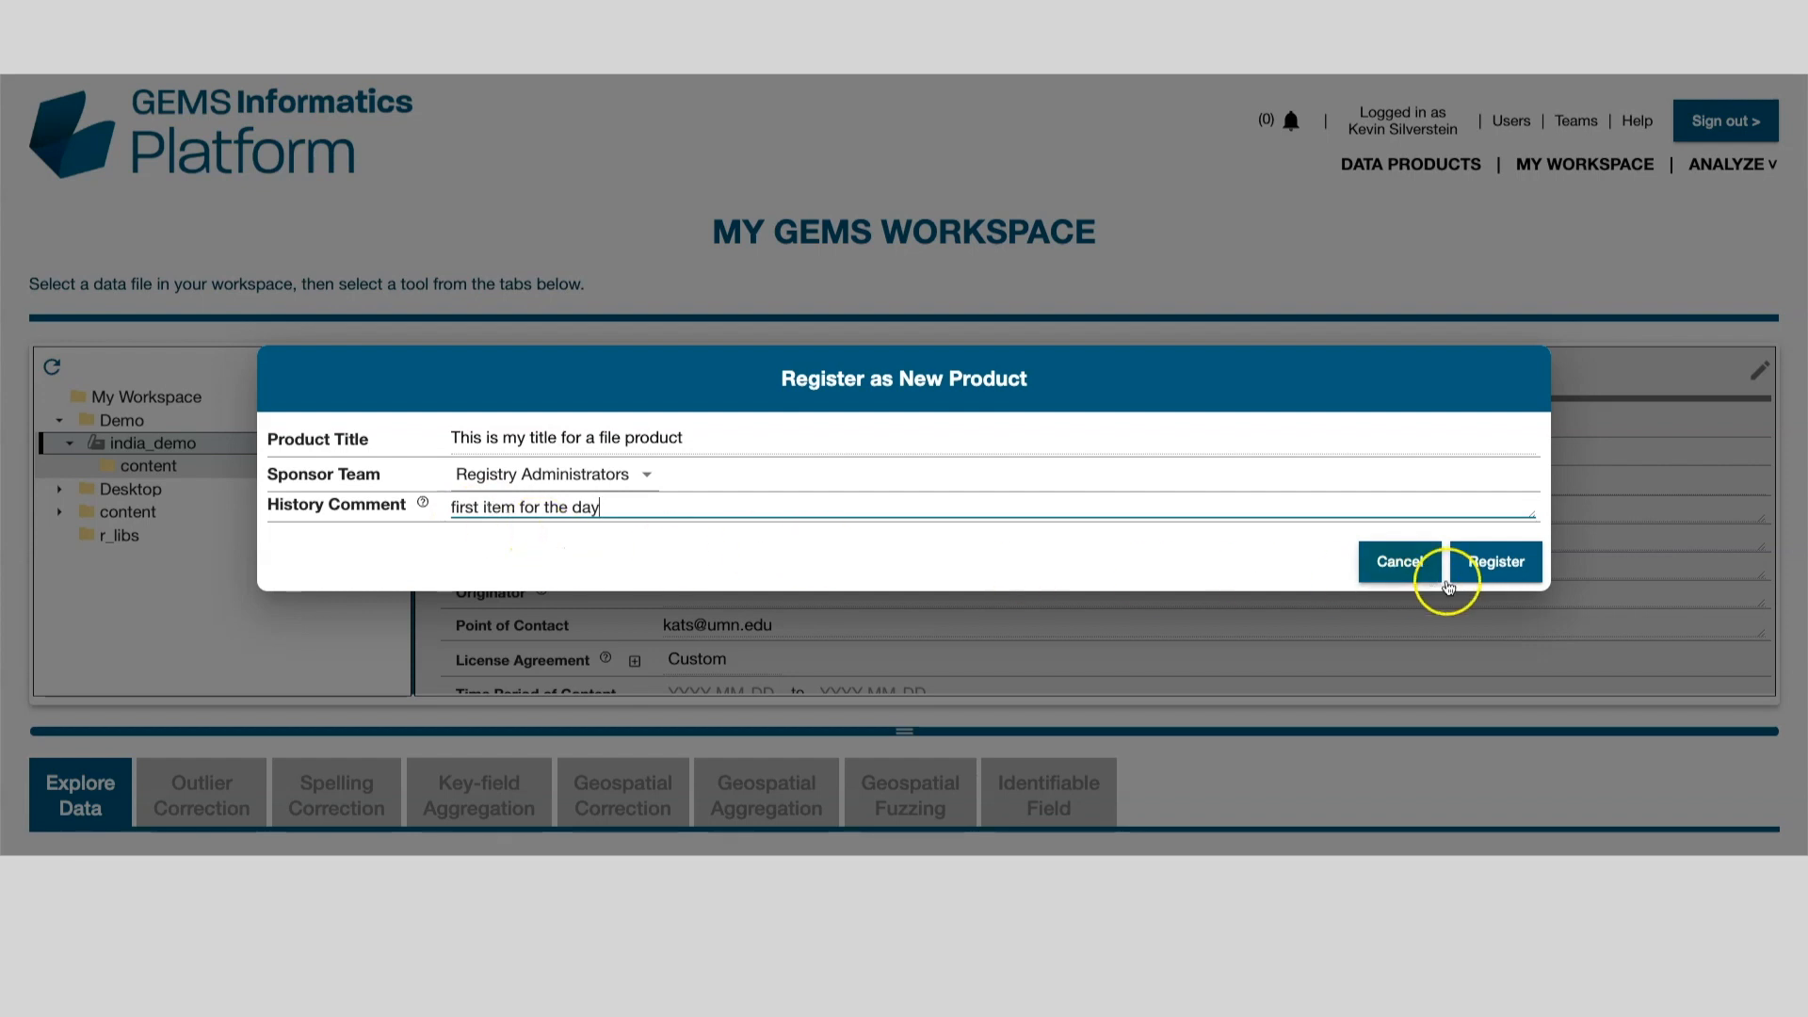
click(1517, 565)
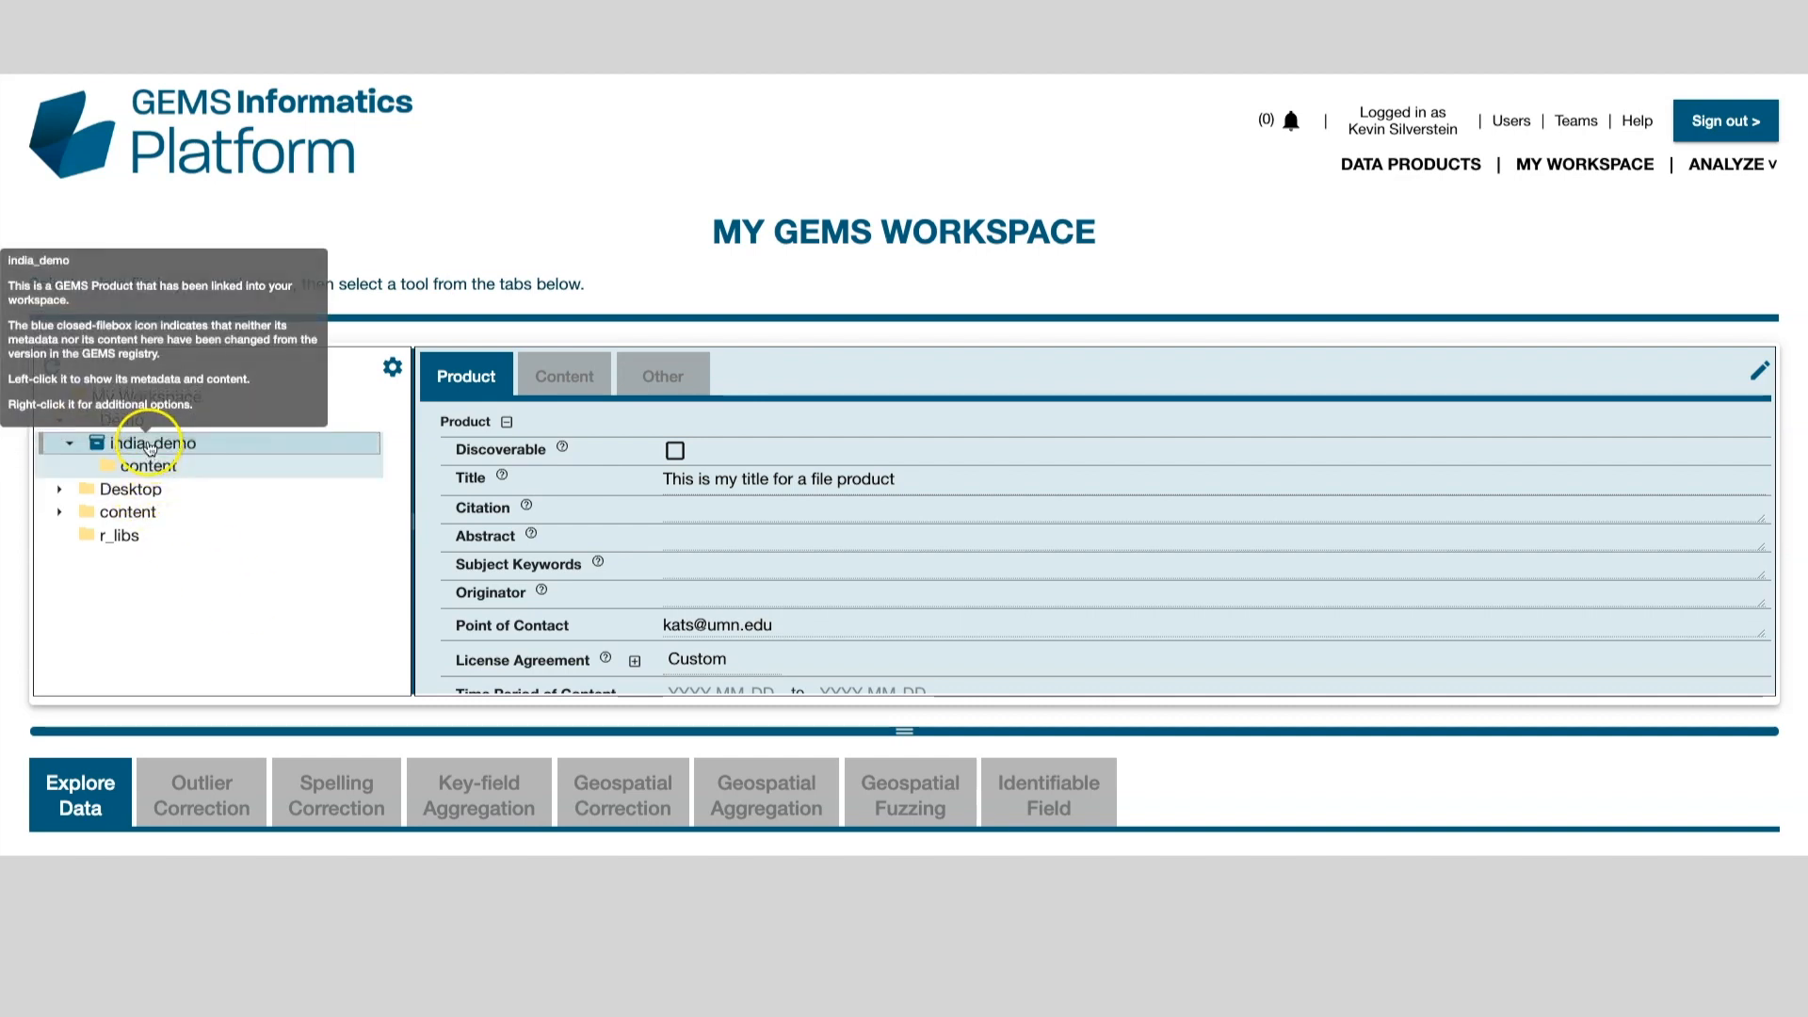
click(95, 445)
right_click(96, 445)
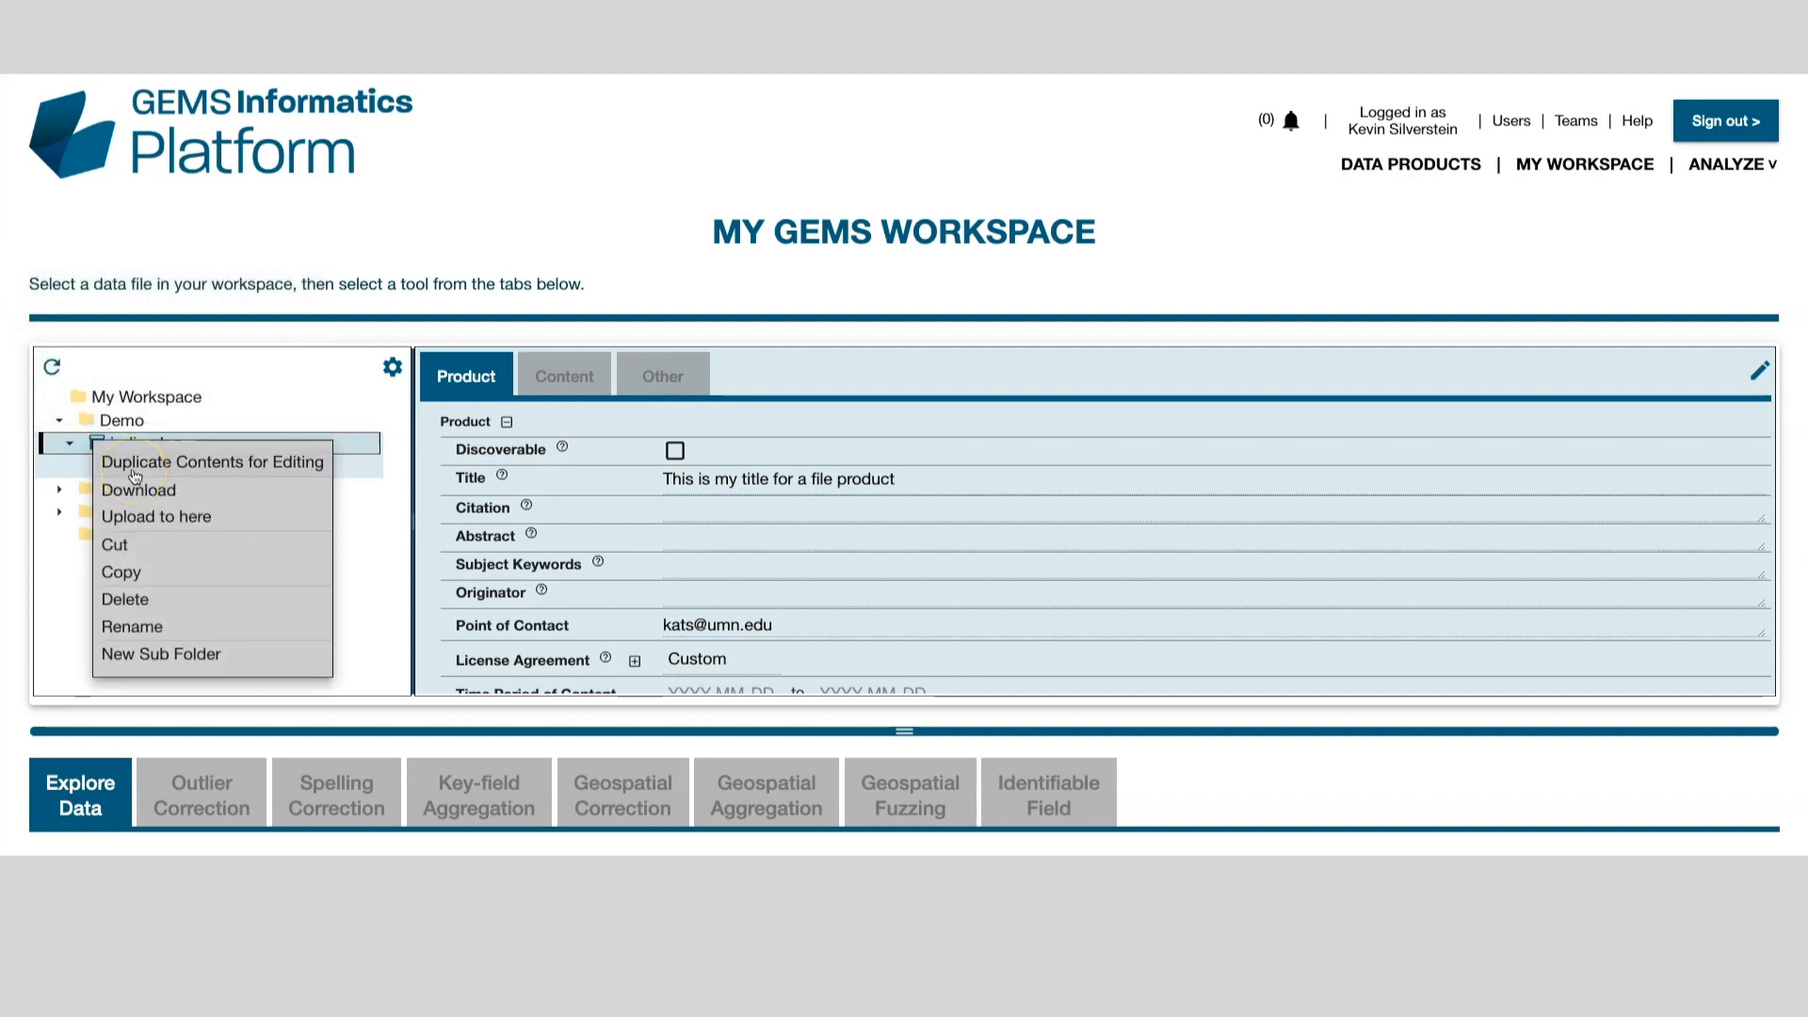
click(354, 511)
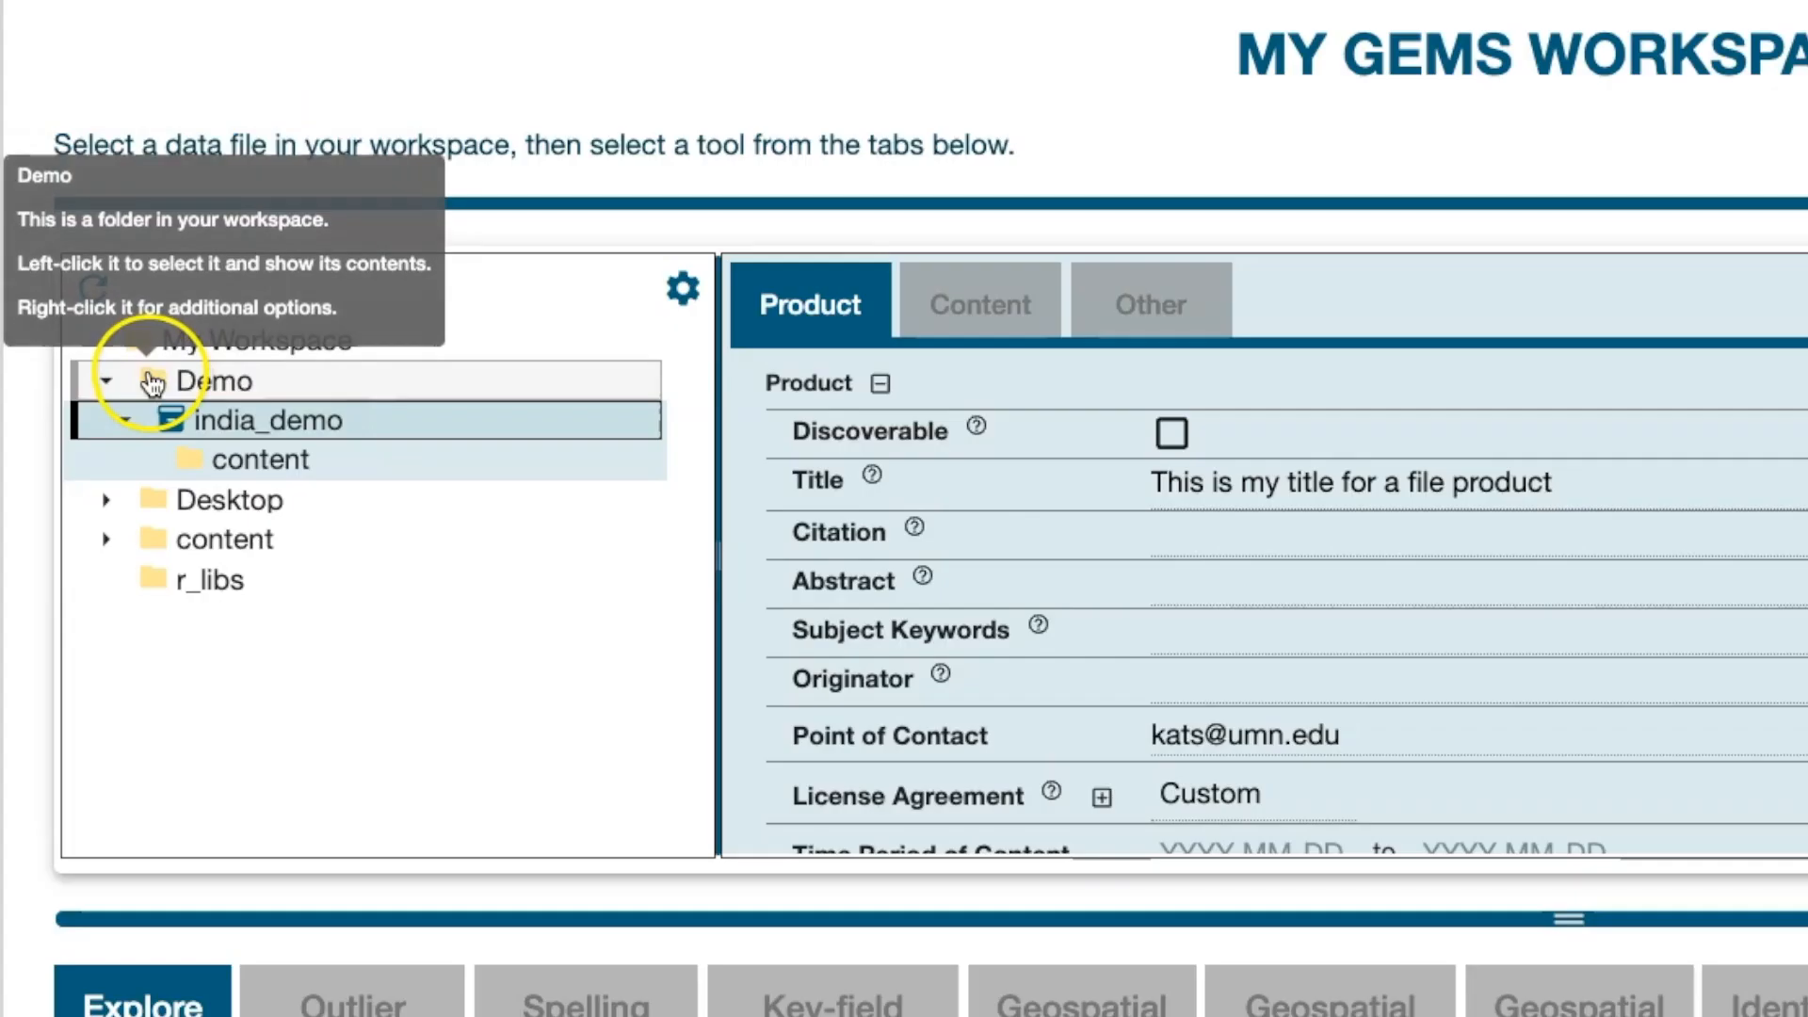
Step: Create a subfolder named mynewfolder under Demo, then select it and bring up its options
right_click(154, 384)
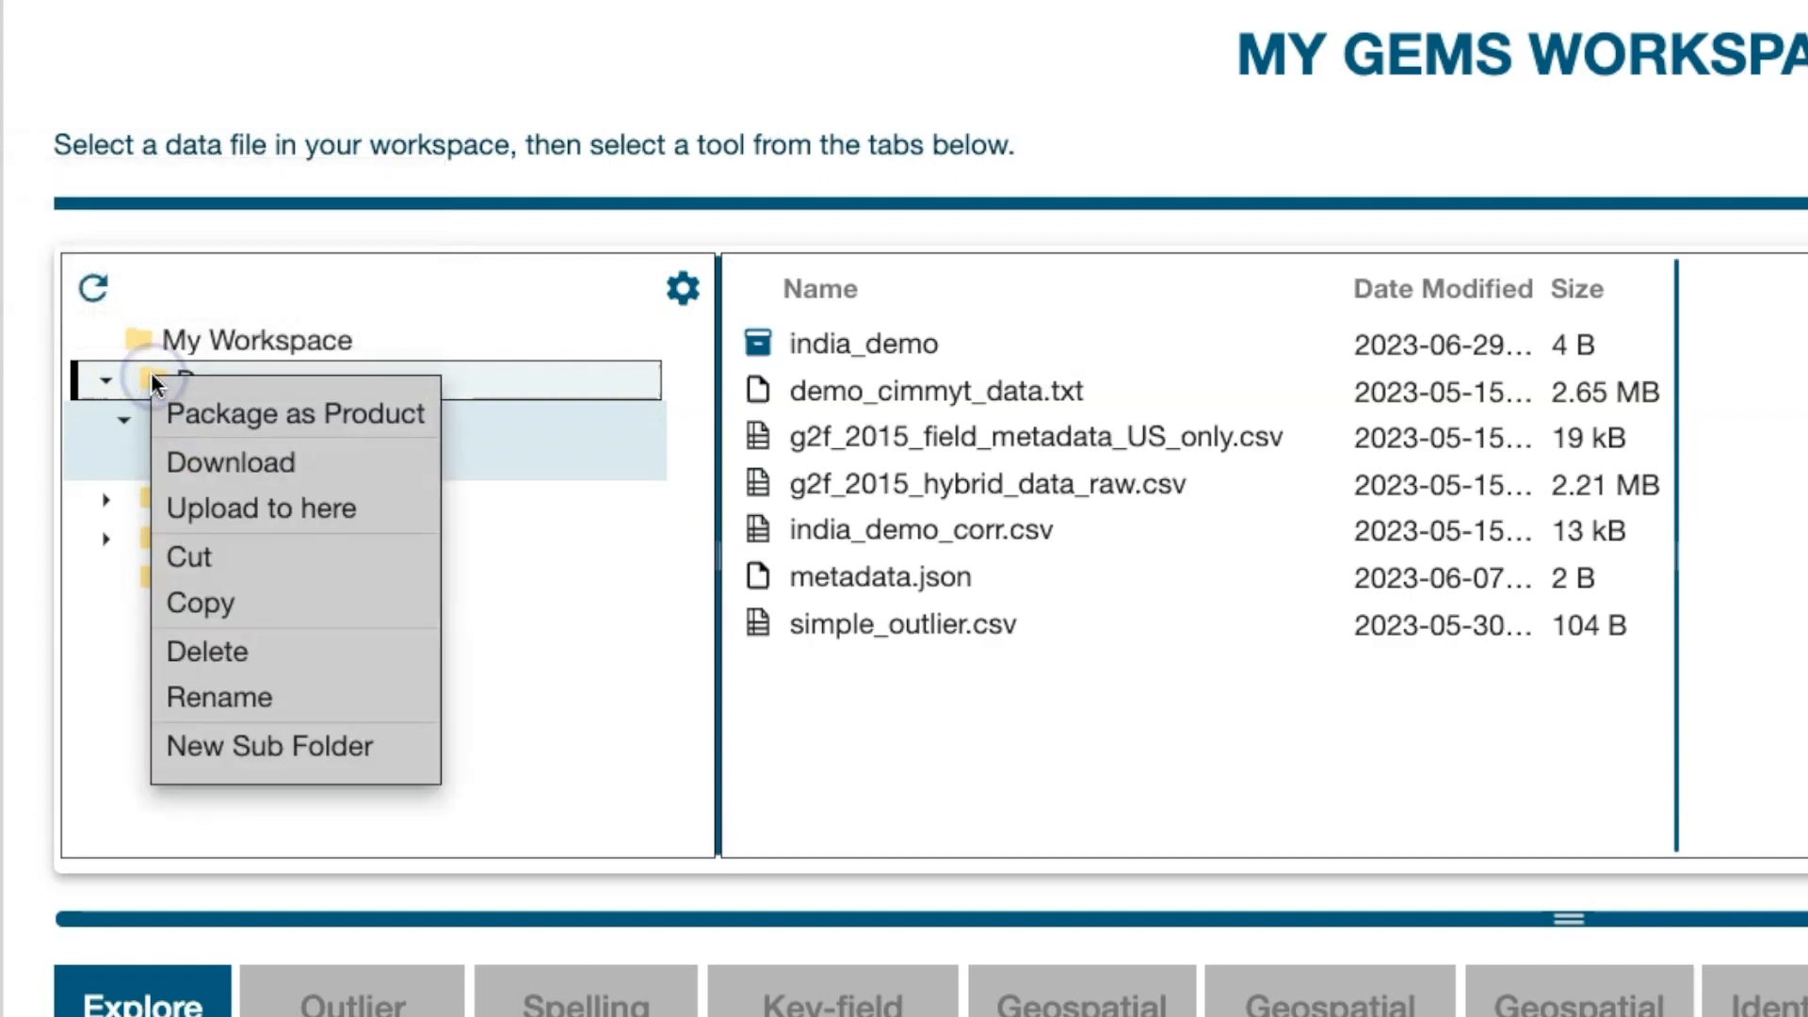
click(298, 753)
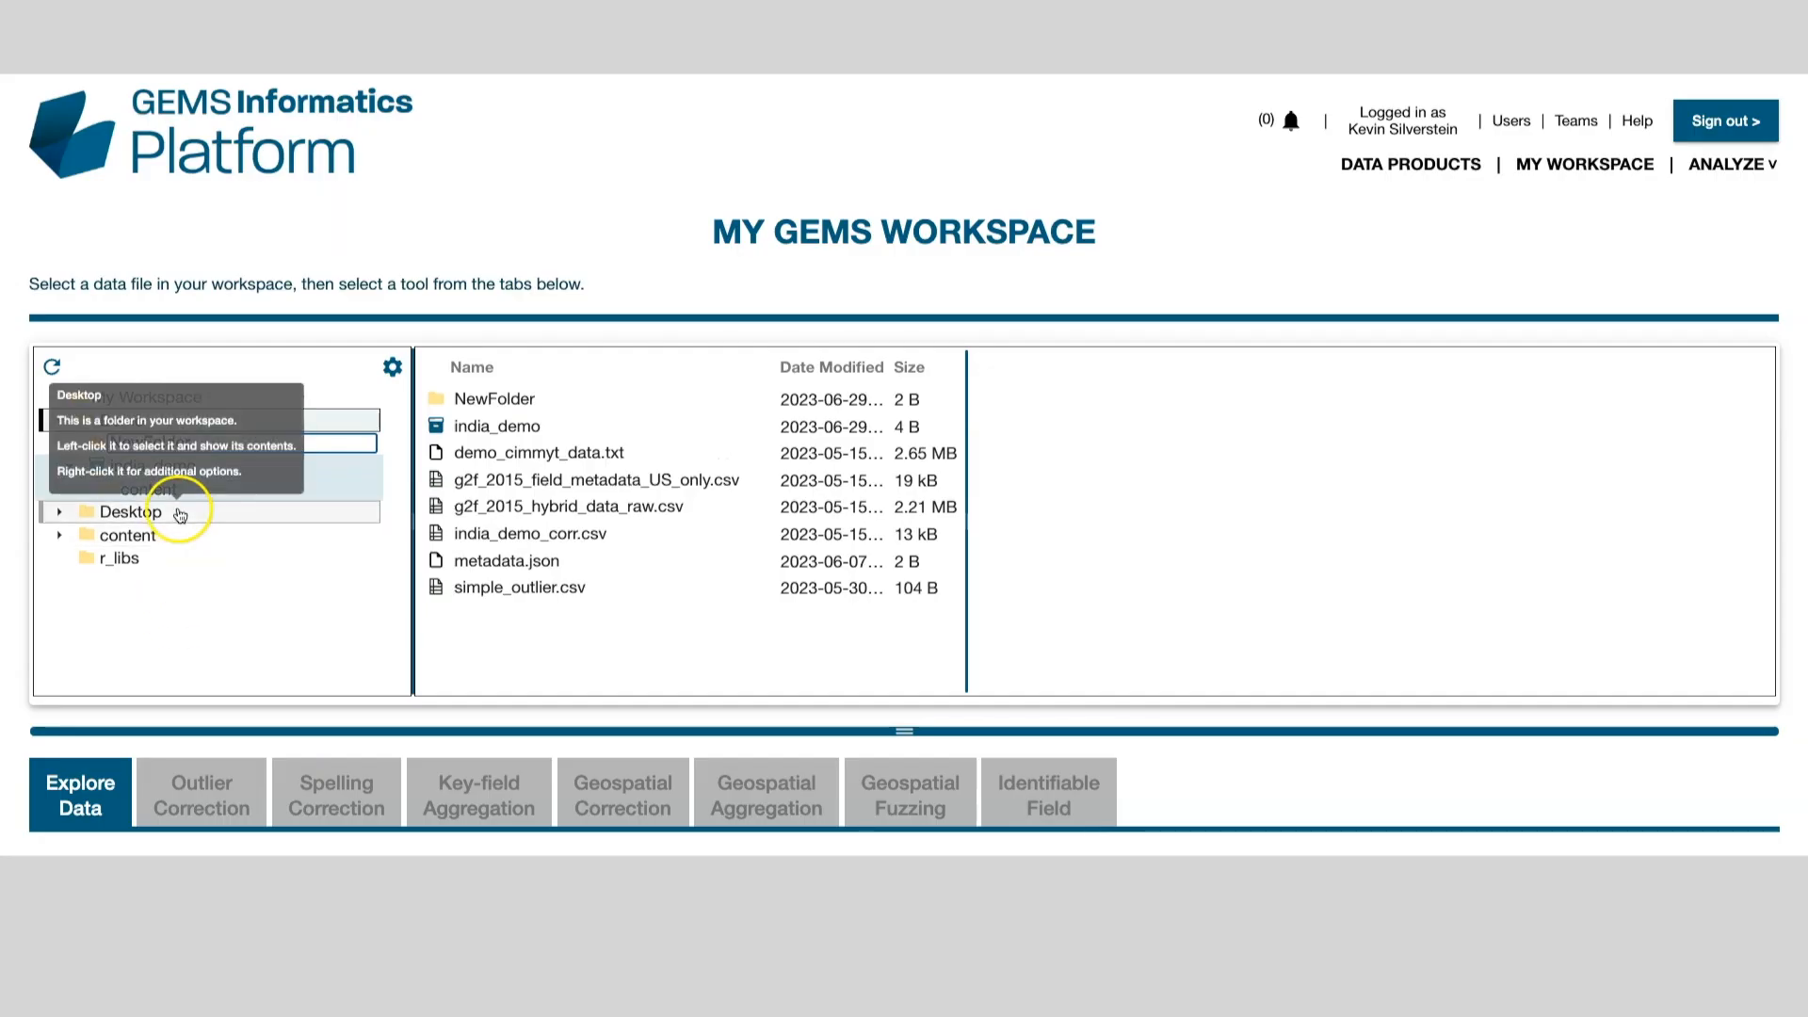
key(BackSpace)
key(BackSpace)
key(BackSpace)
key(BackSpace)
key(BackSpace)
key(BackSpace)
key(BackSpace)
key(BackSpace)
key(BackSpace)
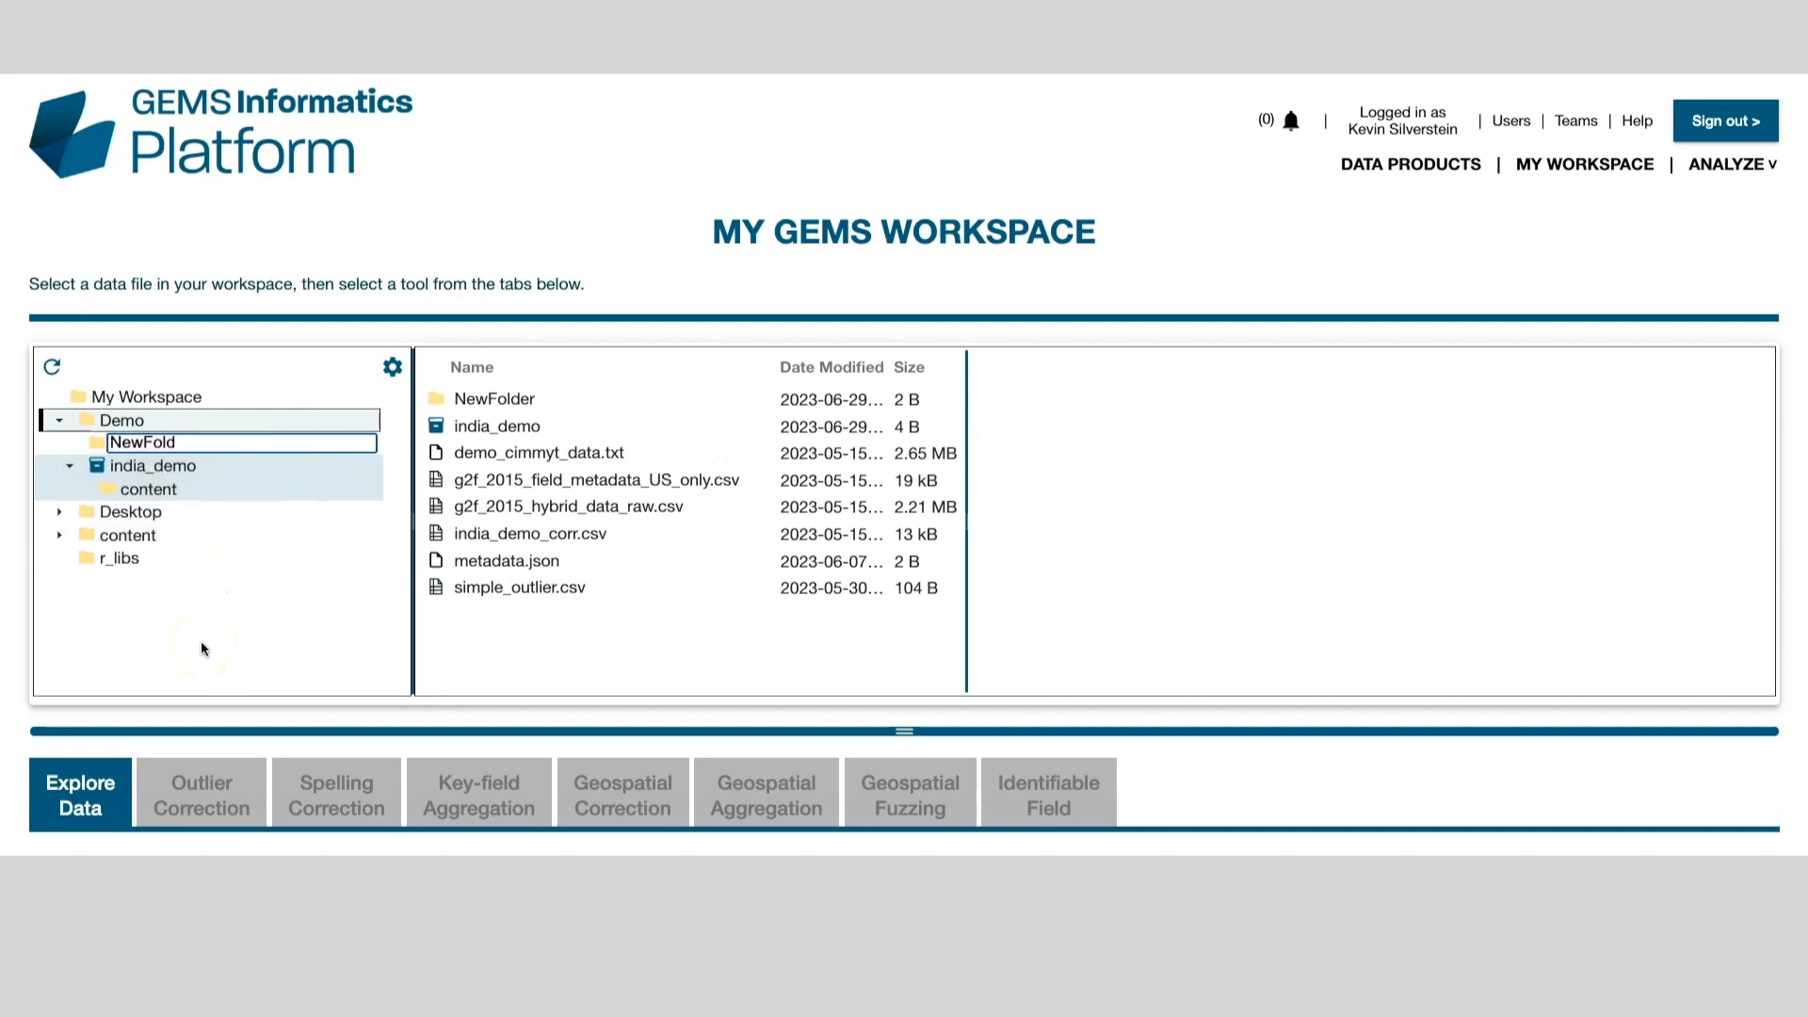
text(mynewfold)
key(BackSpace)
key(BackSpace)
text(lder)
key(Return)
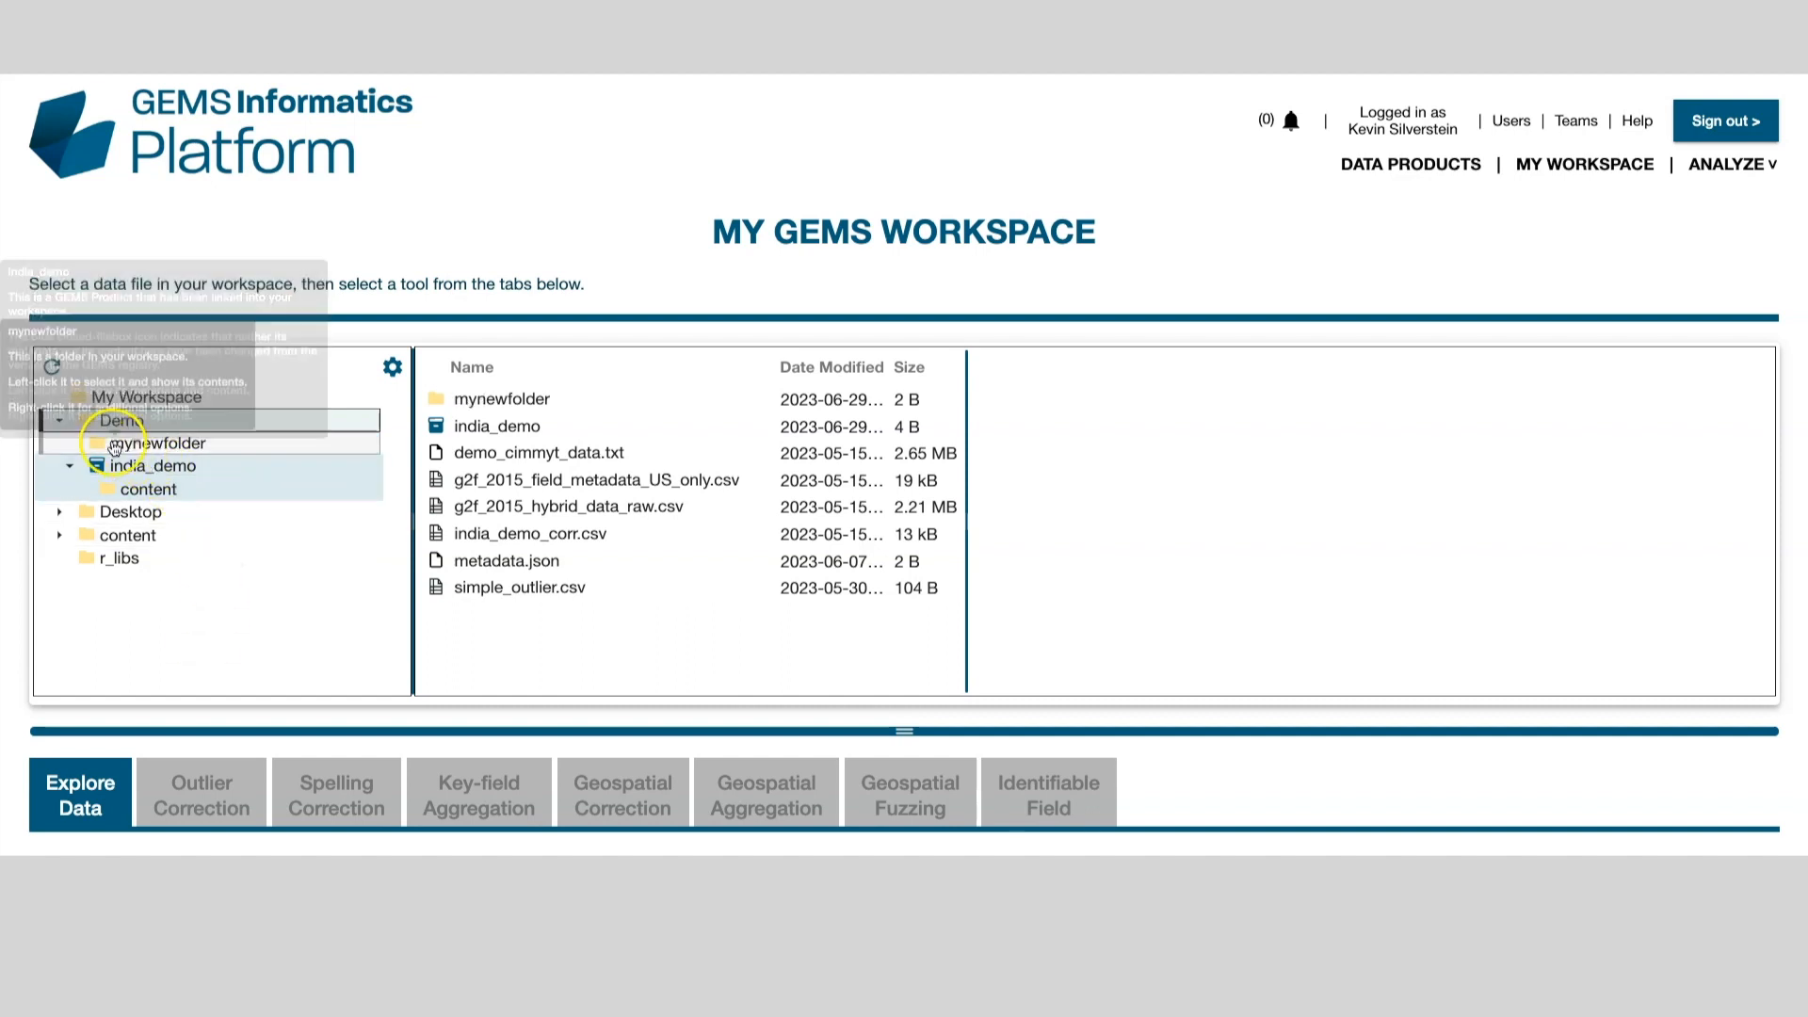
click(107, 446)
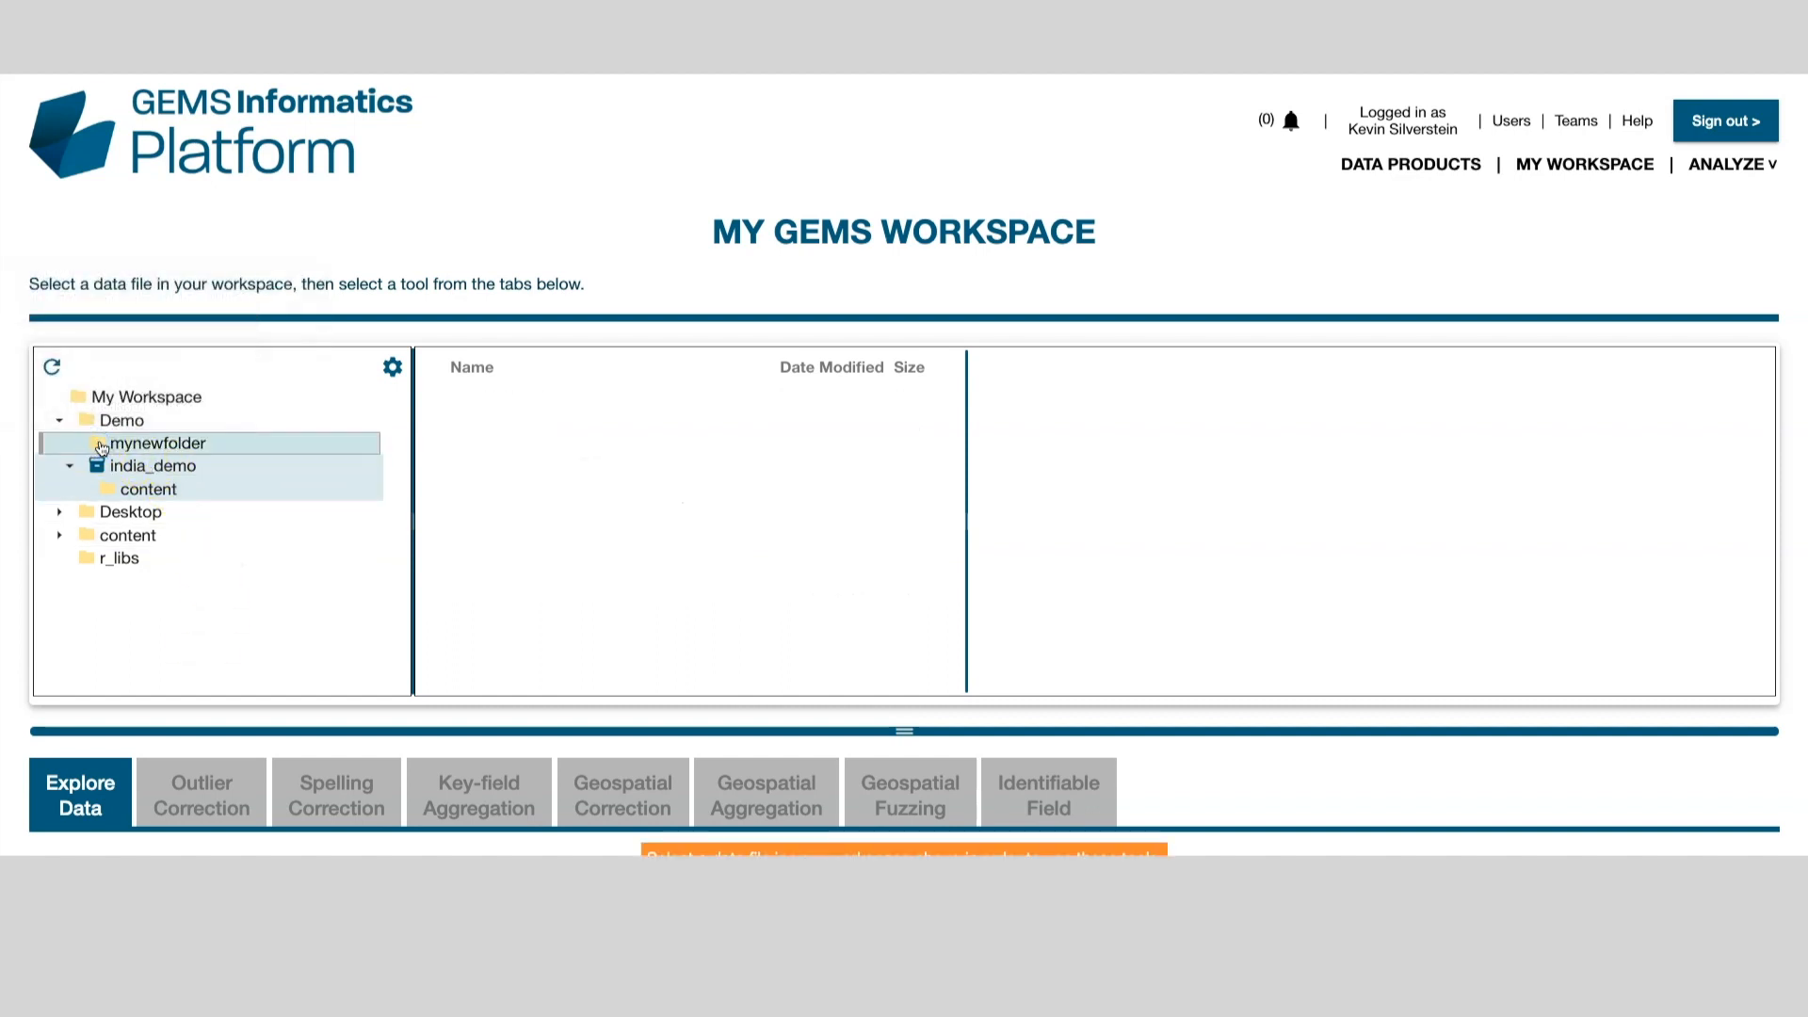
right_click(103, 446)
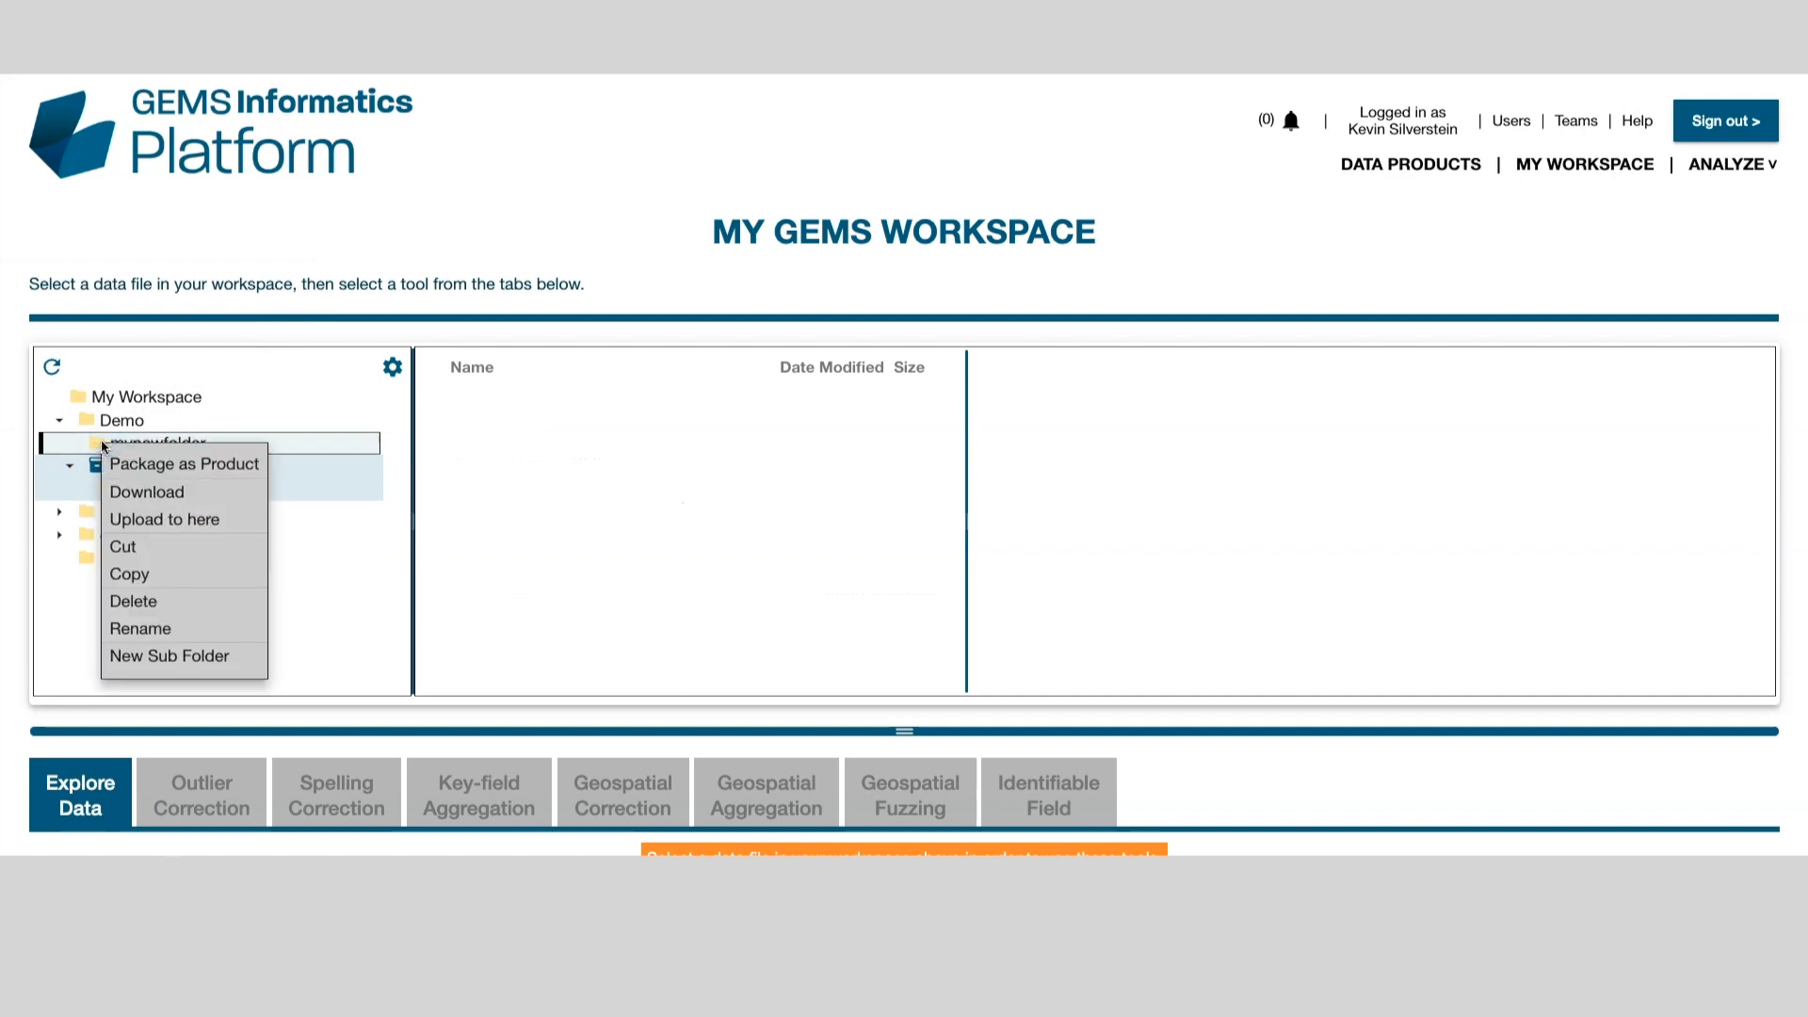
Step: Upload india_demo_corr.csv and g2f_2015_field_metadata_US_only.csv together into mynewfolder
click(147, 518)
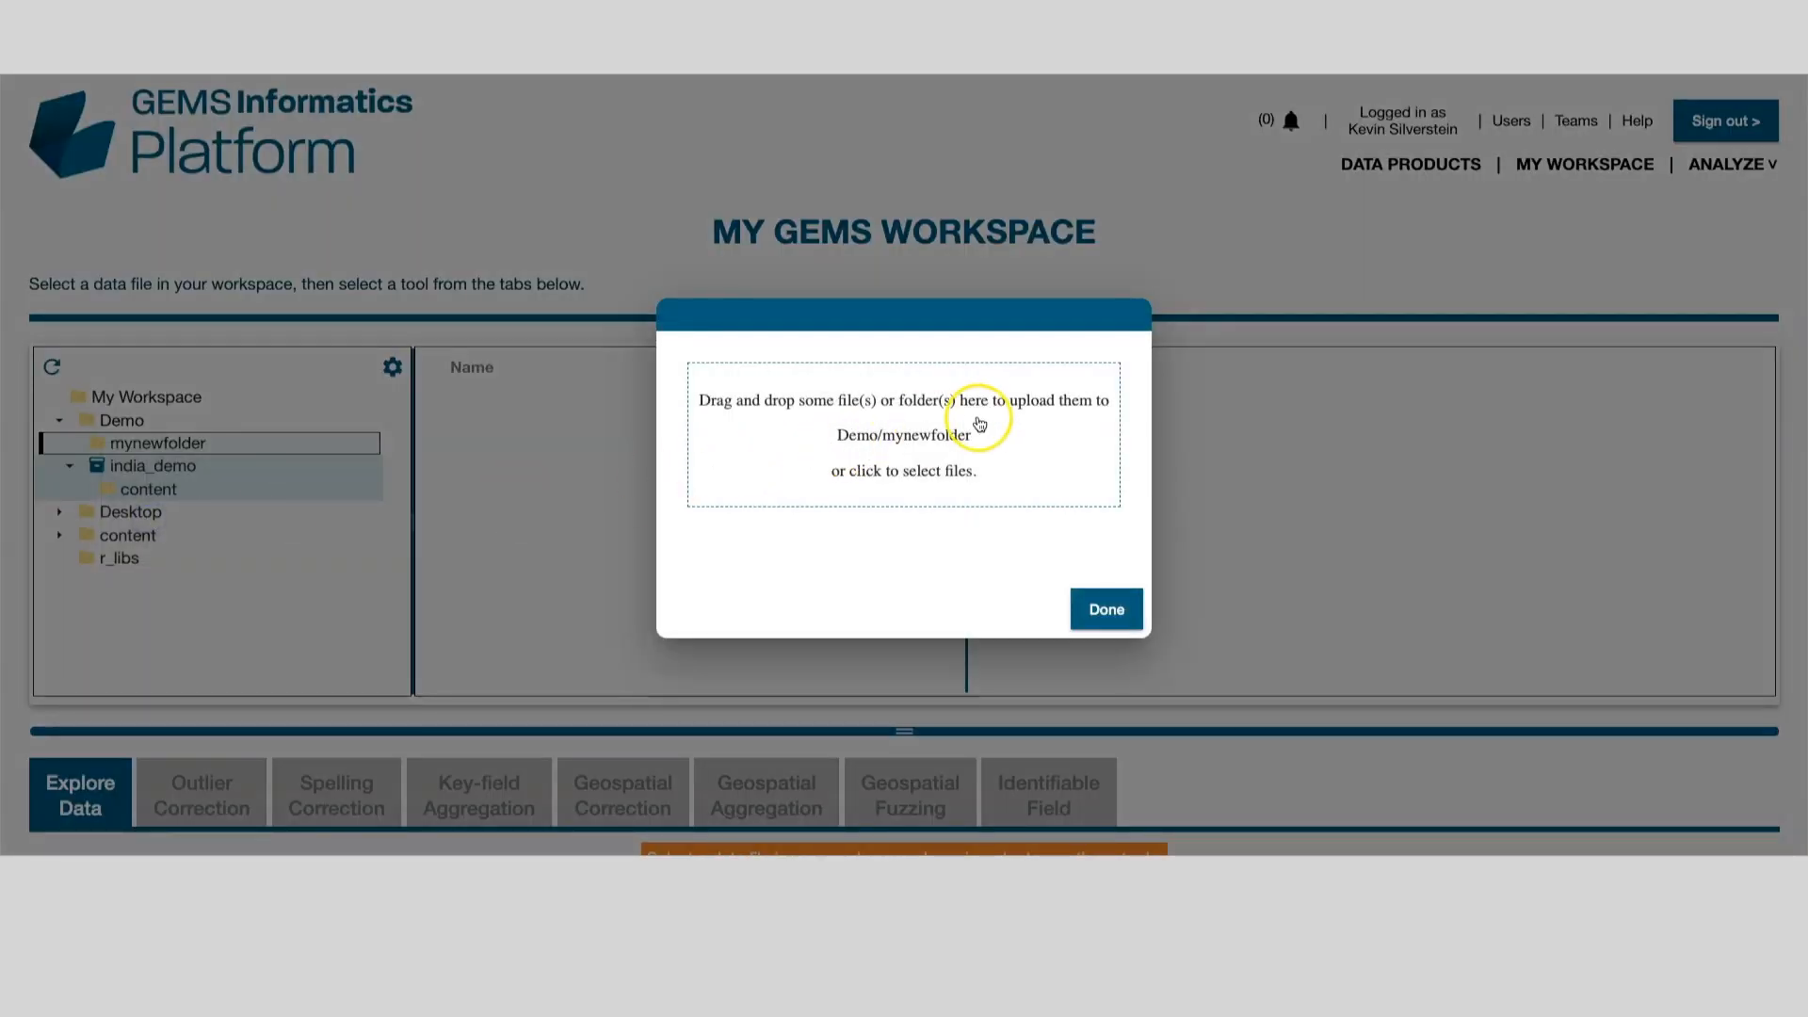
click(979, 416)
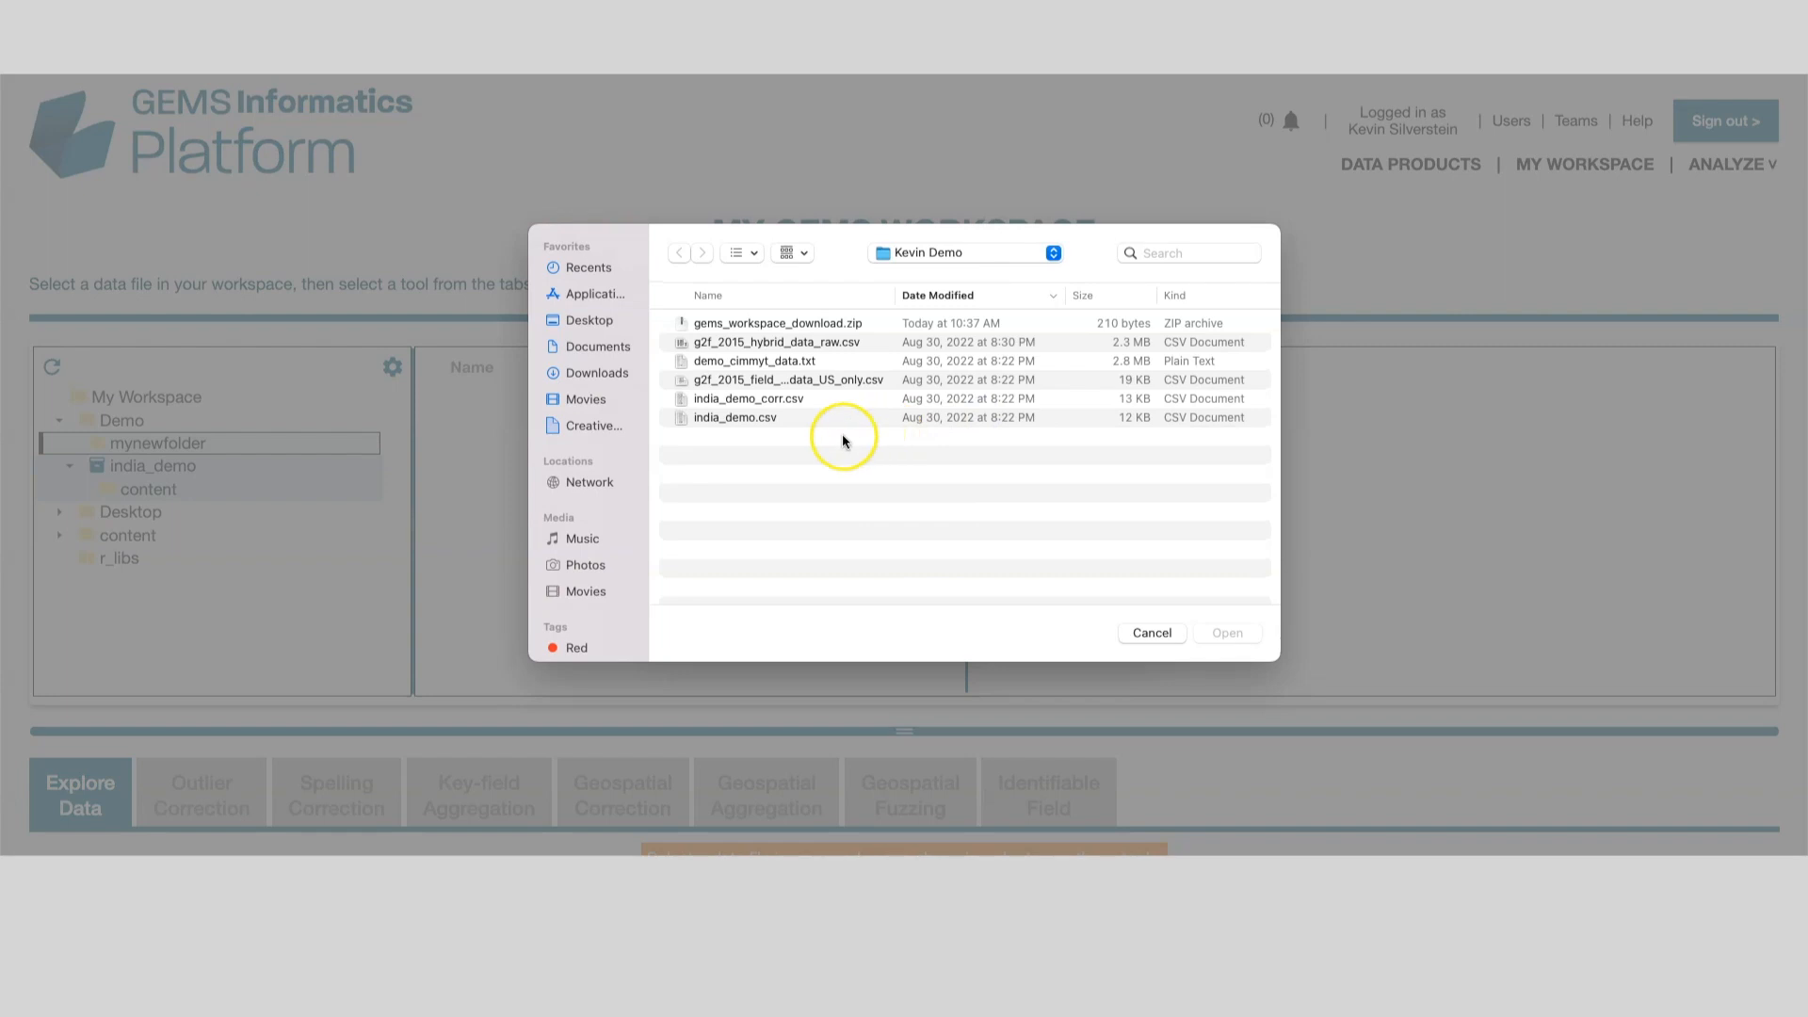
click(727, 403)
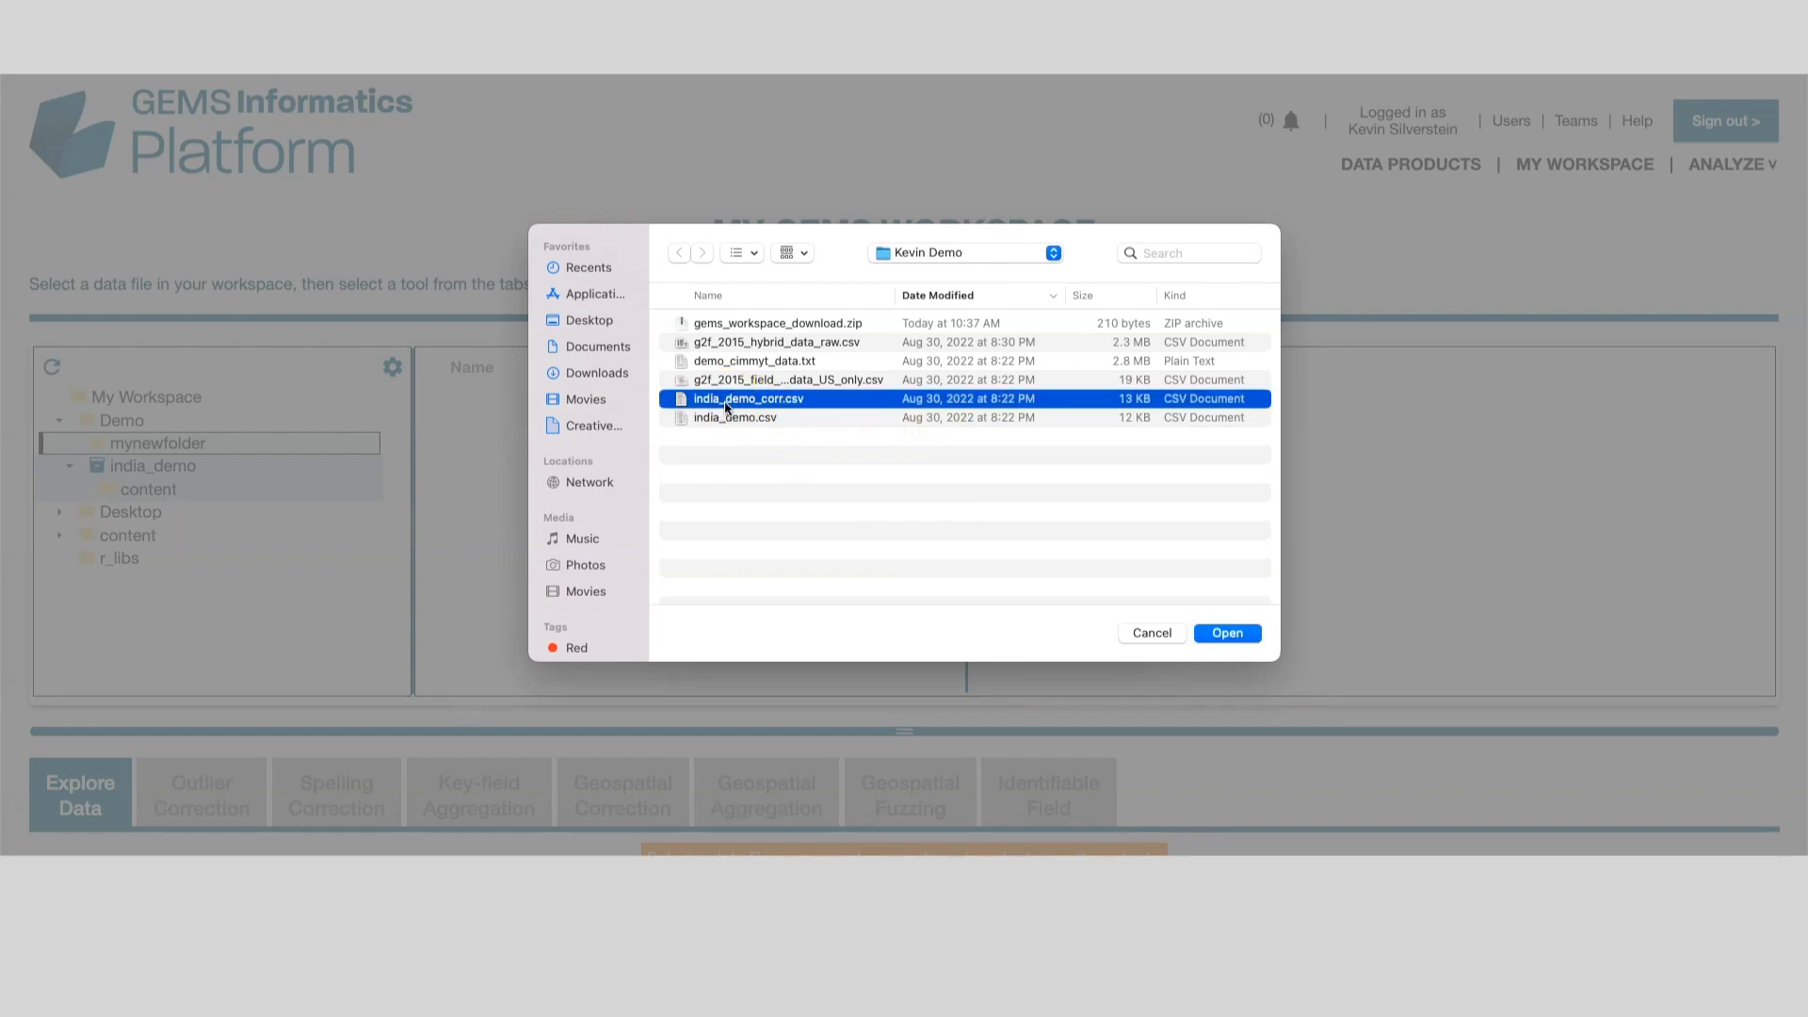
super+click(728, 386)
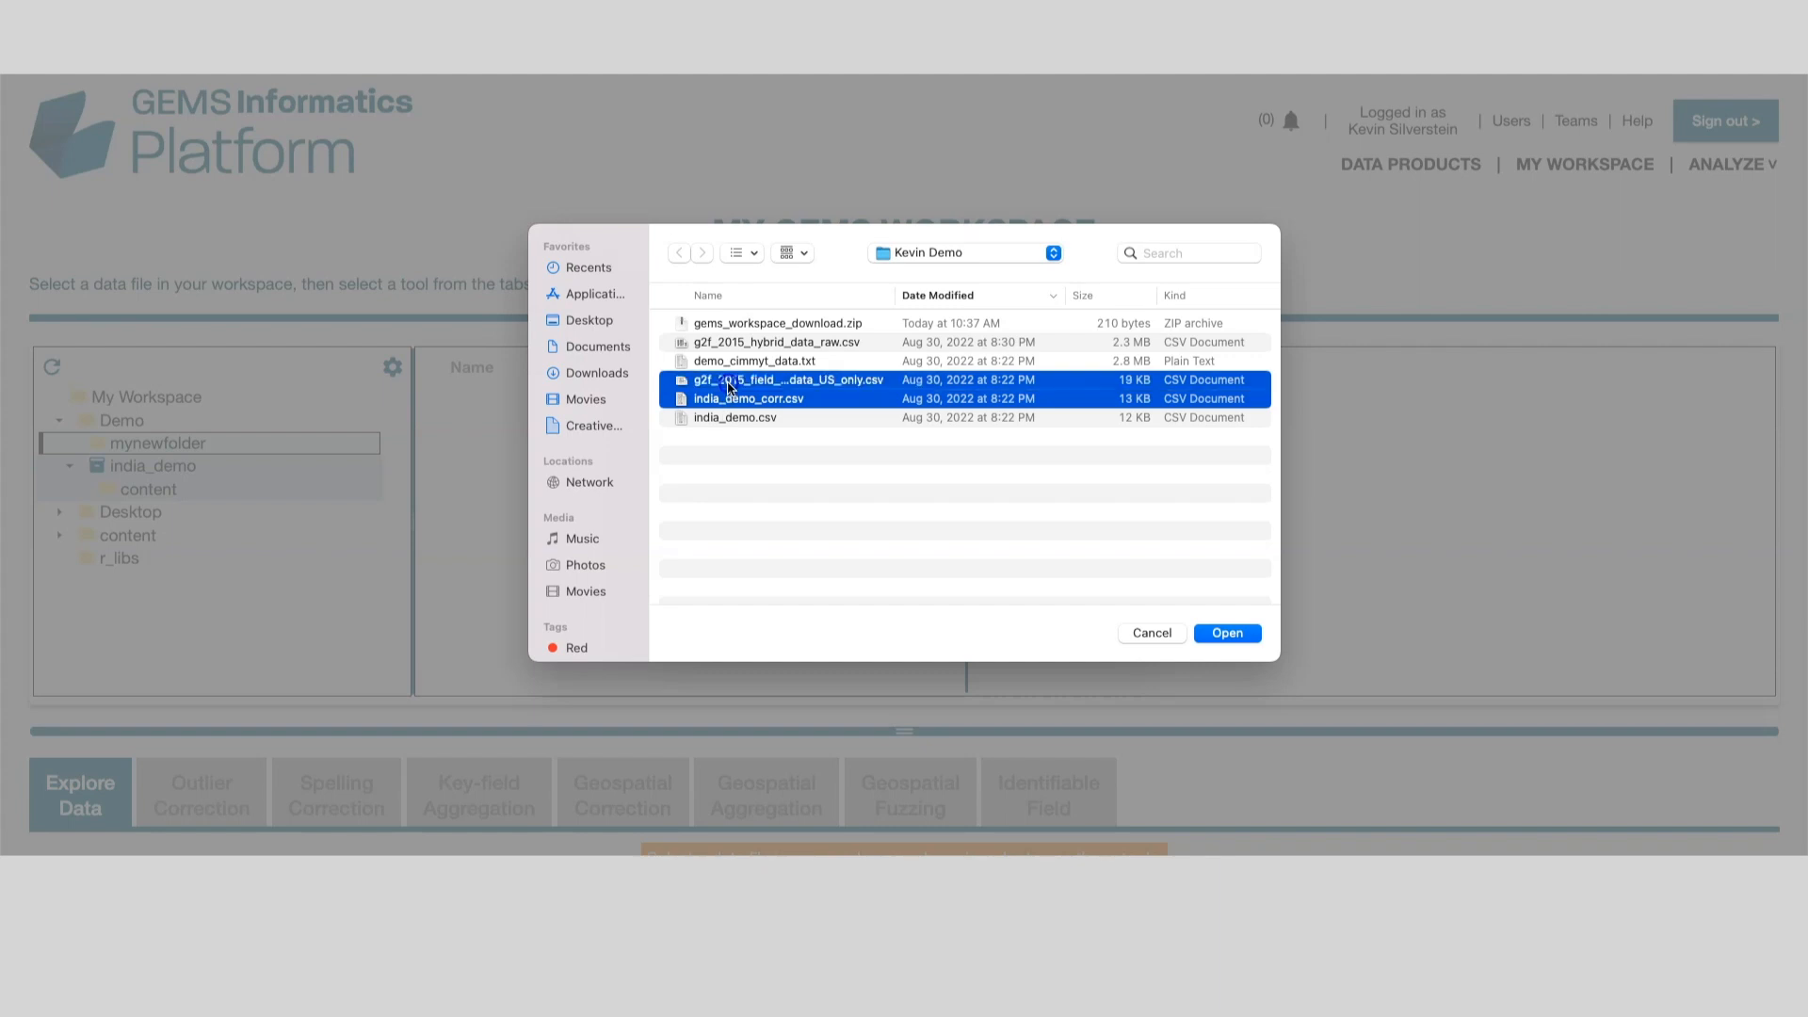
click(1228, 636)
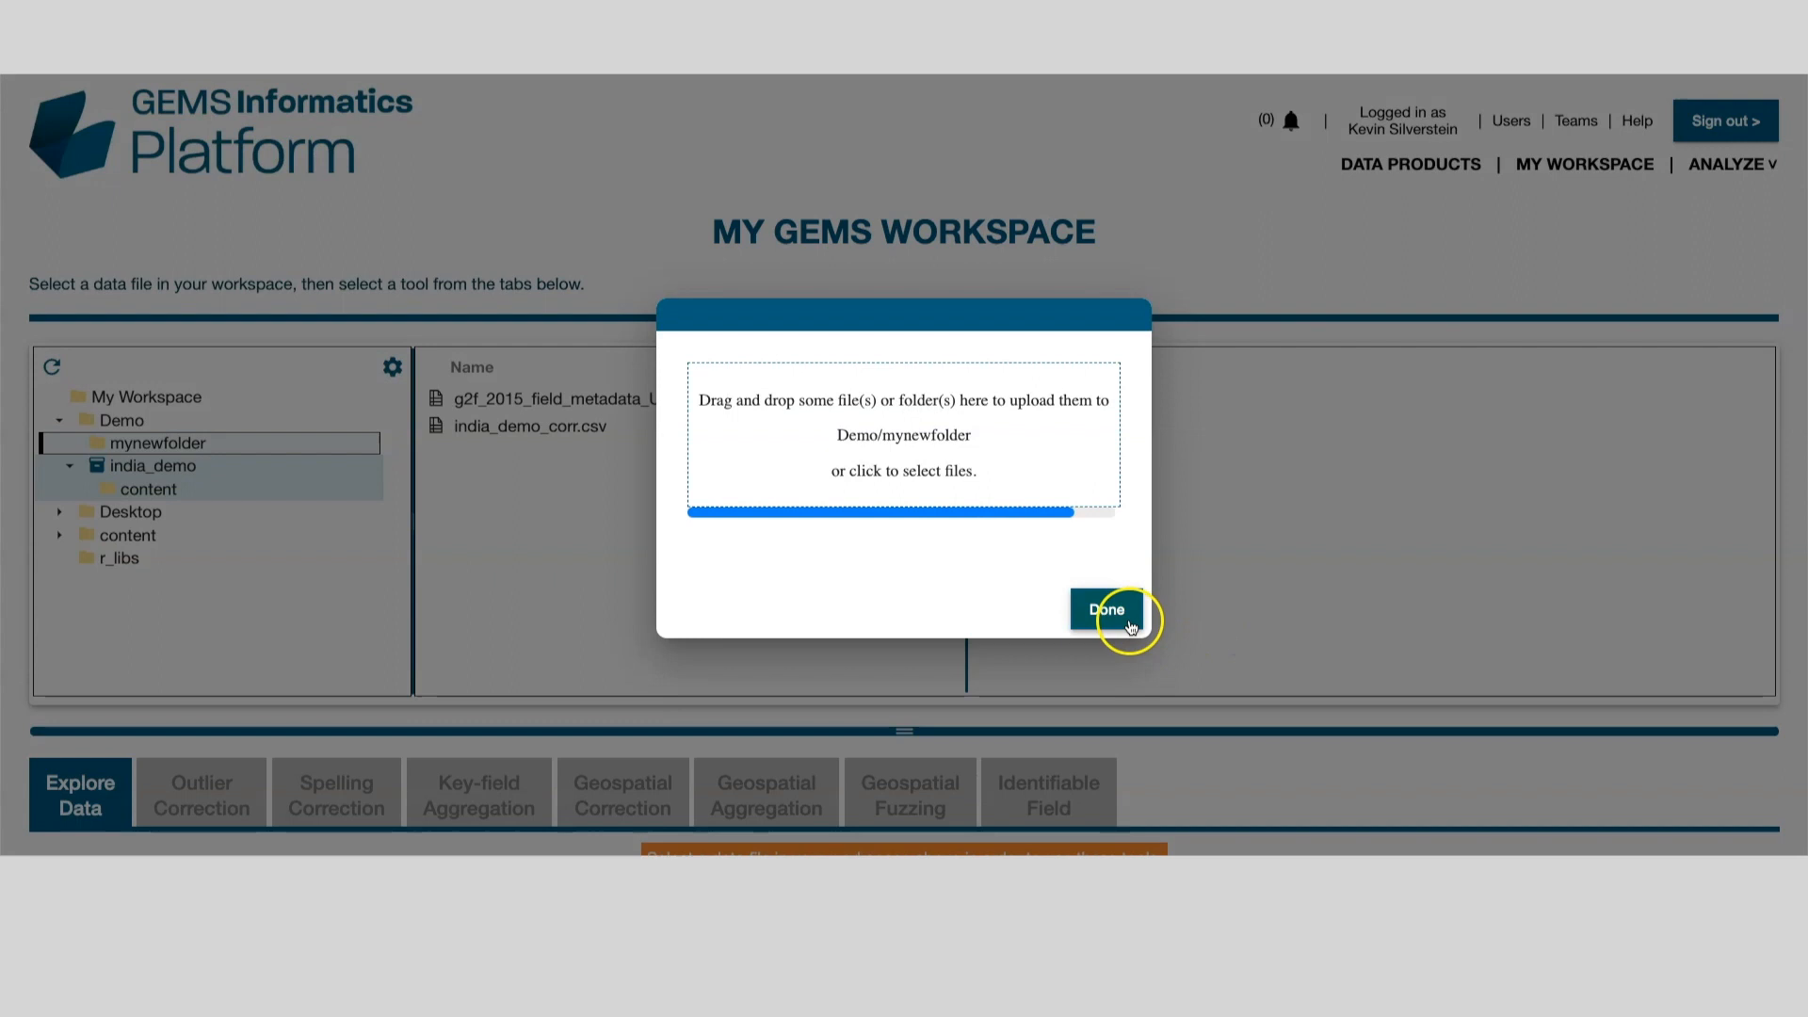
click(1119, 613)
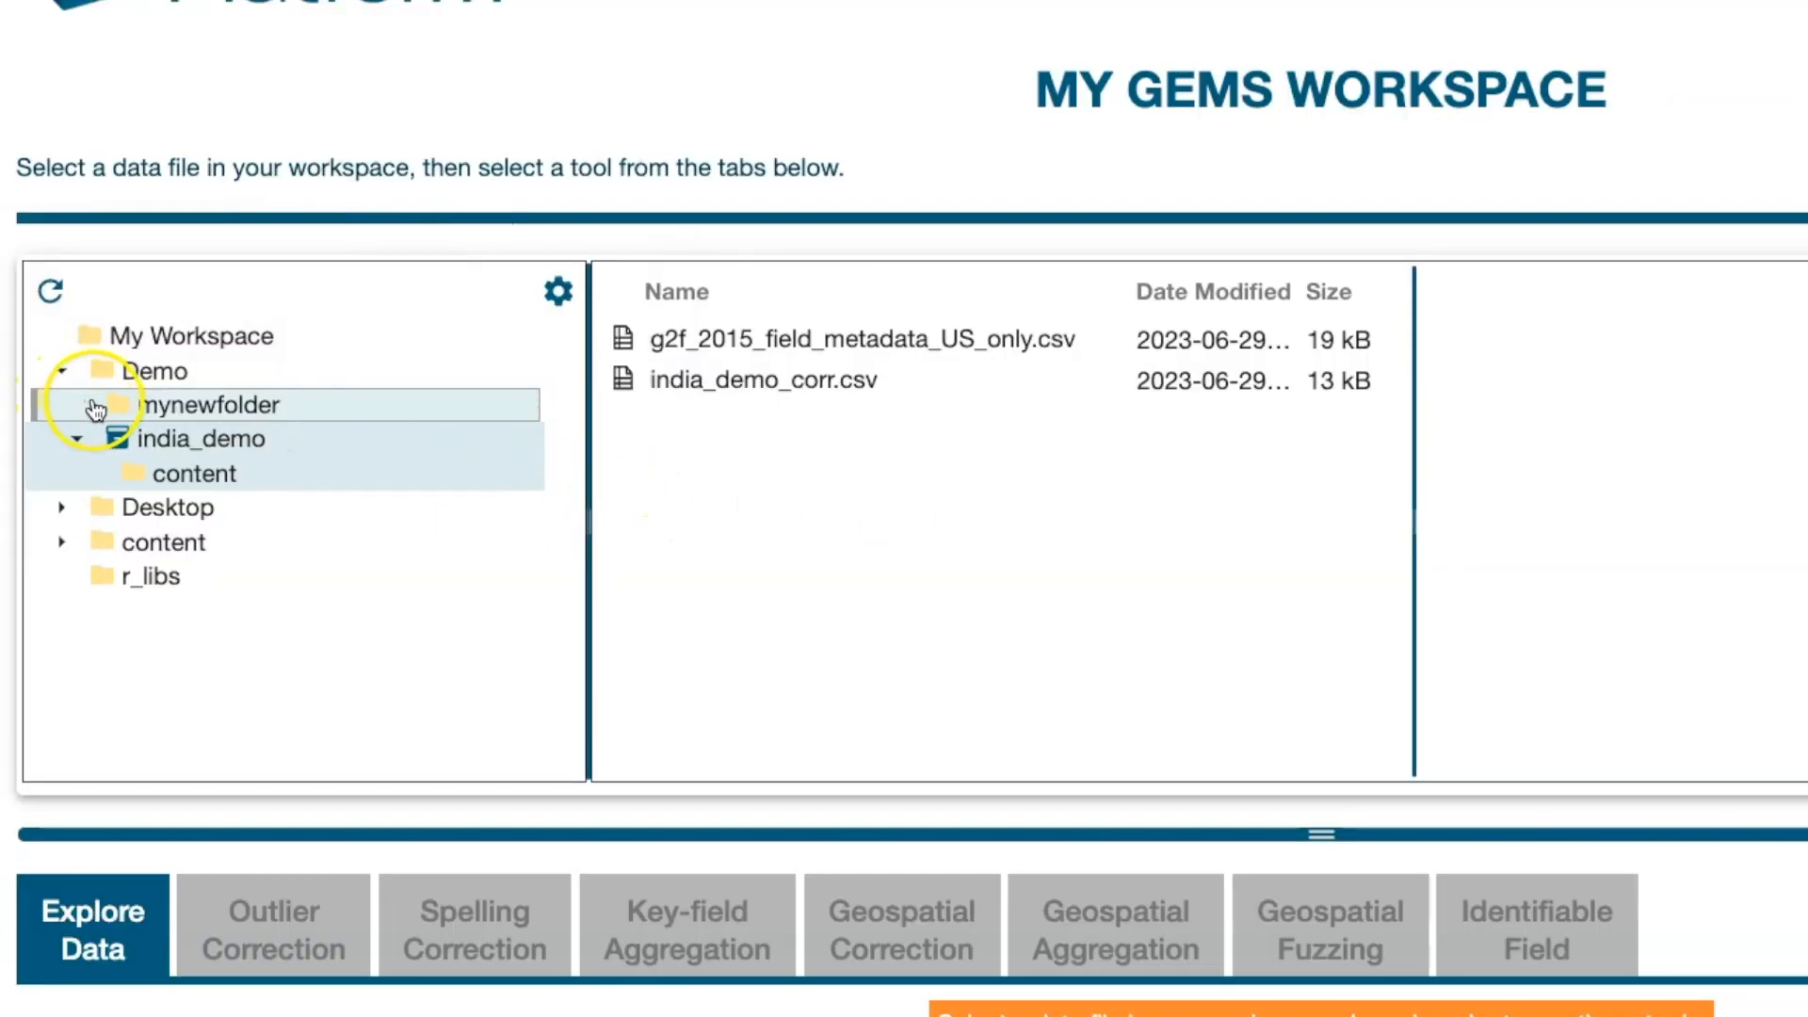
Step: Package mynewfolder as a product with workspace name Second_generic_product
right_click(95, 405)
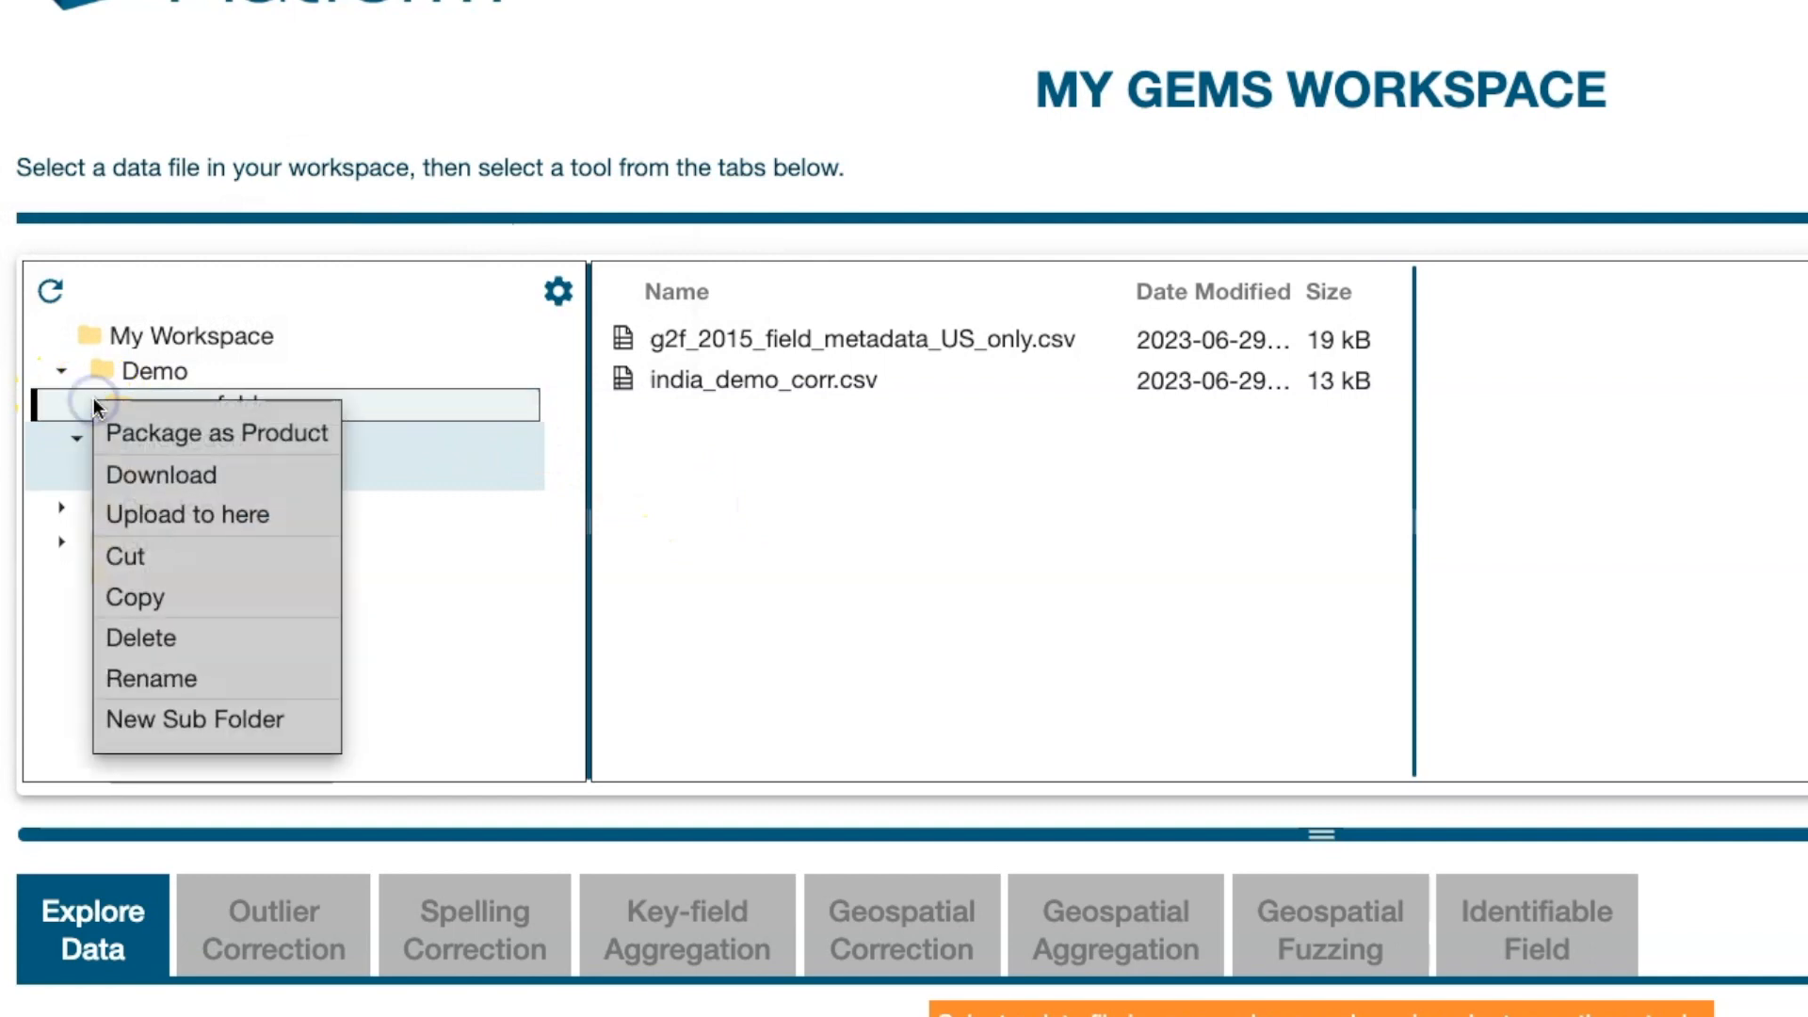
click(141, 438)
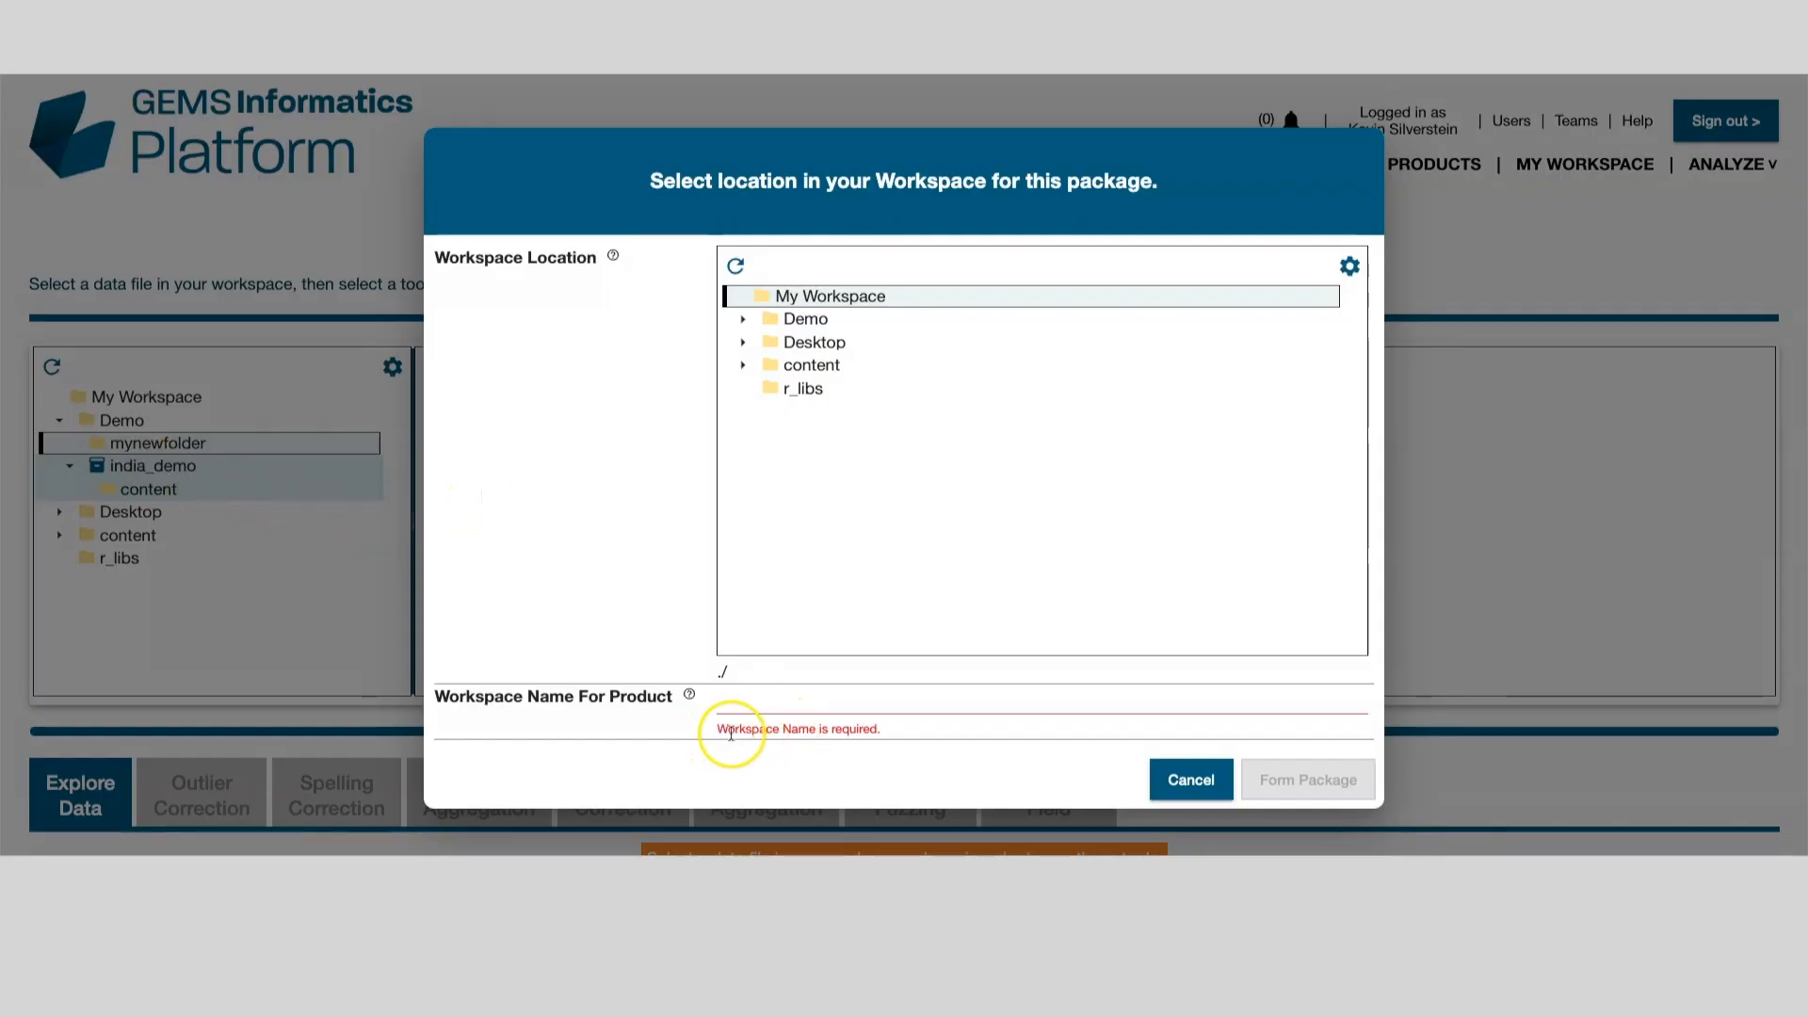
click(770, 704)
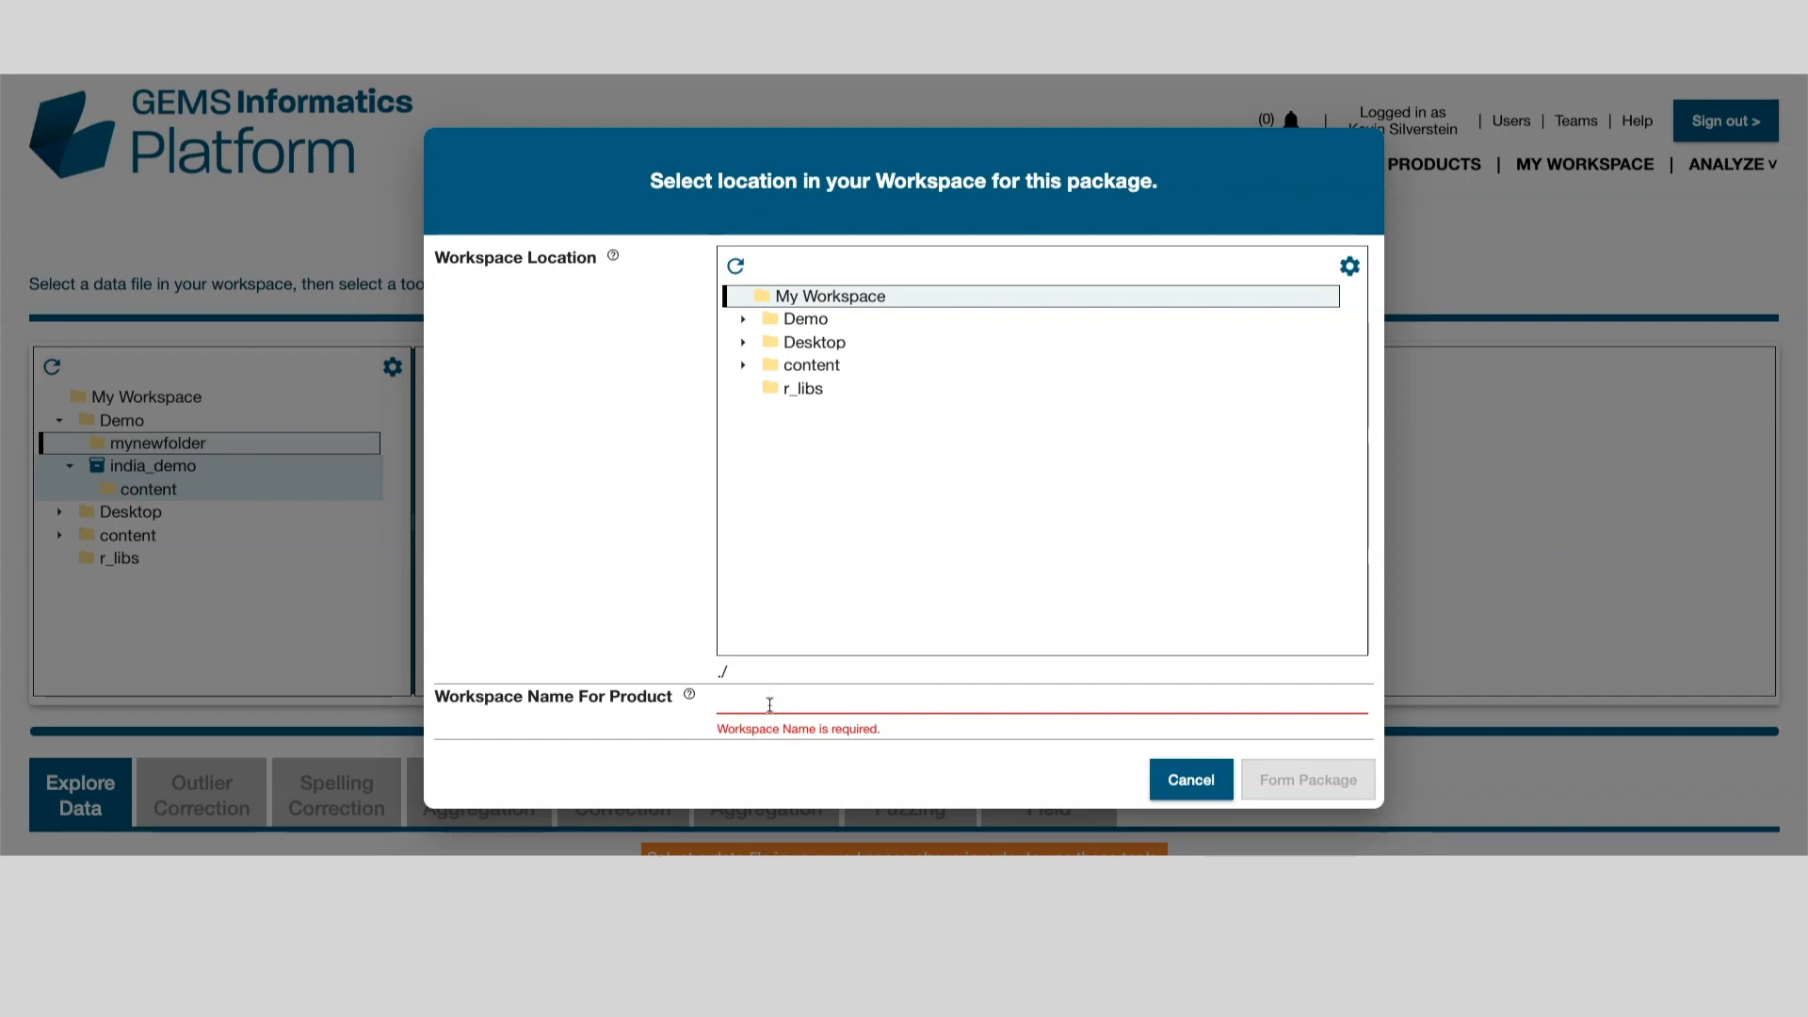
text(Second_generic_product)
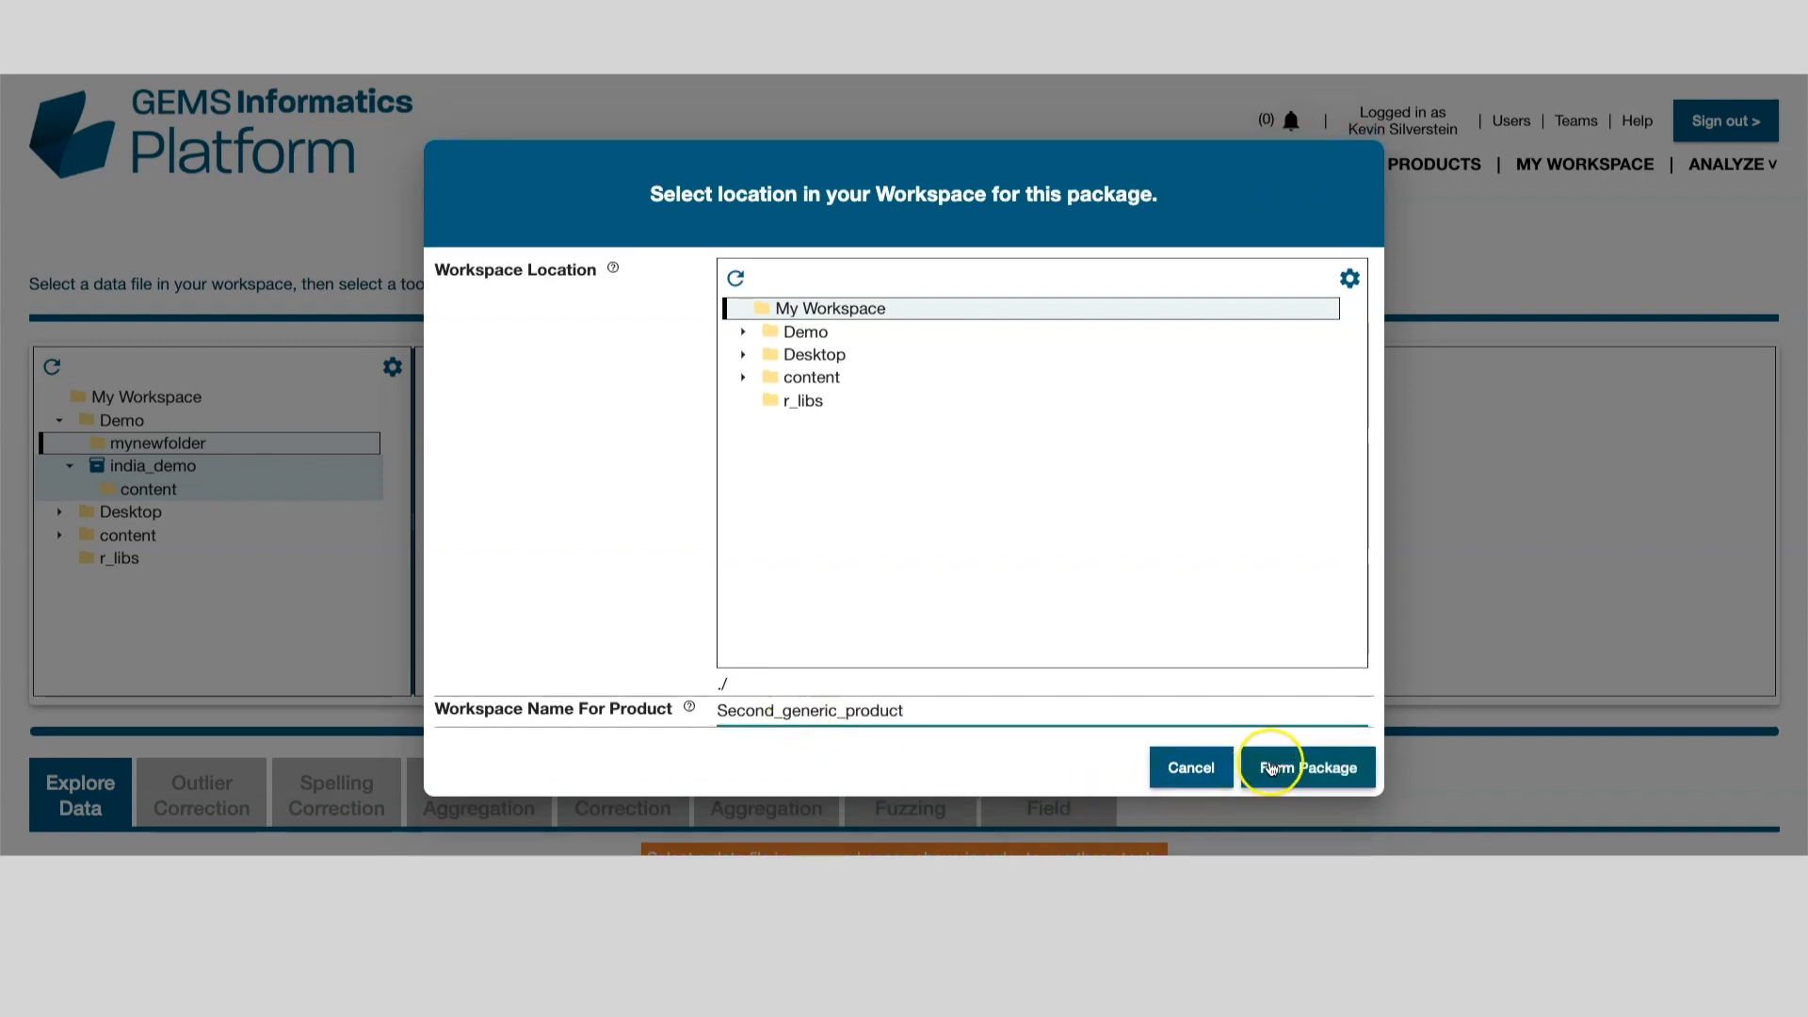
click(1292, 769)
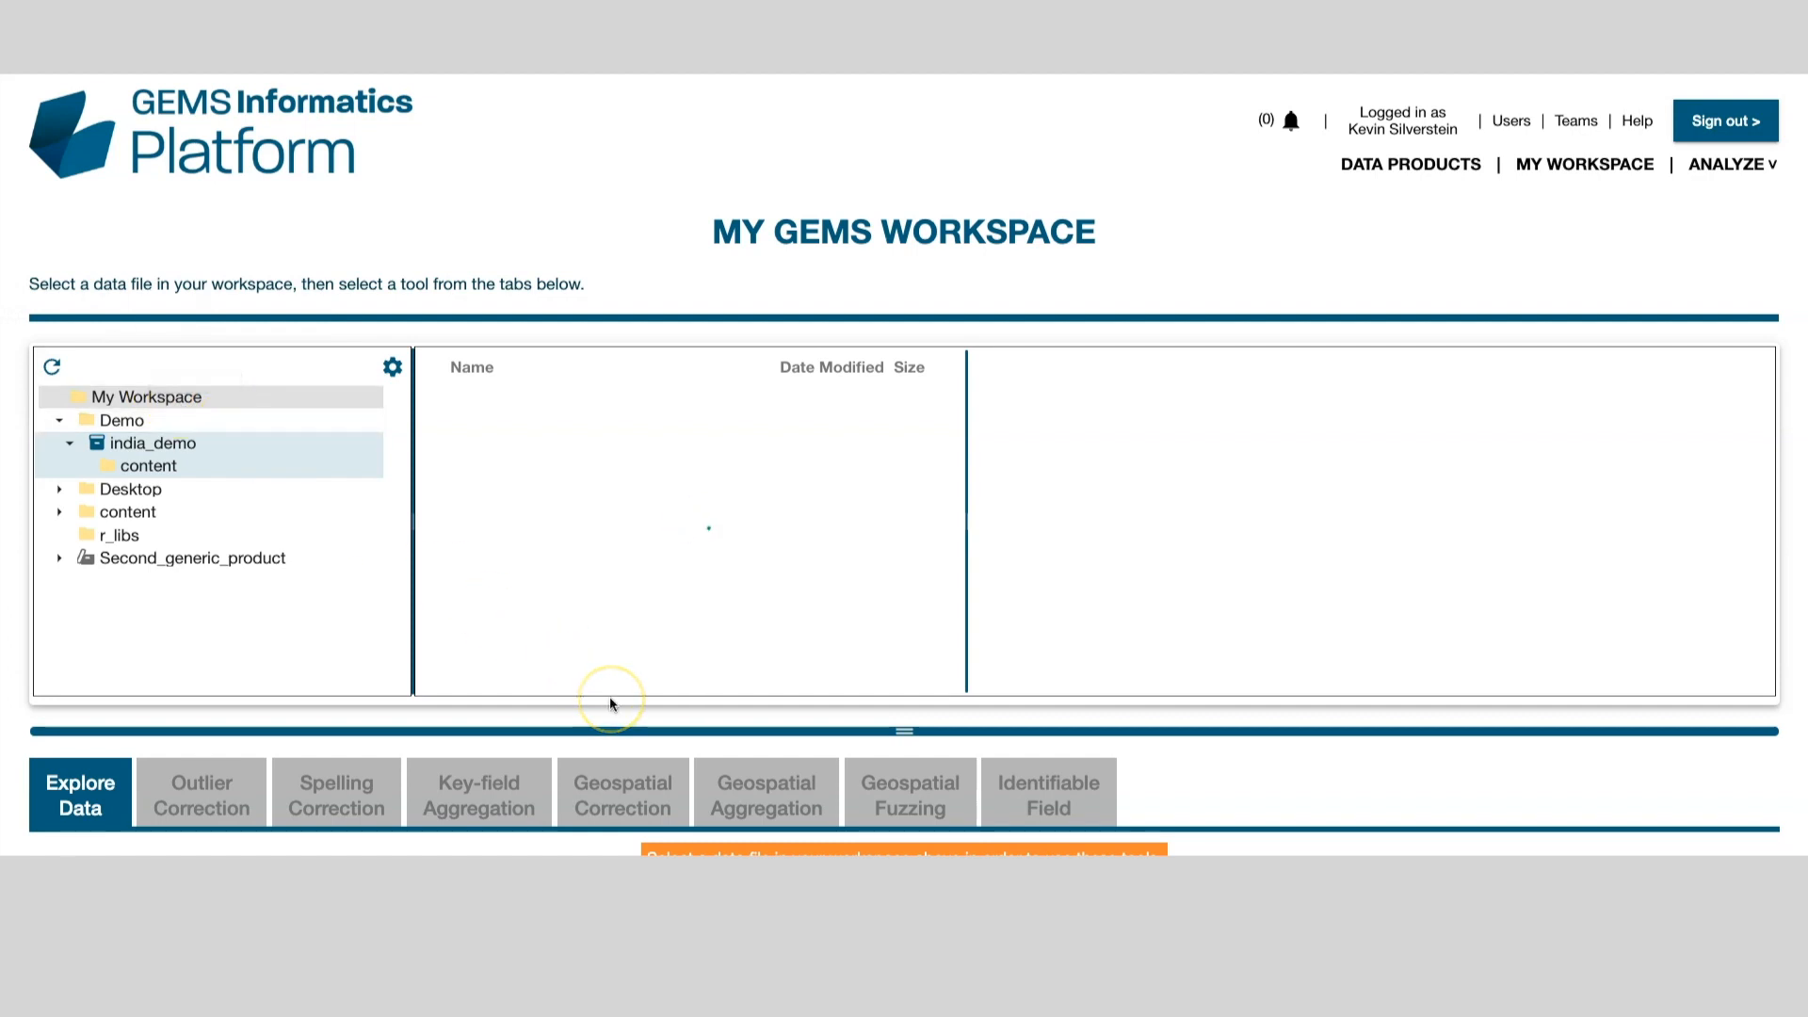
Step: Open Second_generic_product's metadata and switch the form into edit mode
mouse_move(143, 568)
mouse_move(82, 568)
click(83, 565)
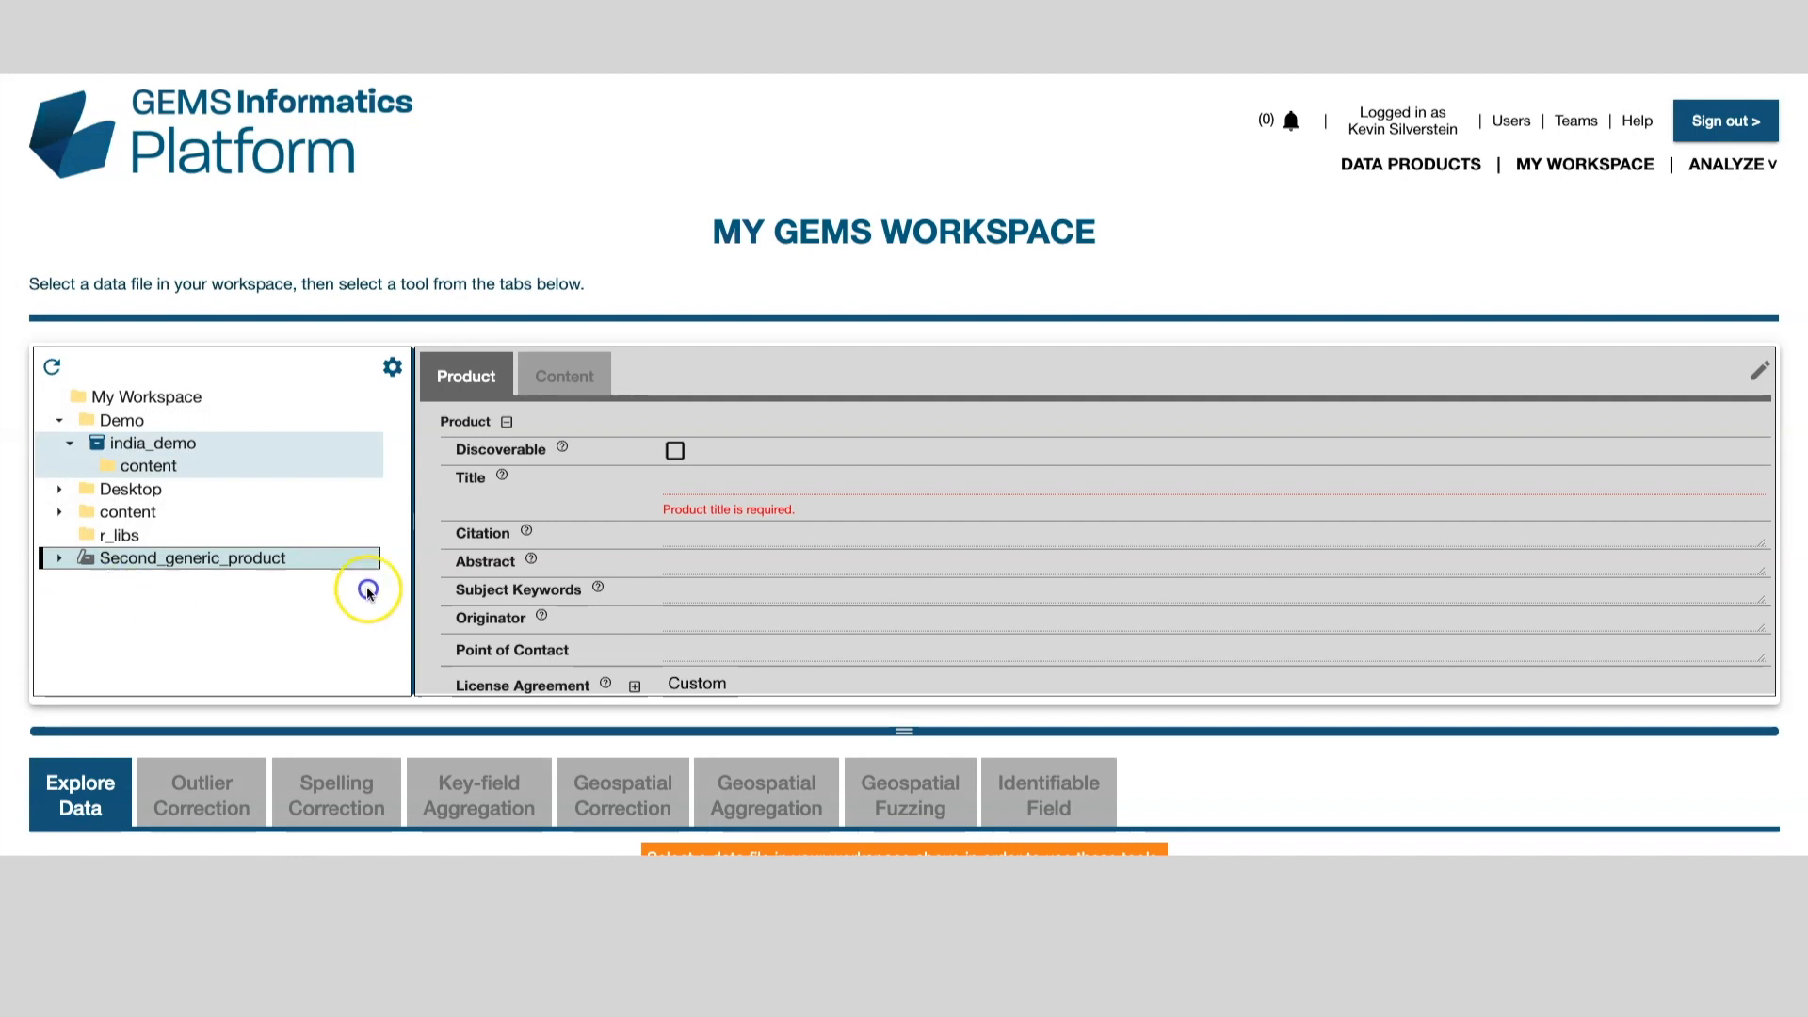
click(1758, 374)
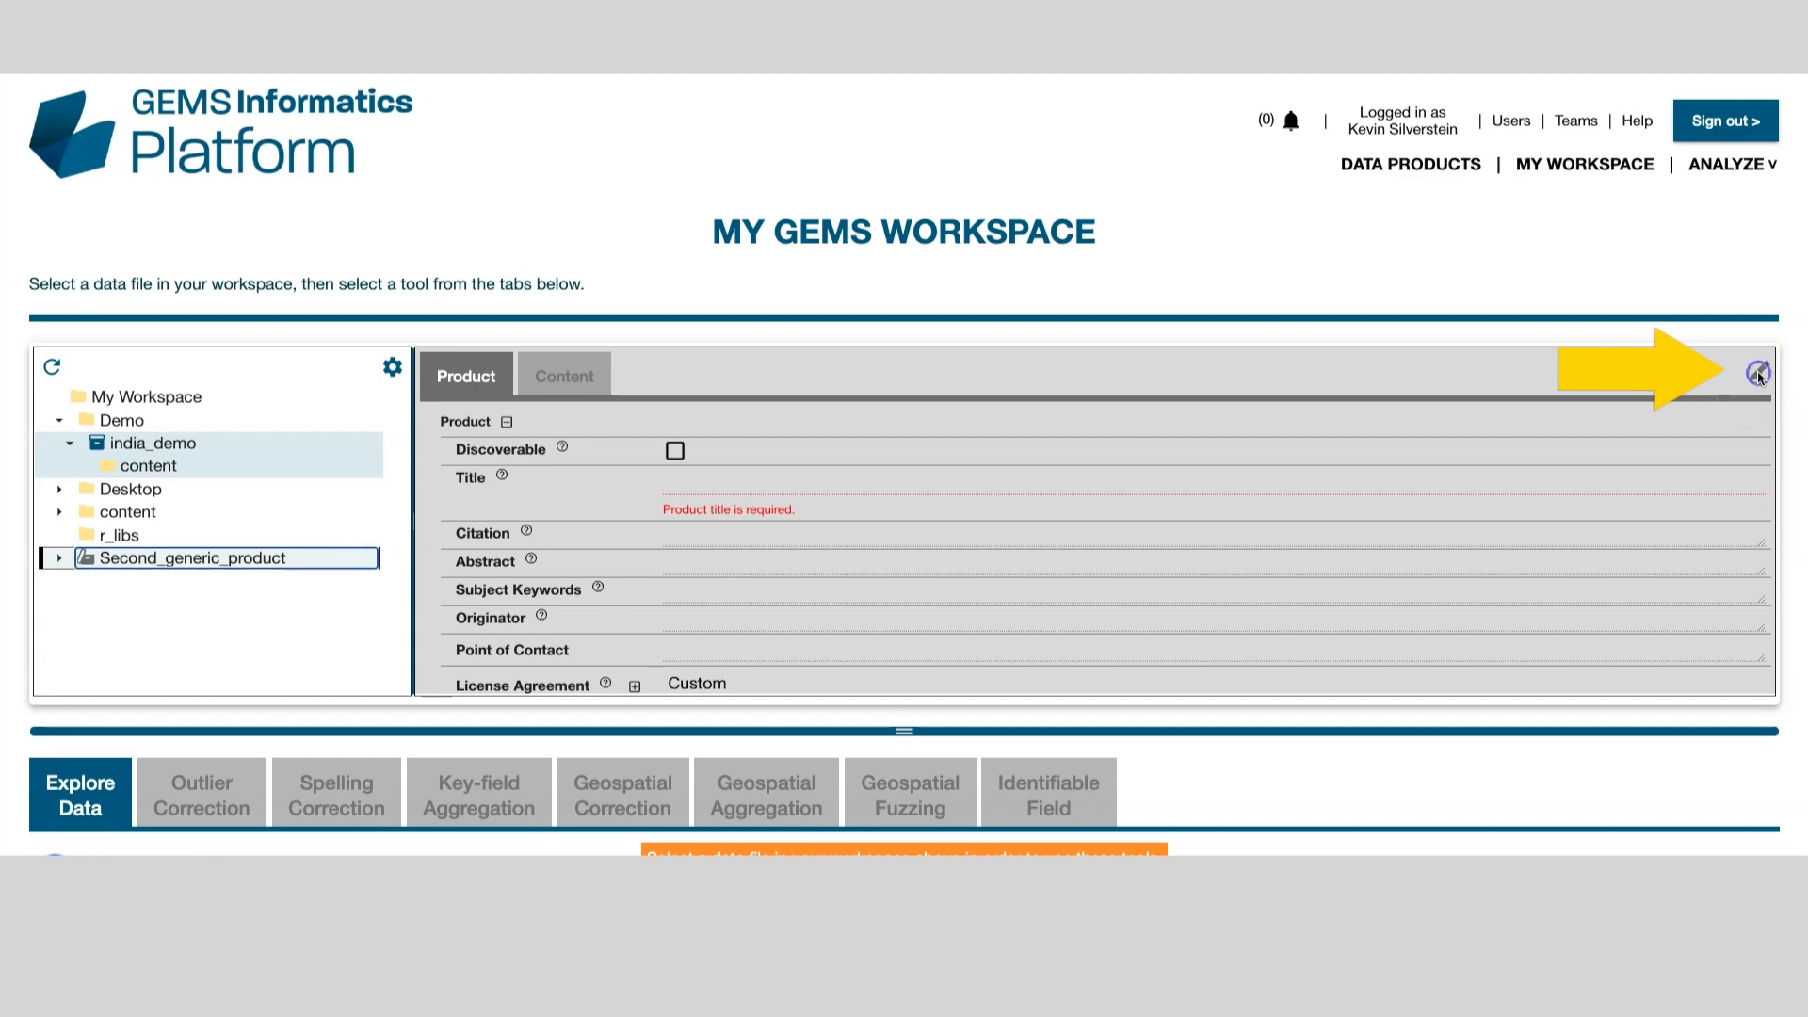
click(1760, 373)
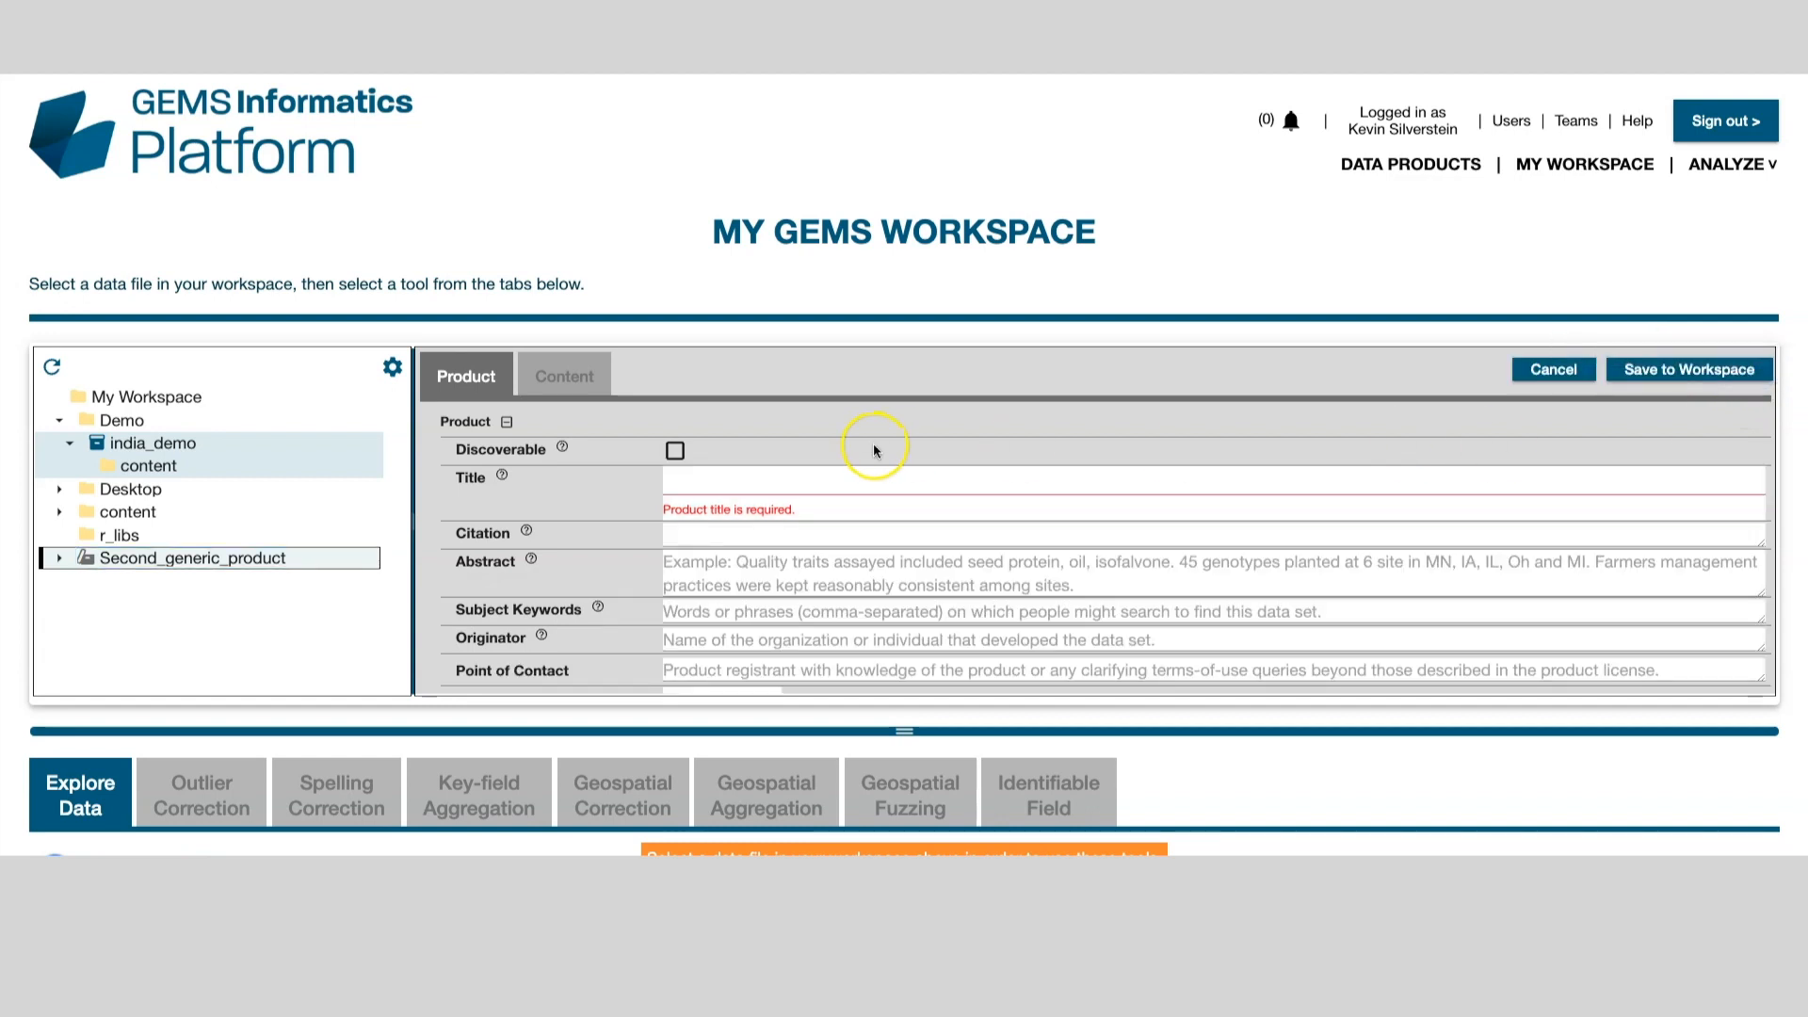
Step: Enter title 'whatever title you like goes here' and the contact's e-mail, save, then view the content
click(702, 479)
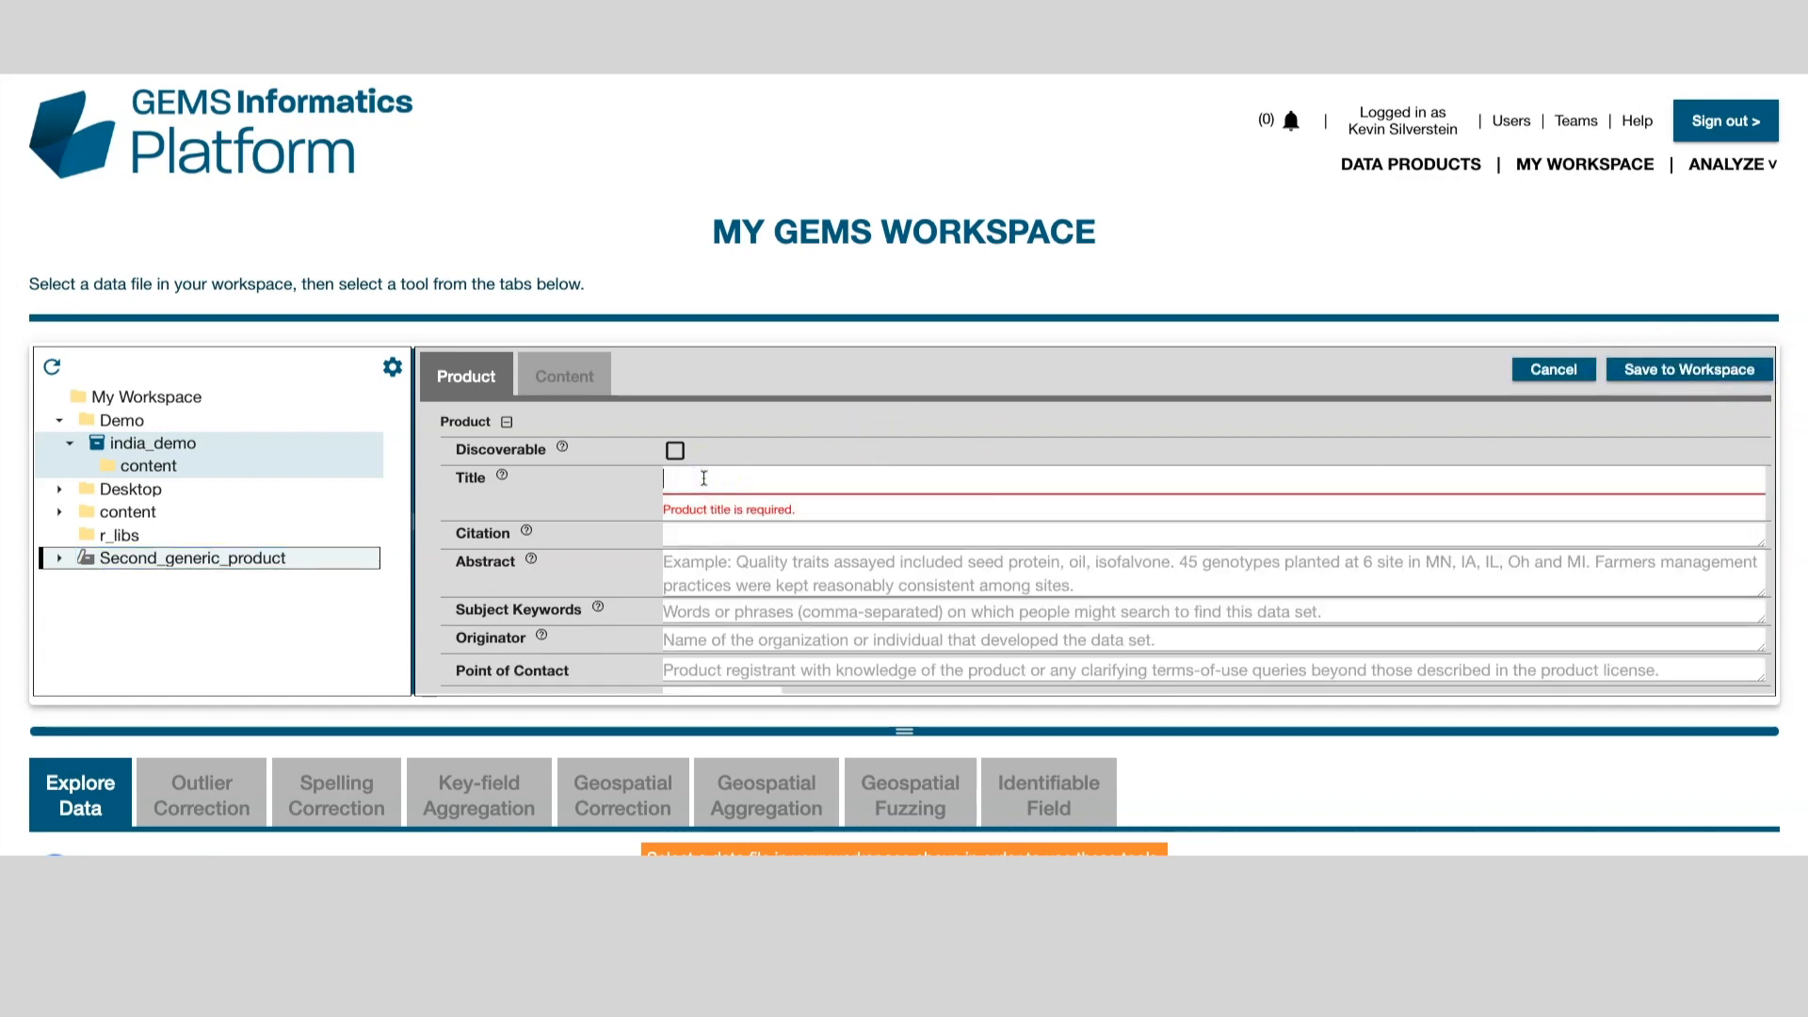
text(whatever title you like goes here)
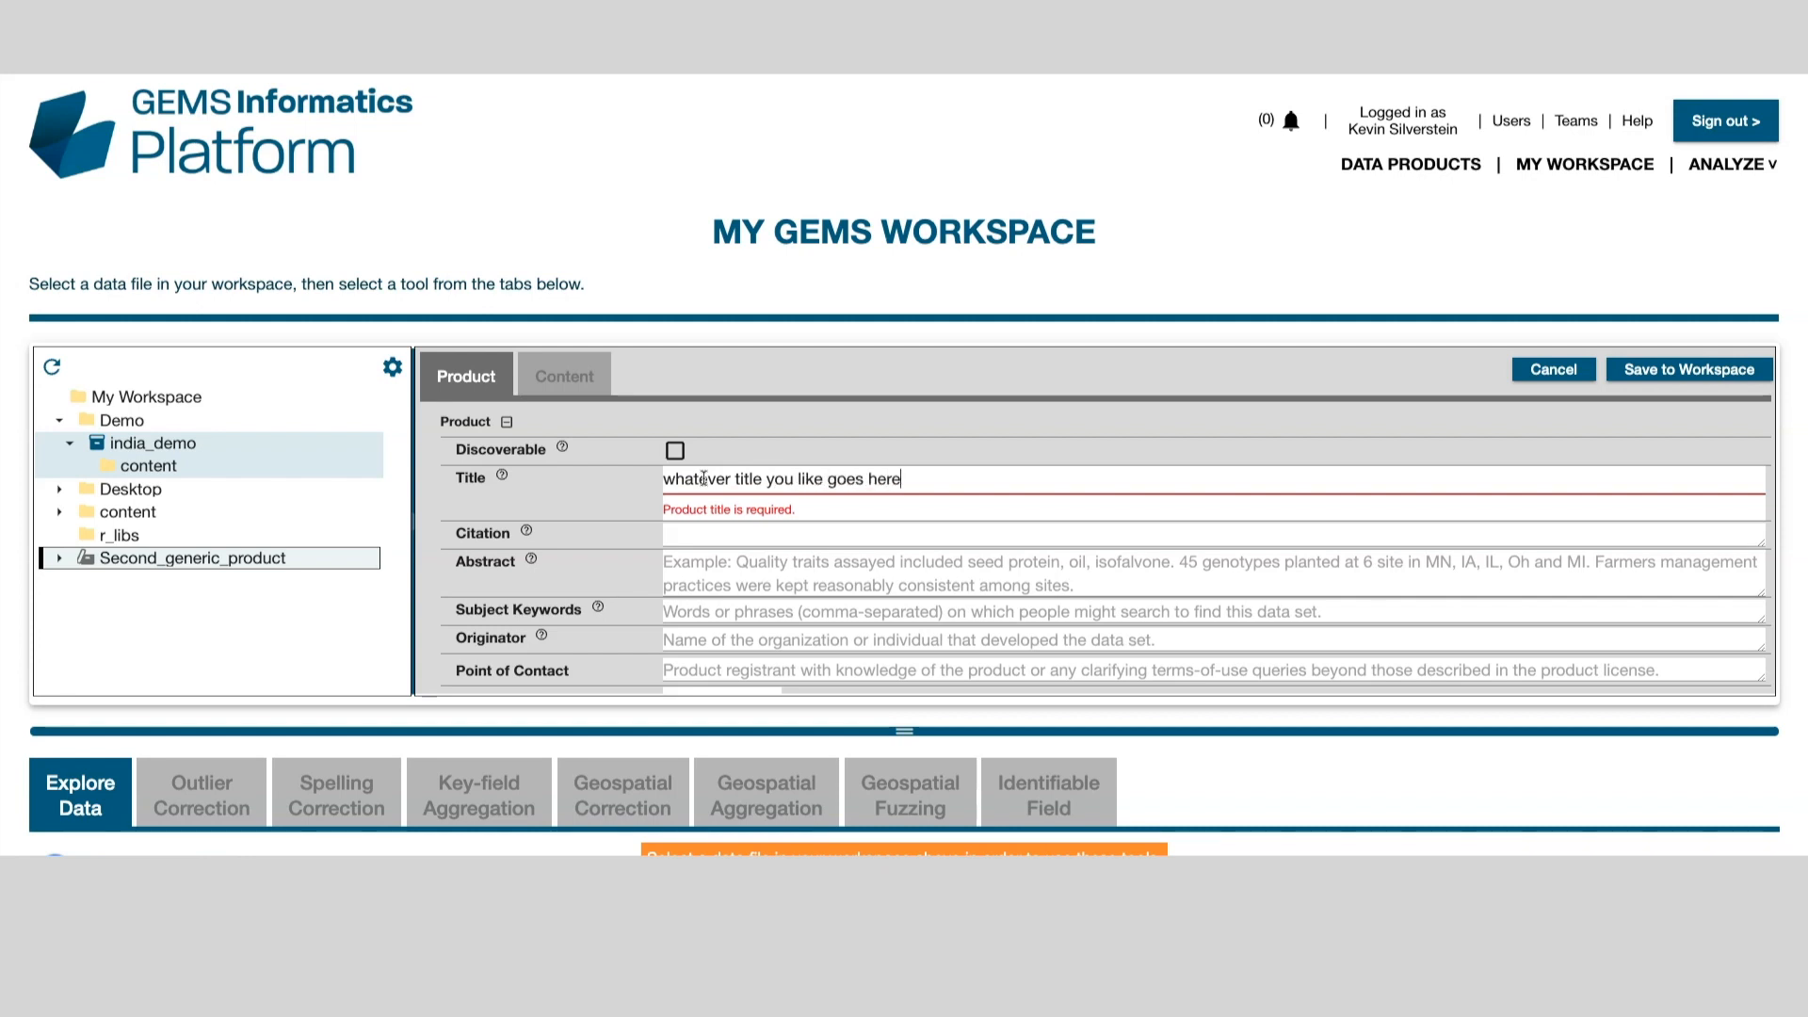
click(712, 667)
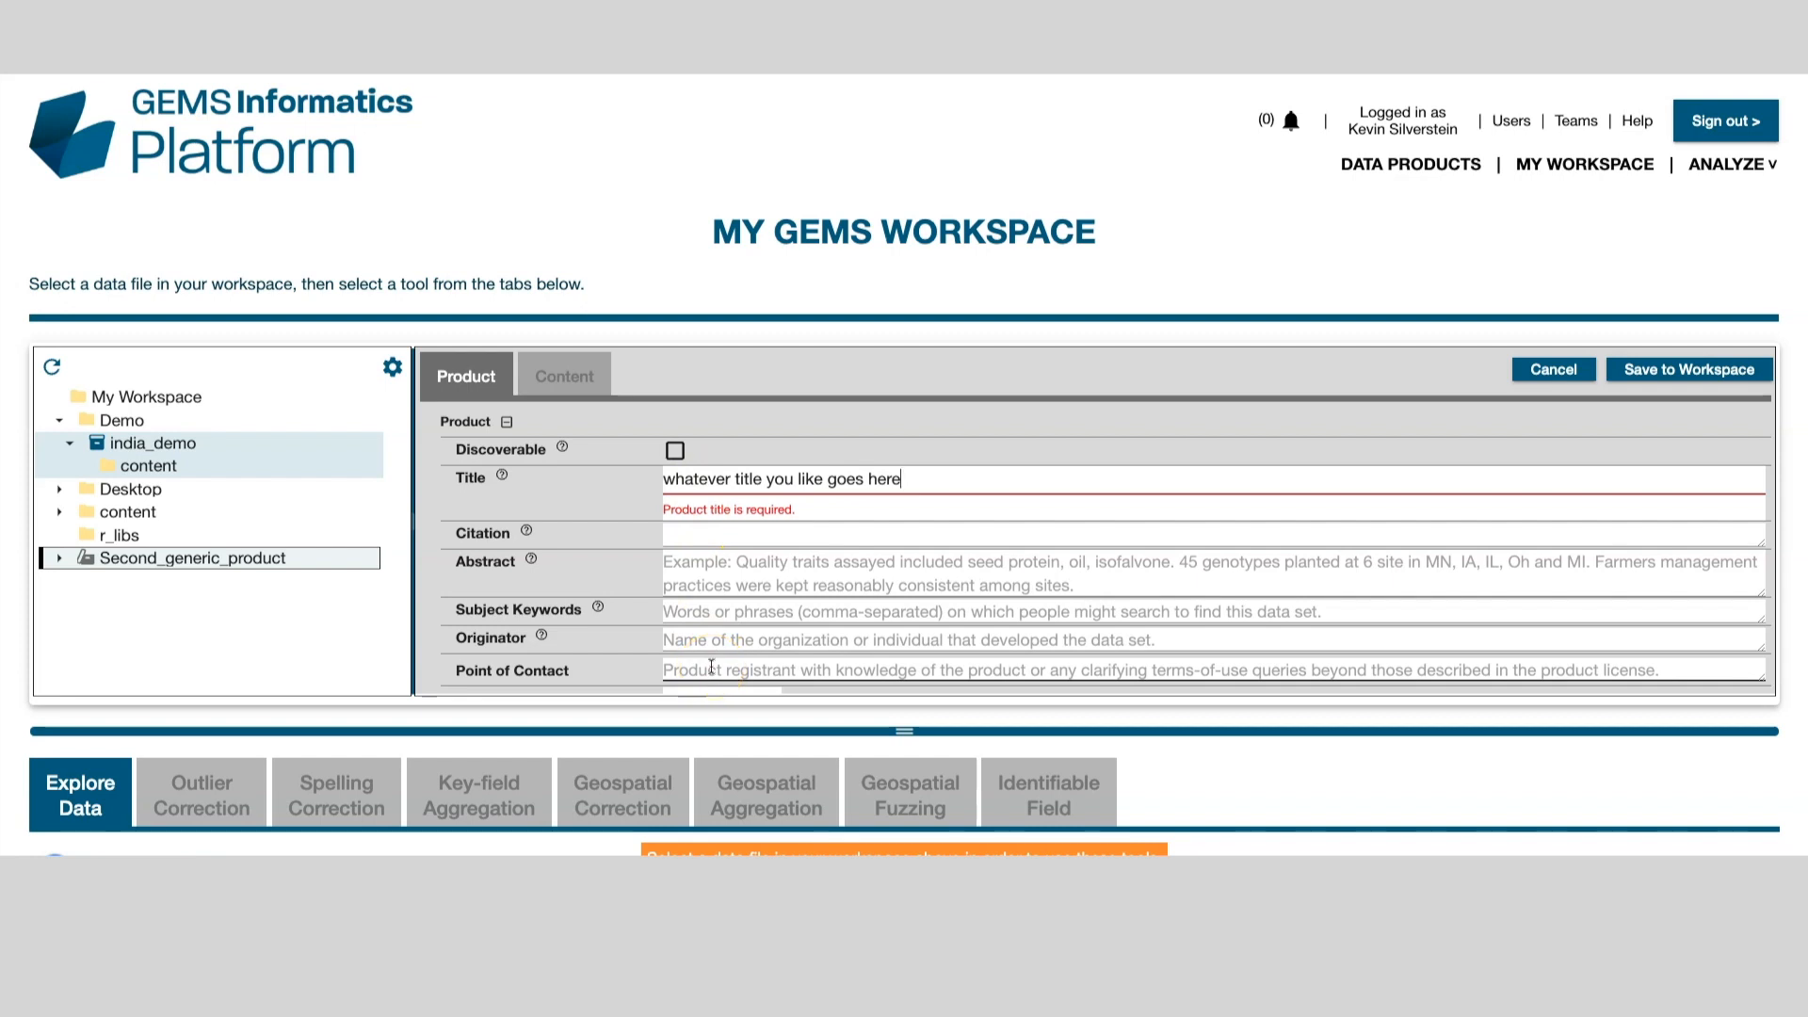
click(712, 667)
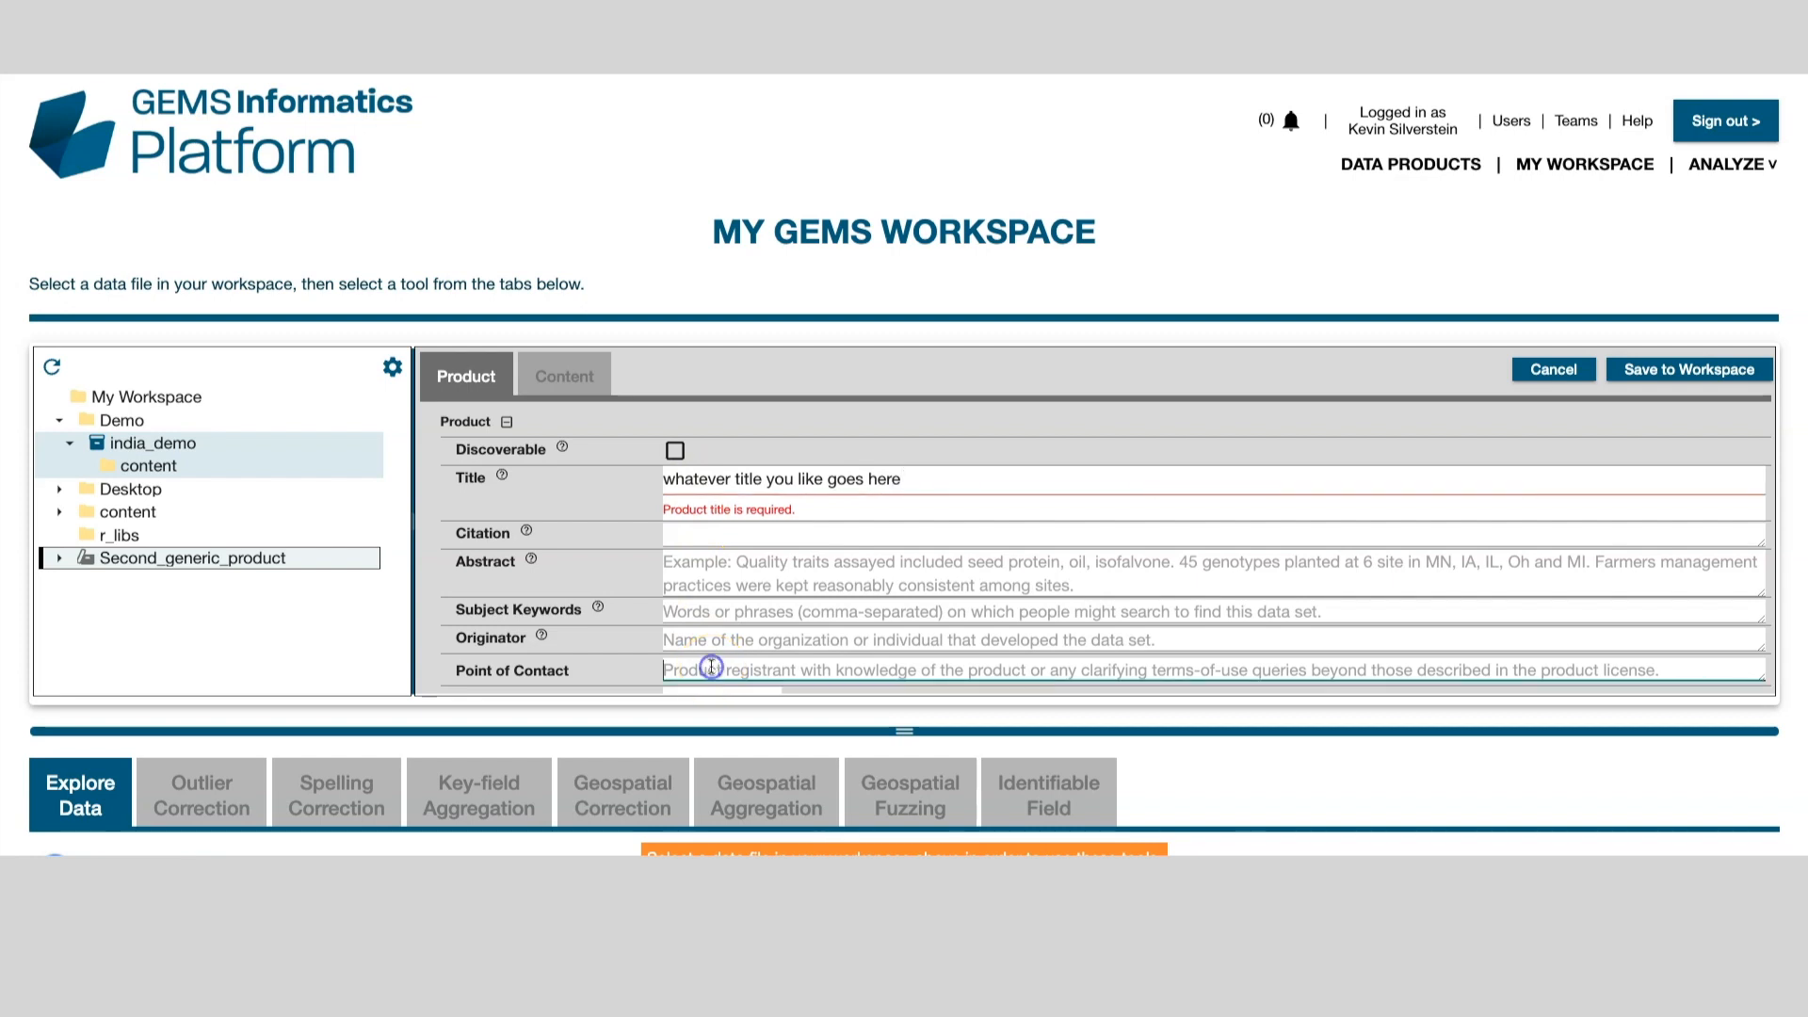
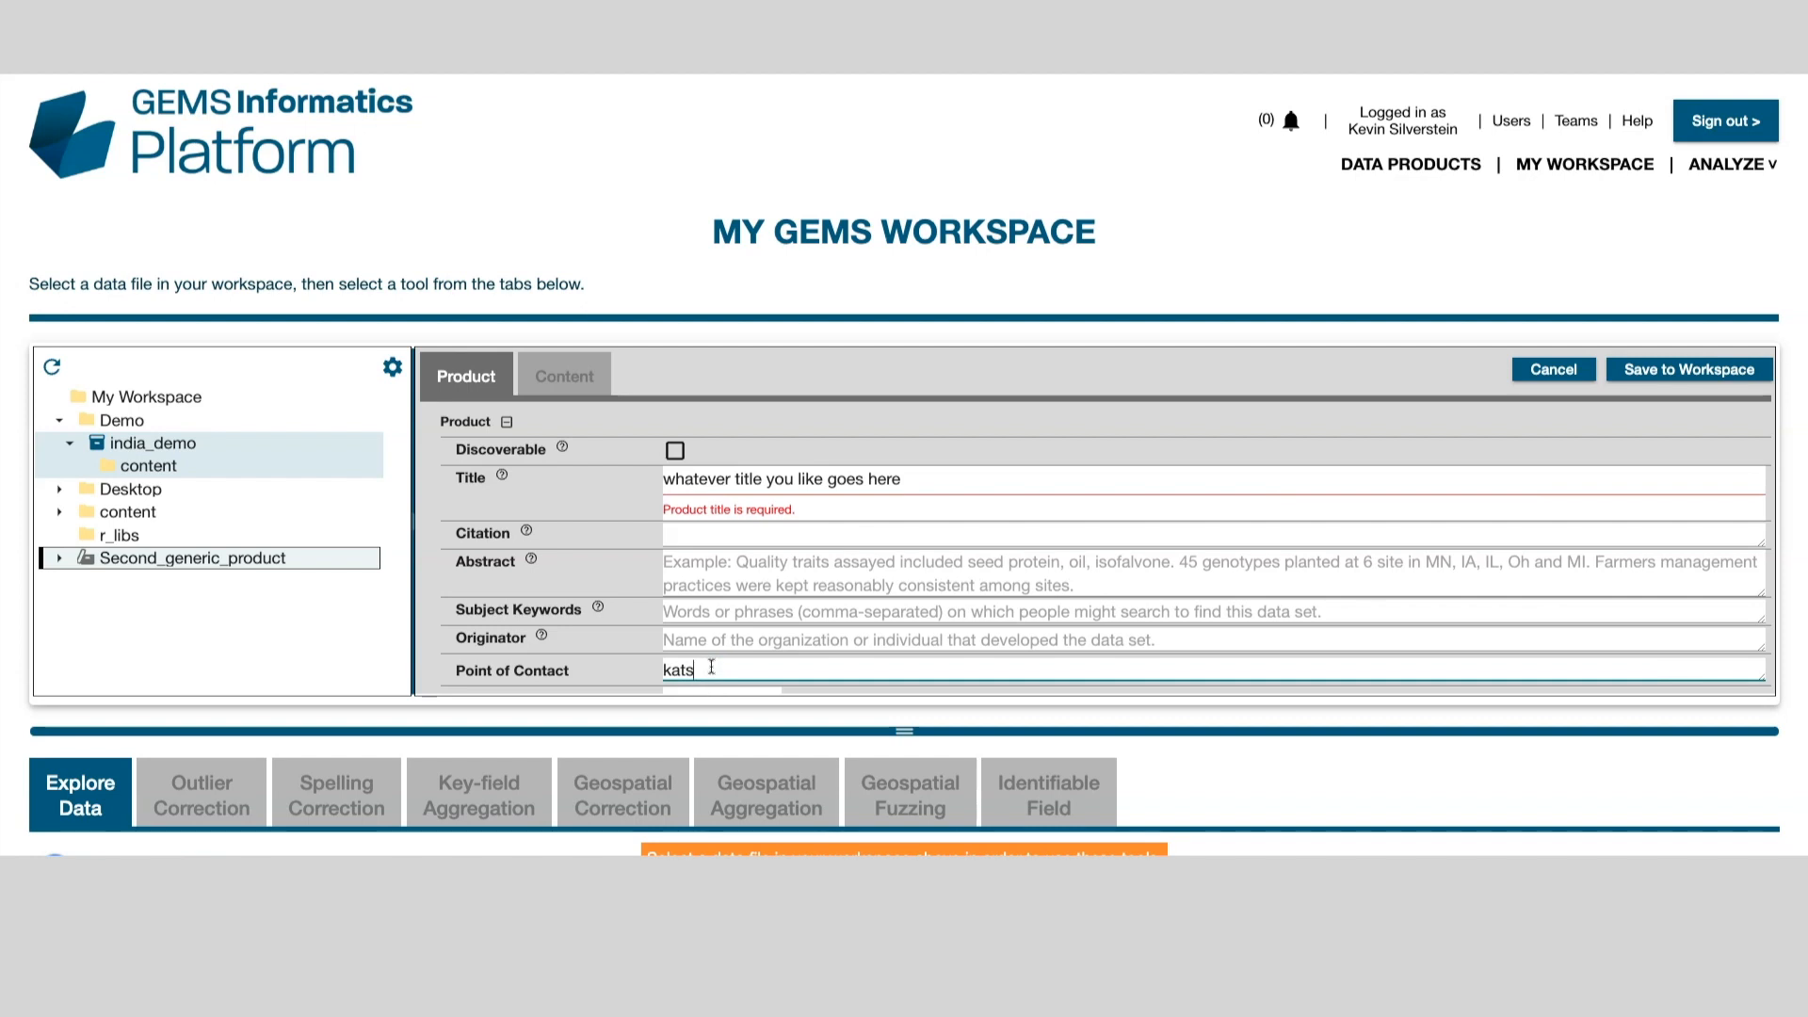
click(1698, 373)
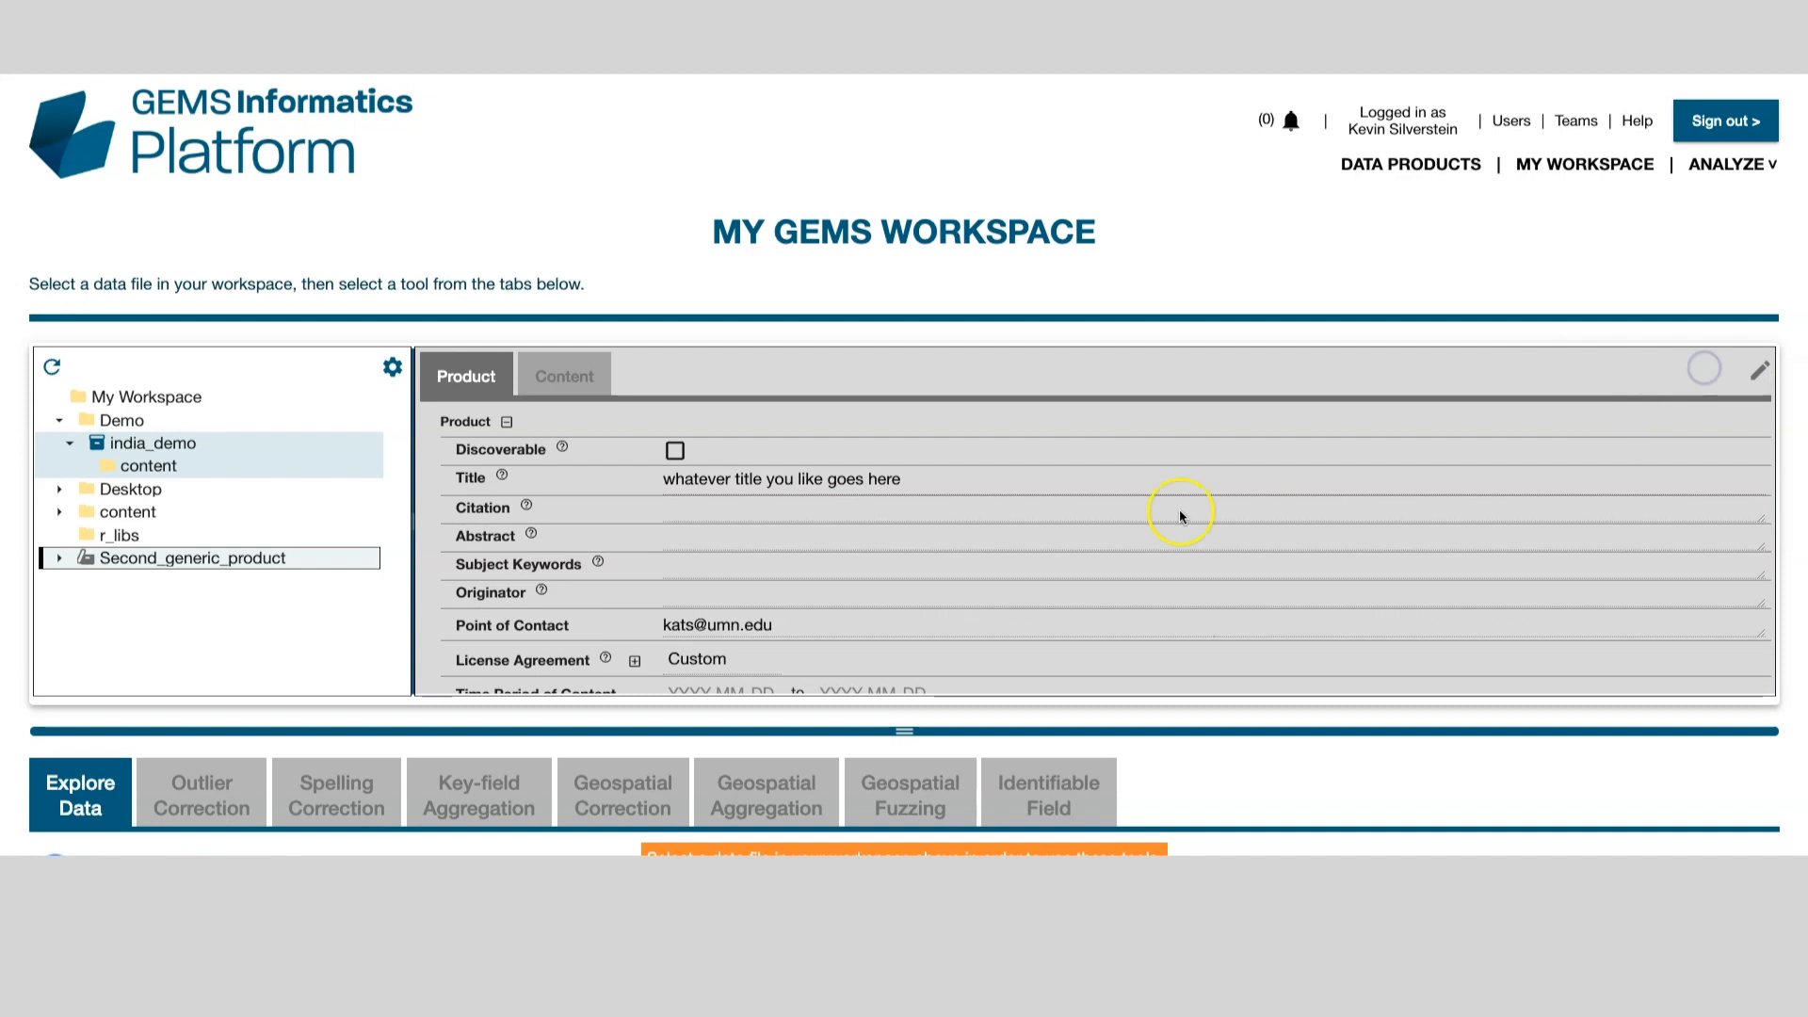
click(565, 373)
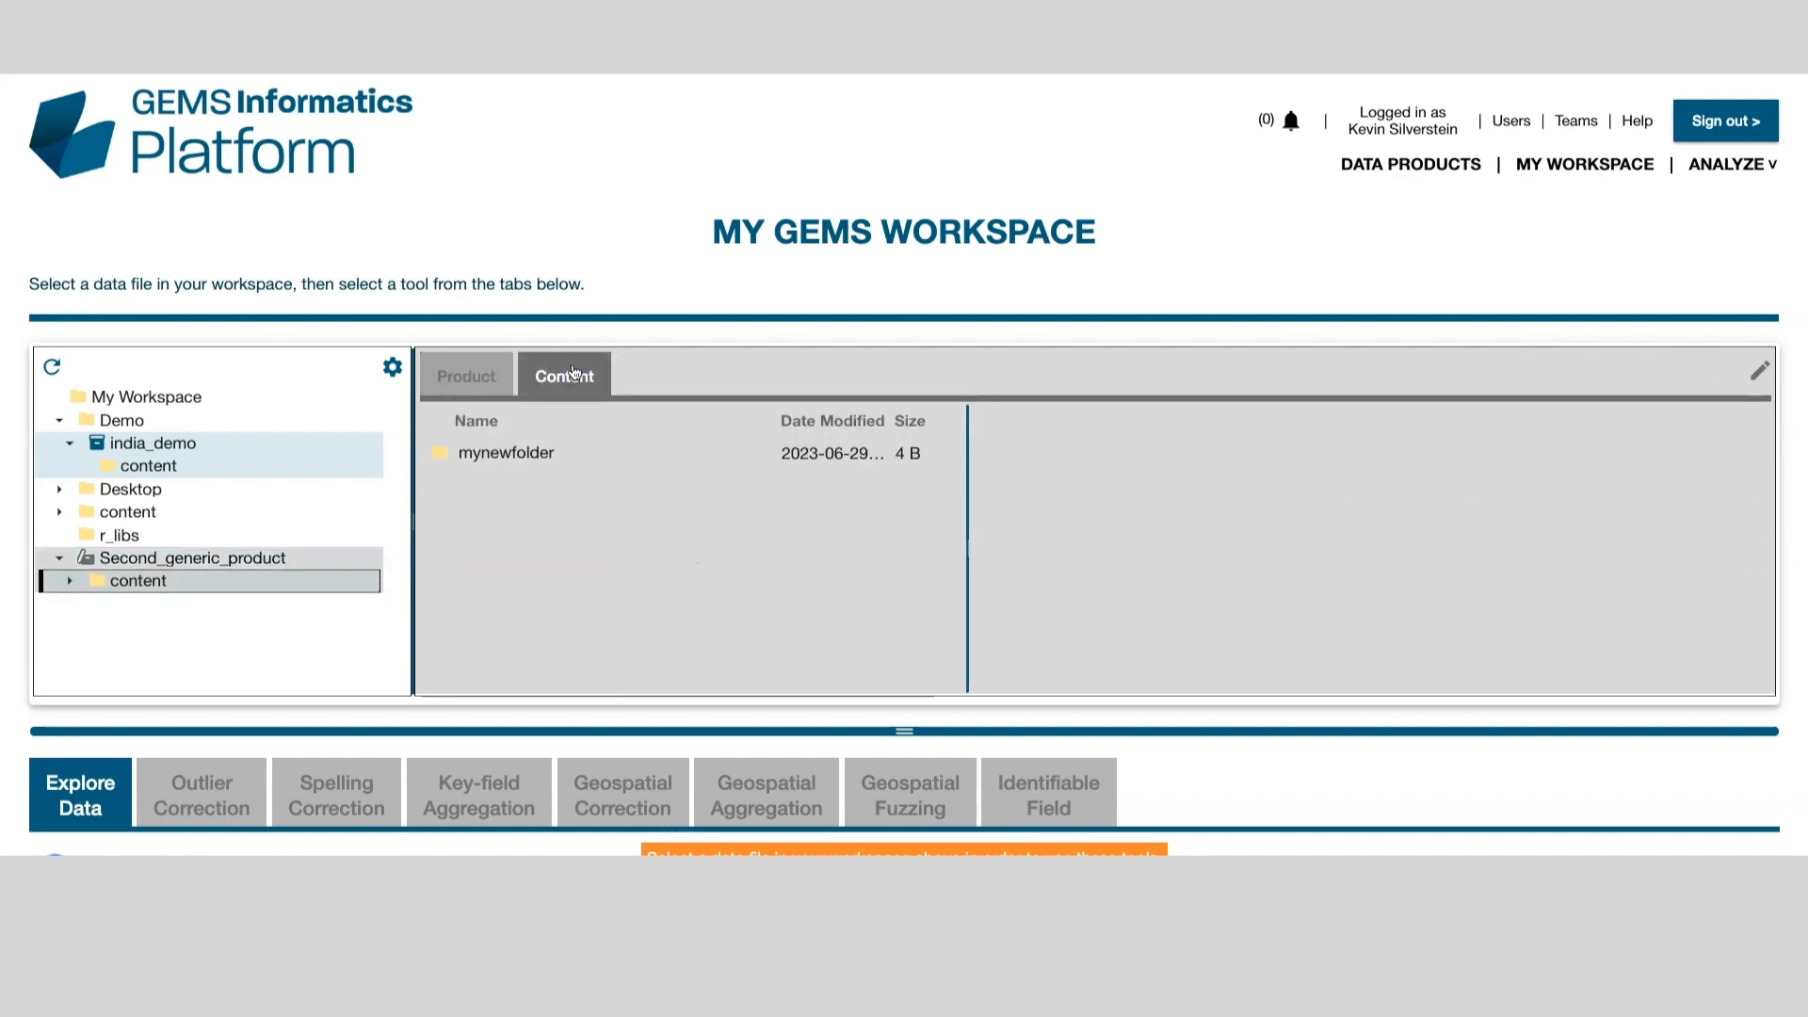
Step: Open mynewfolder and select india_demo_corr.csv to preview its metadata
click(440, 454)
double_click(440, 454)
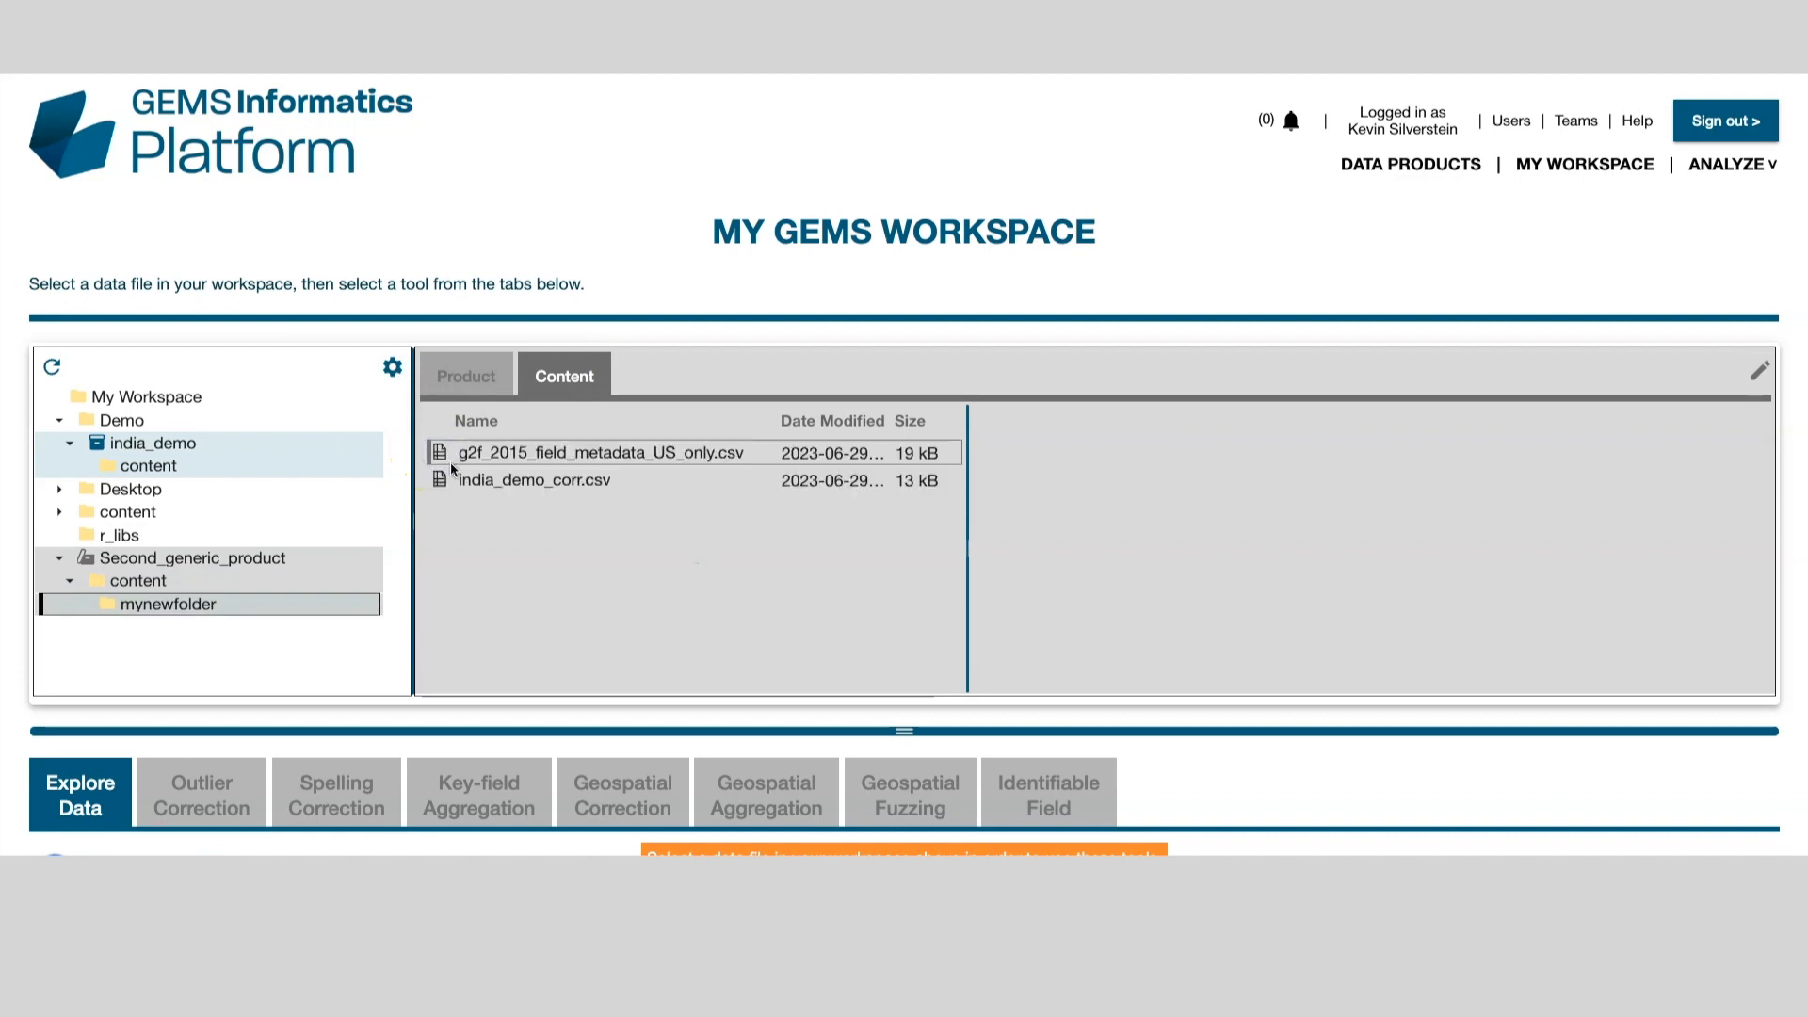
click(506, 456)
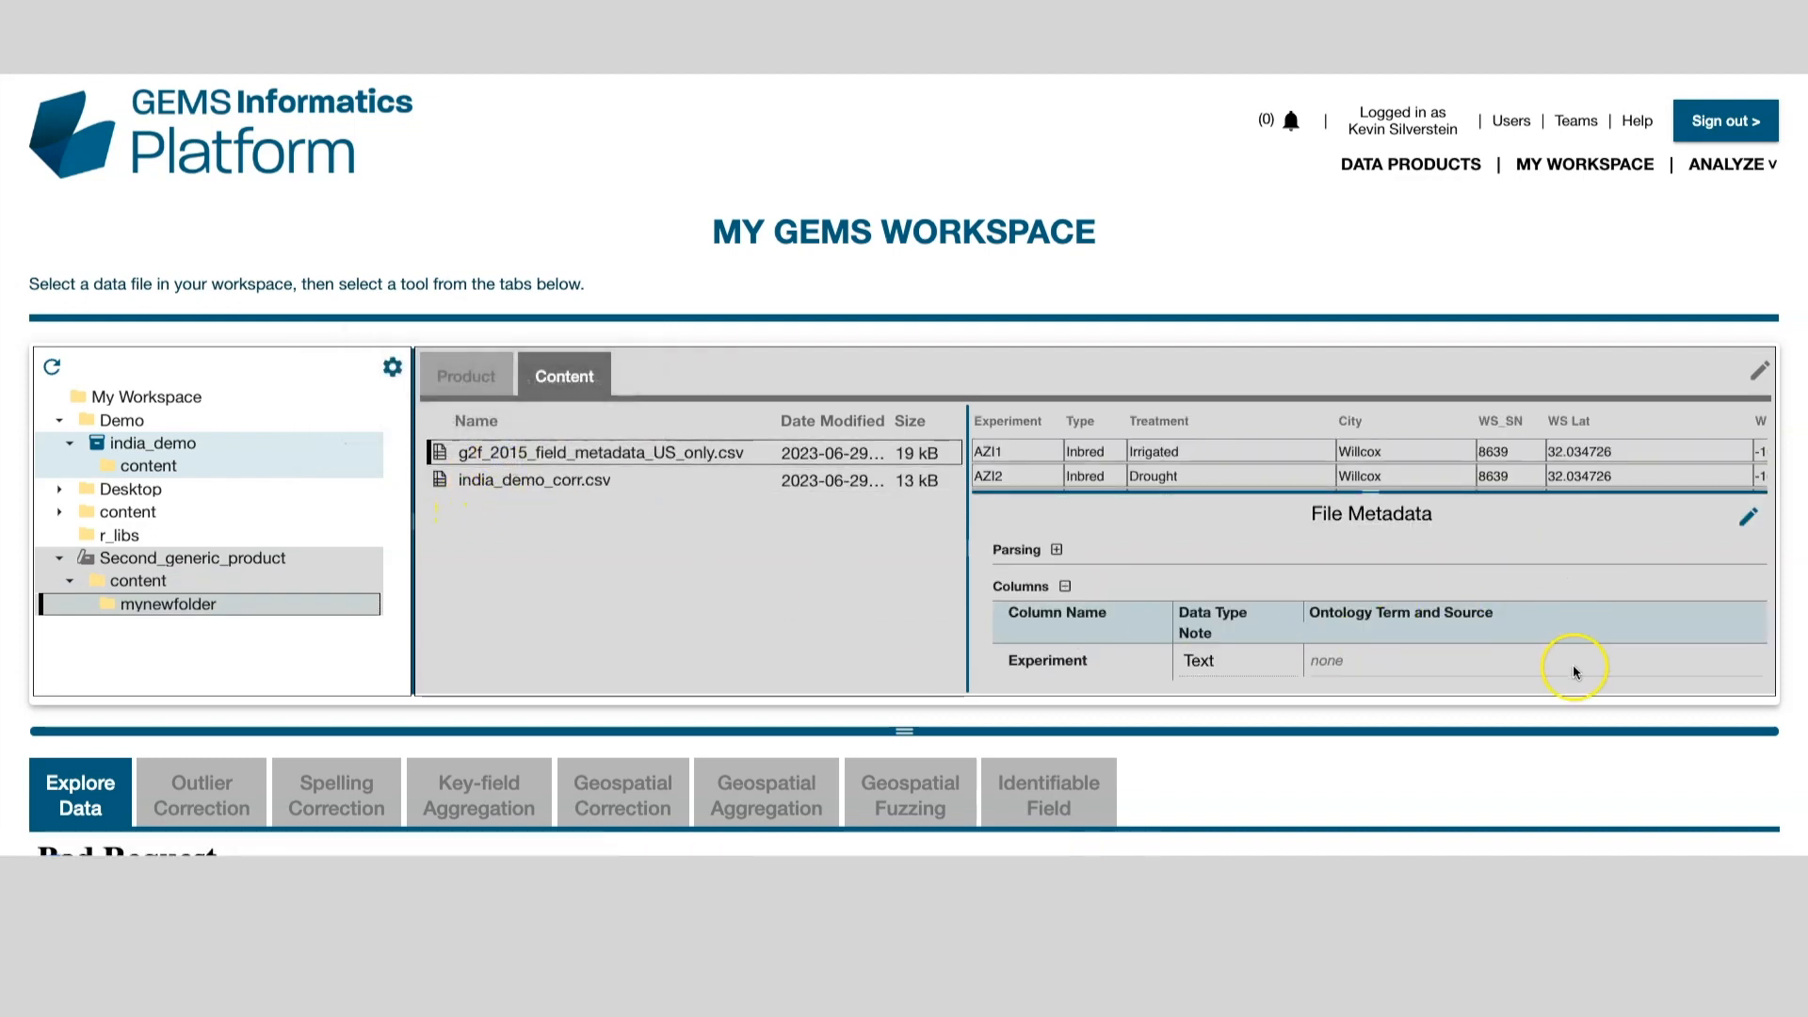
click(541, 492)
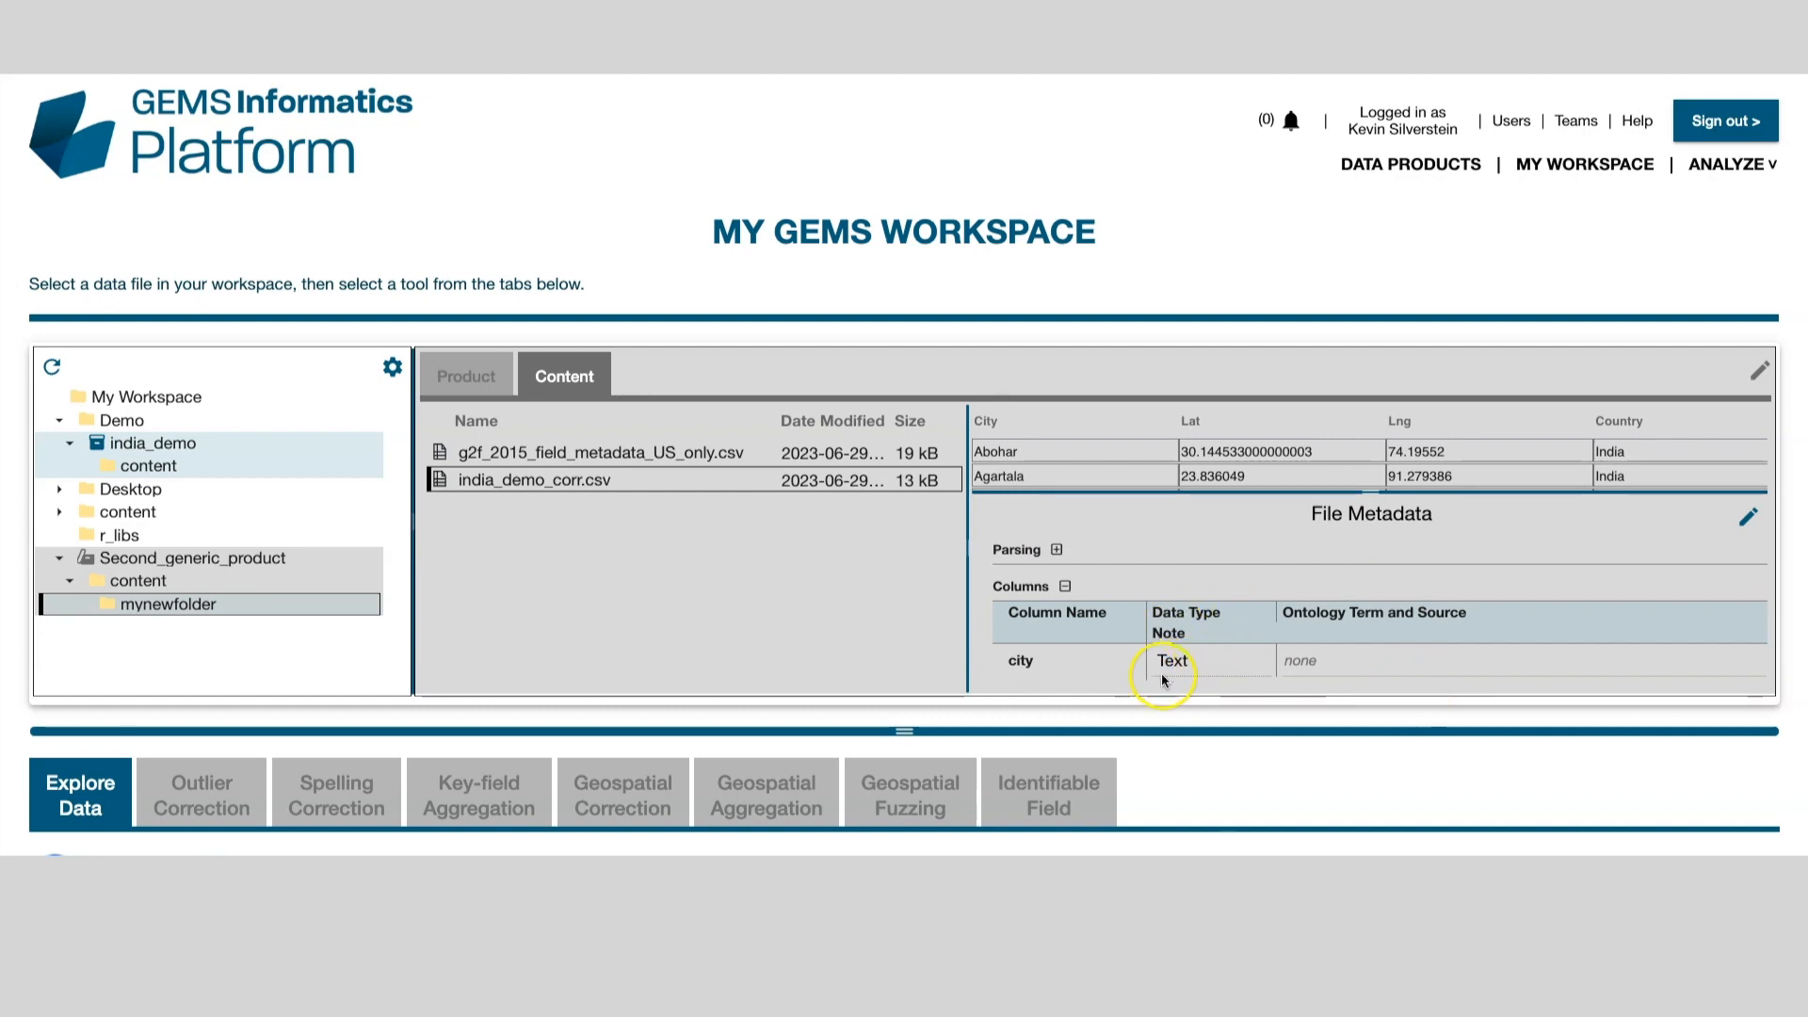
Step: Add a 'Note about the city' column note, save it, and return to the product metadata
click(1751, 519)
click(1224, 588)
text(Note about the ci)
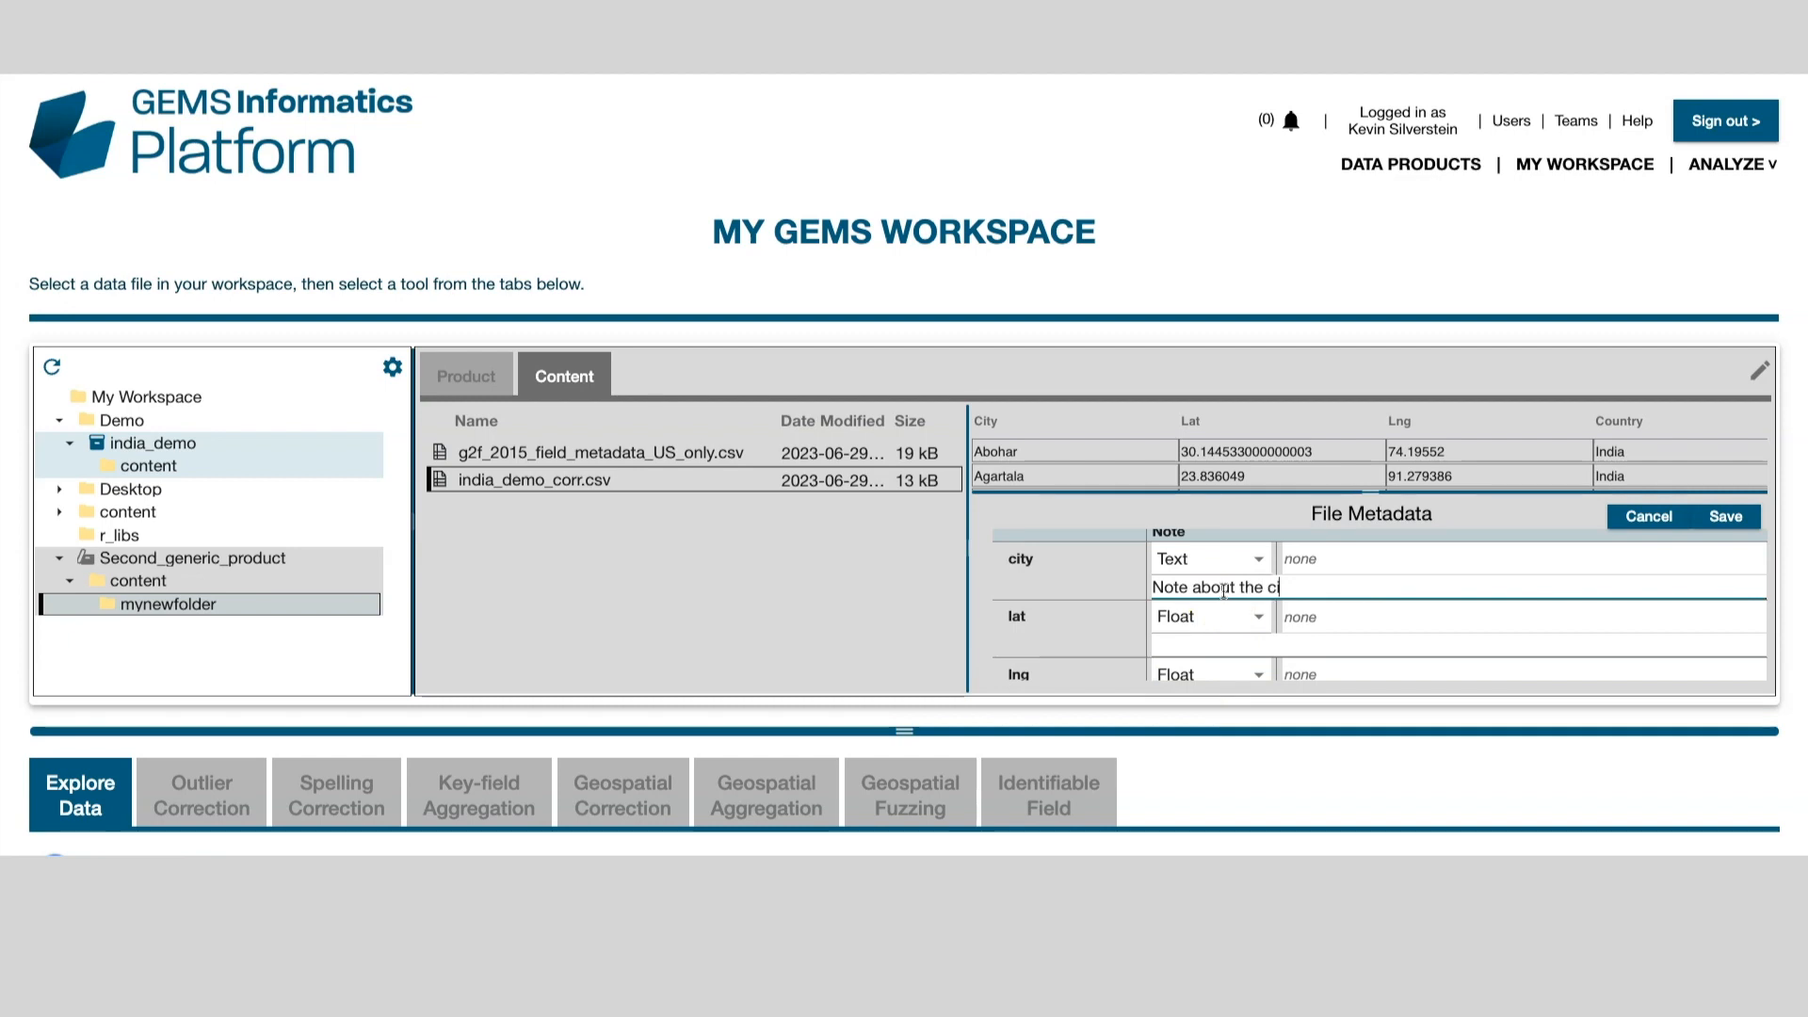
click(1726, 516)
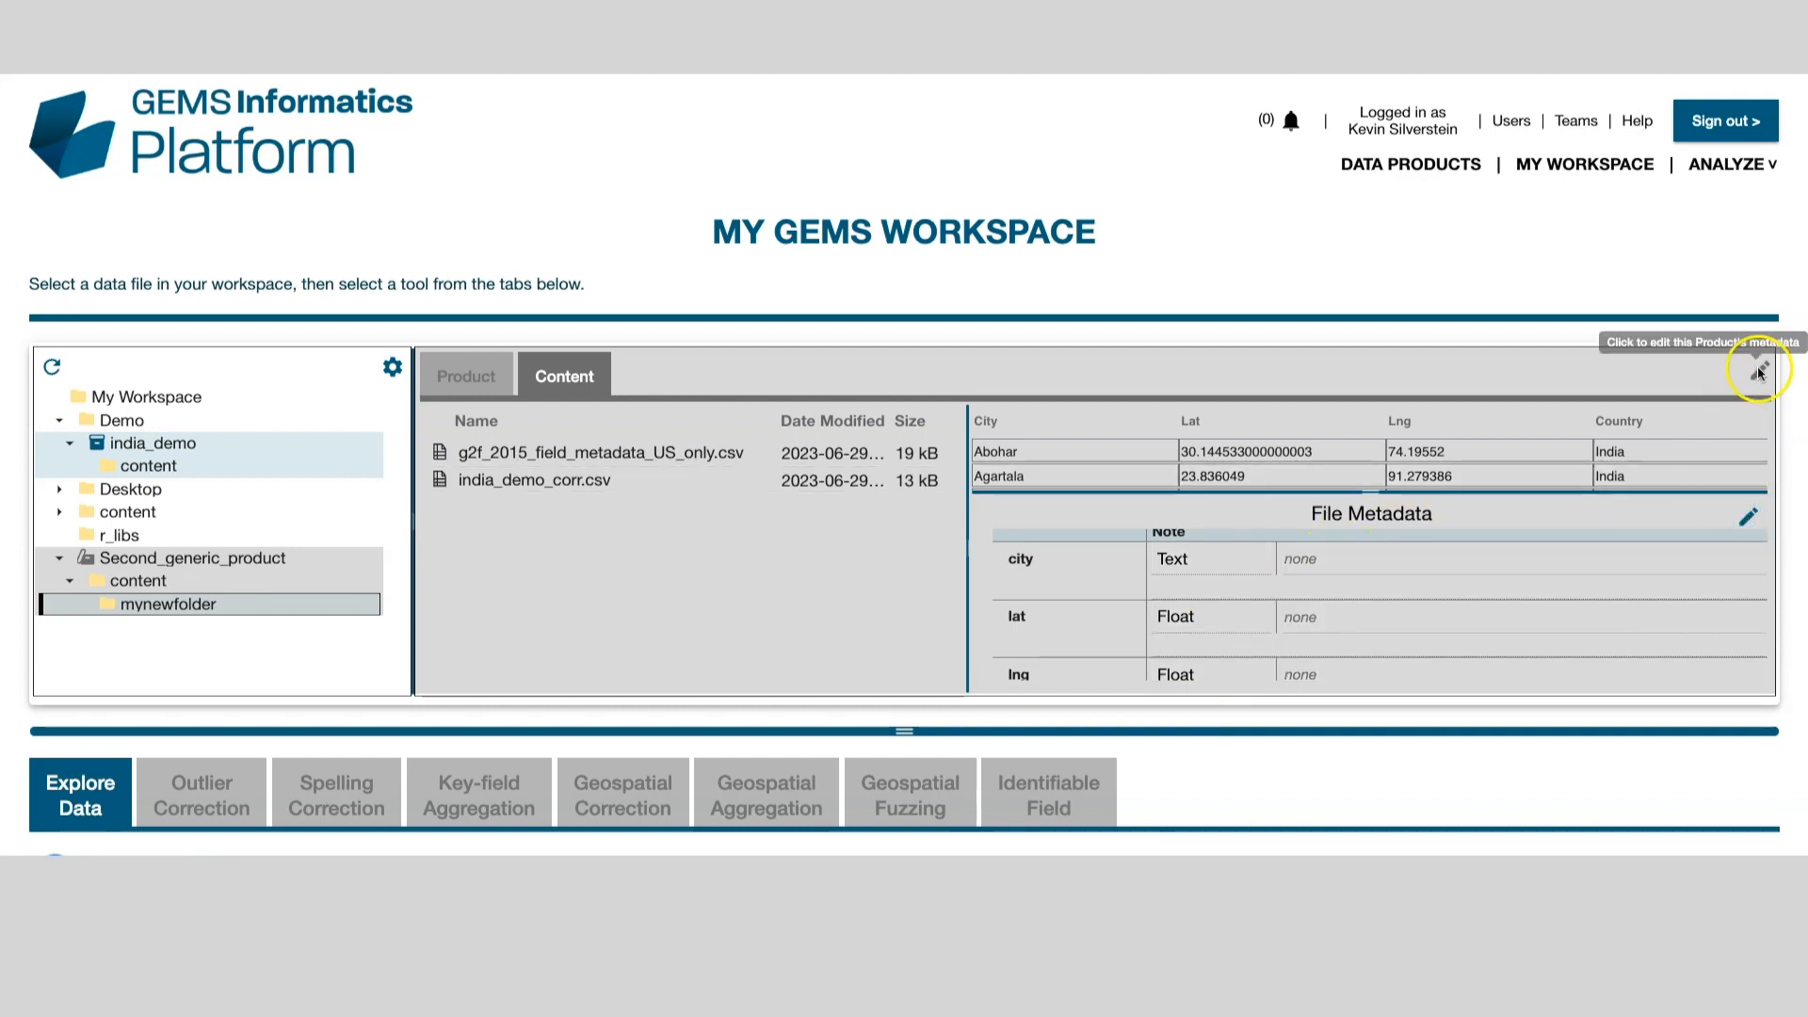
click(450, 365)
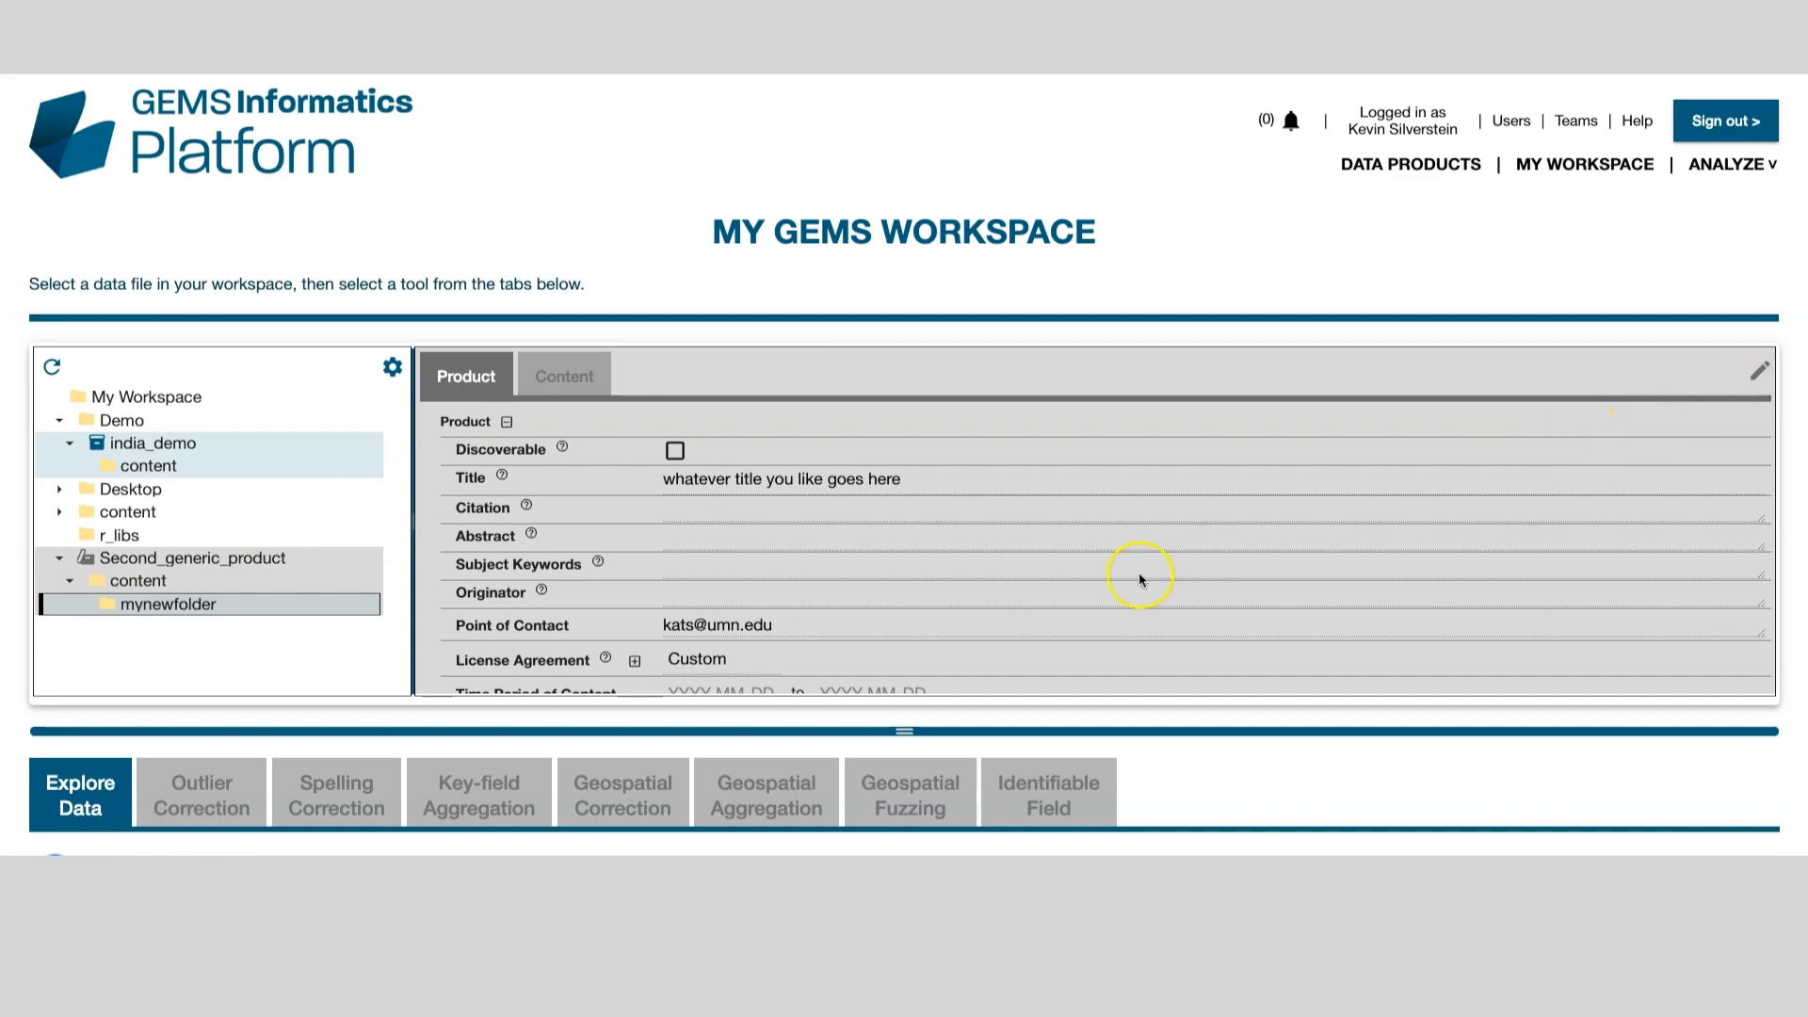
Step: Register Second_generic_product as a new product, changing the history comment to 'second item for the day'
mouse_move(85, 559)
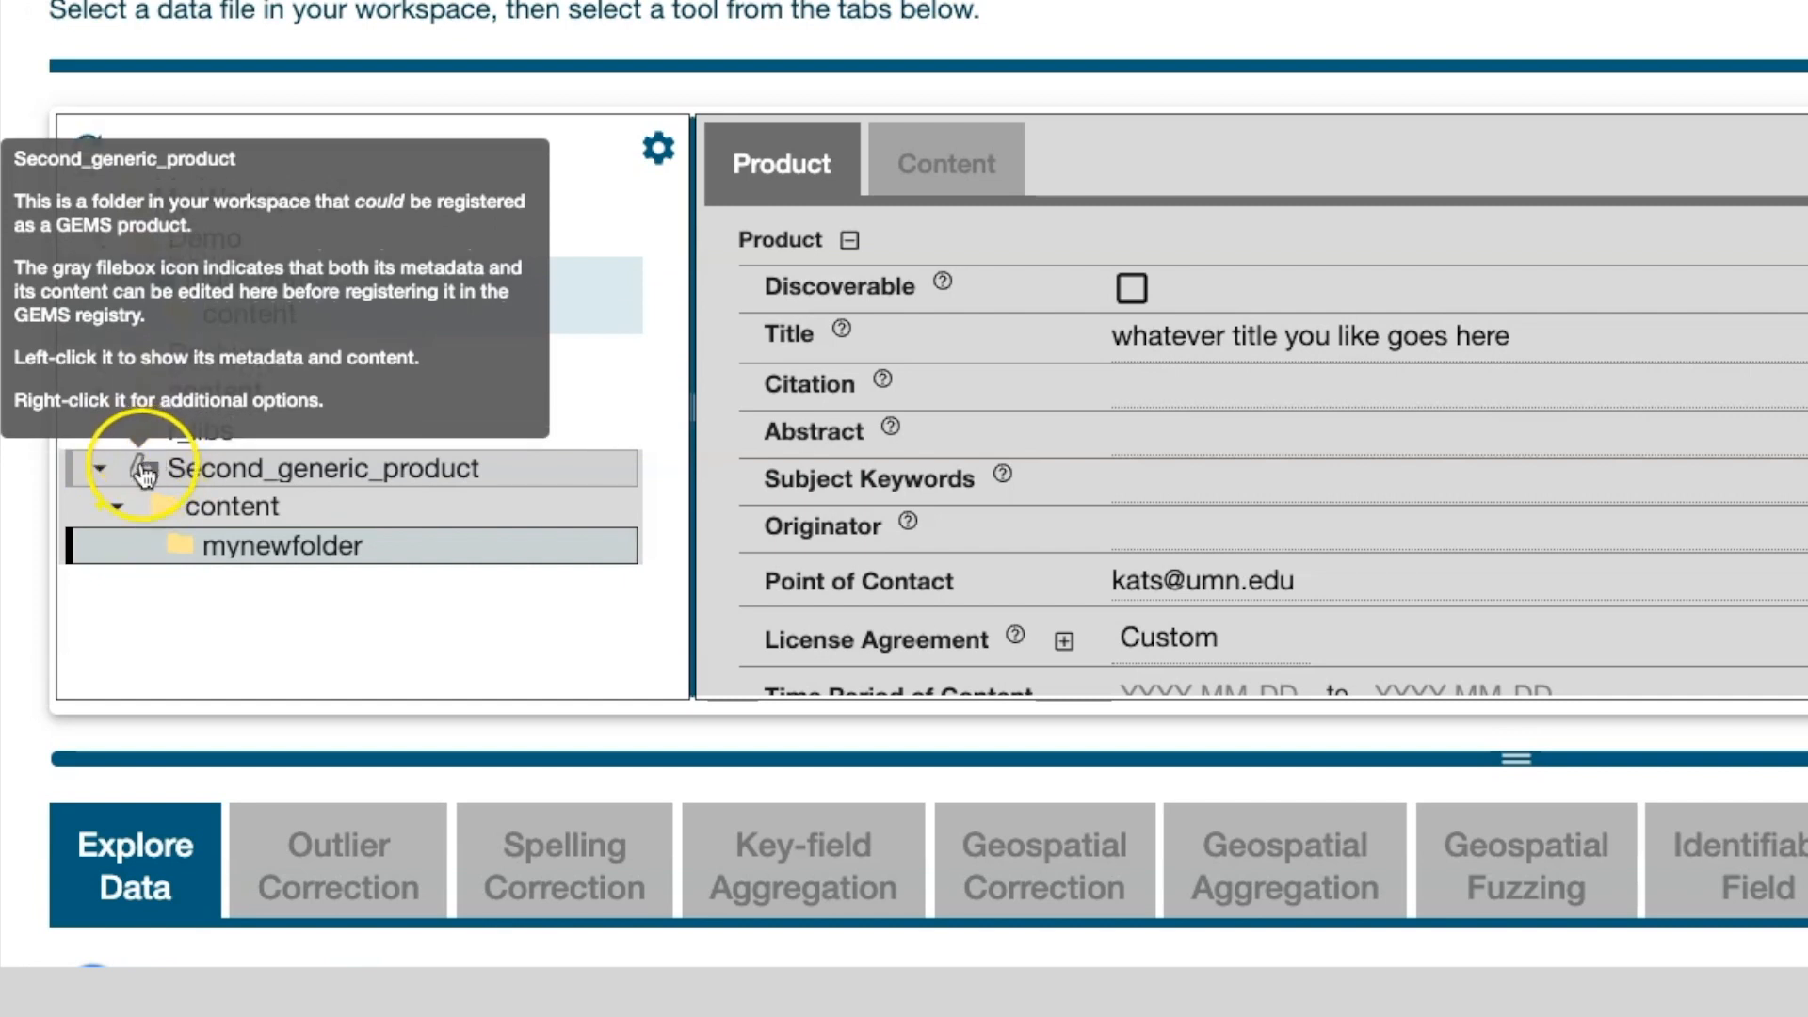
right_click(141, 461)
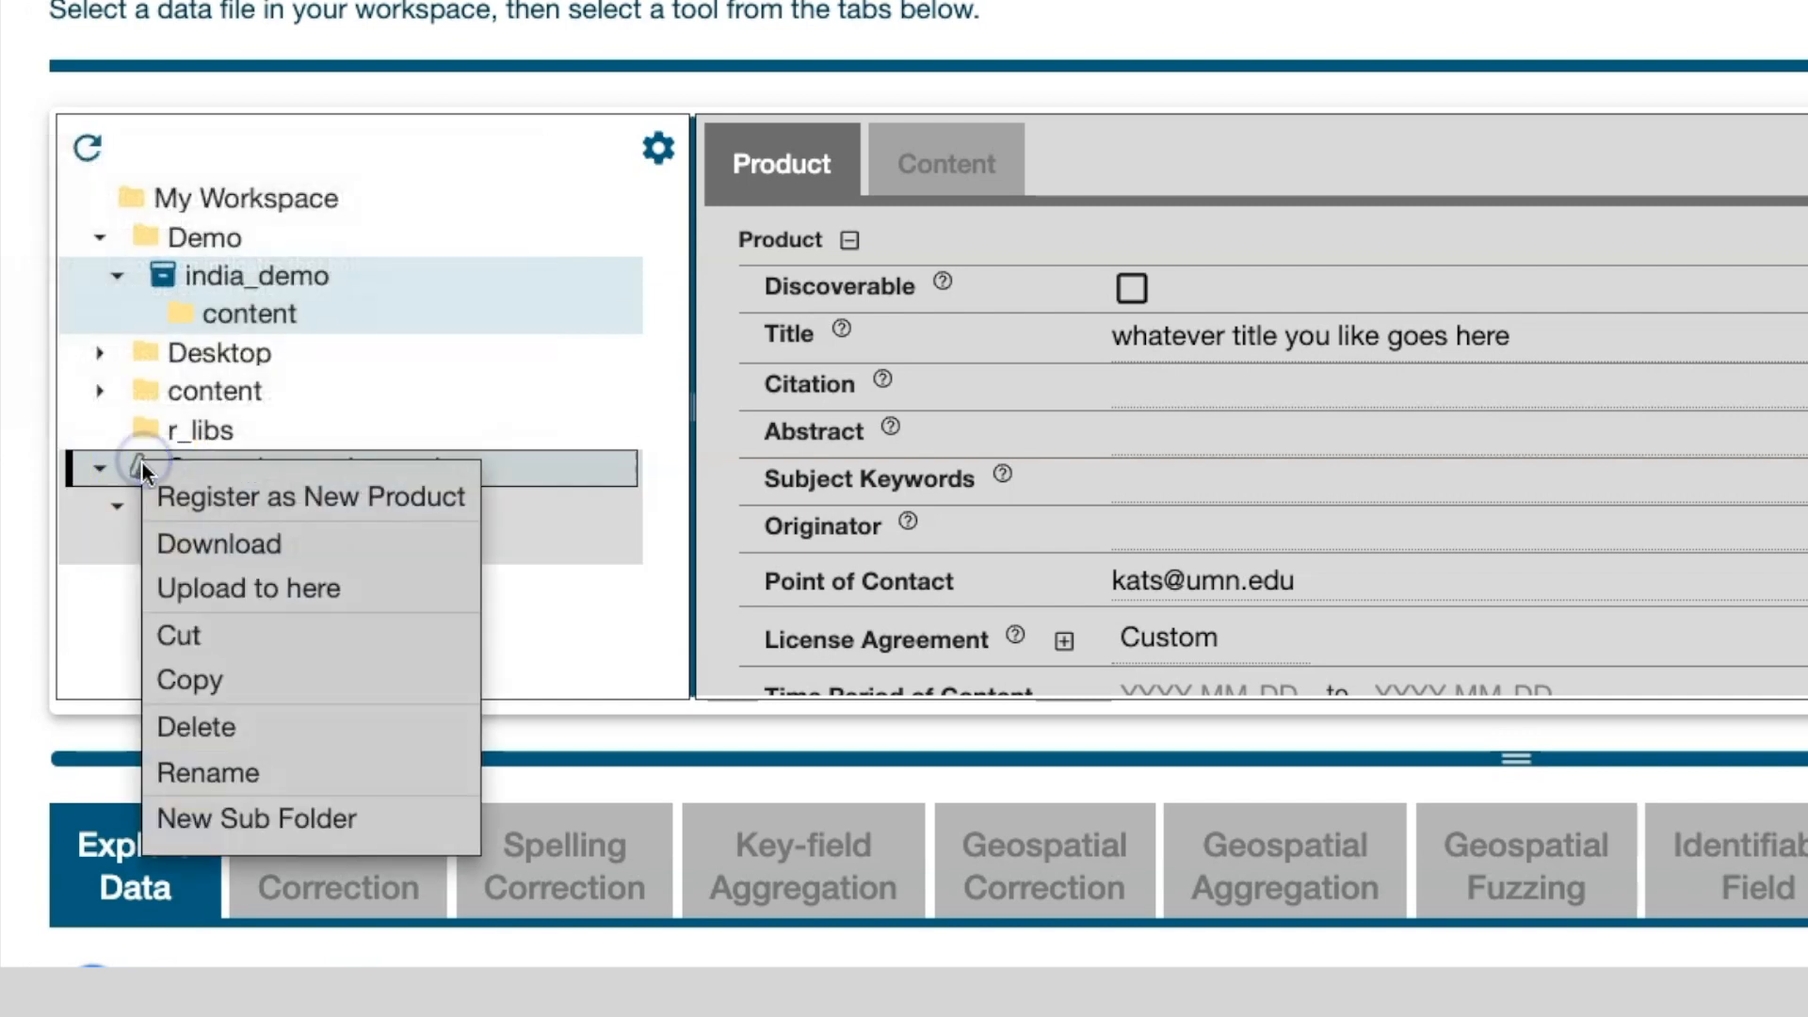
click(201, 499)
double_click(450, 509)
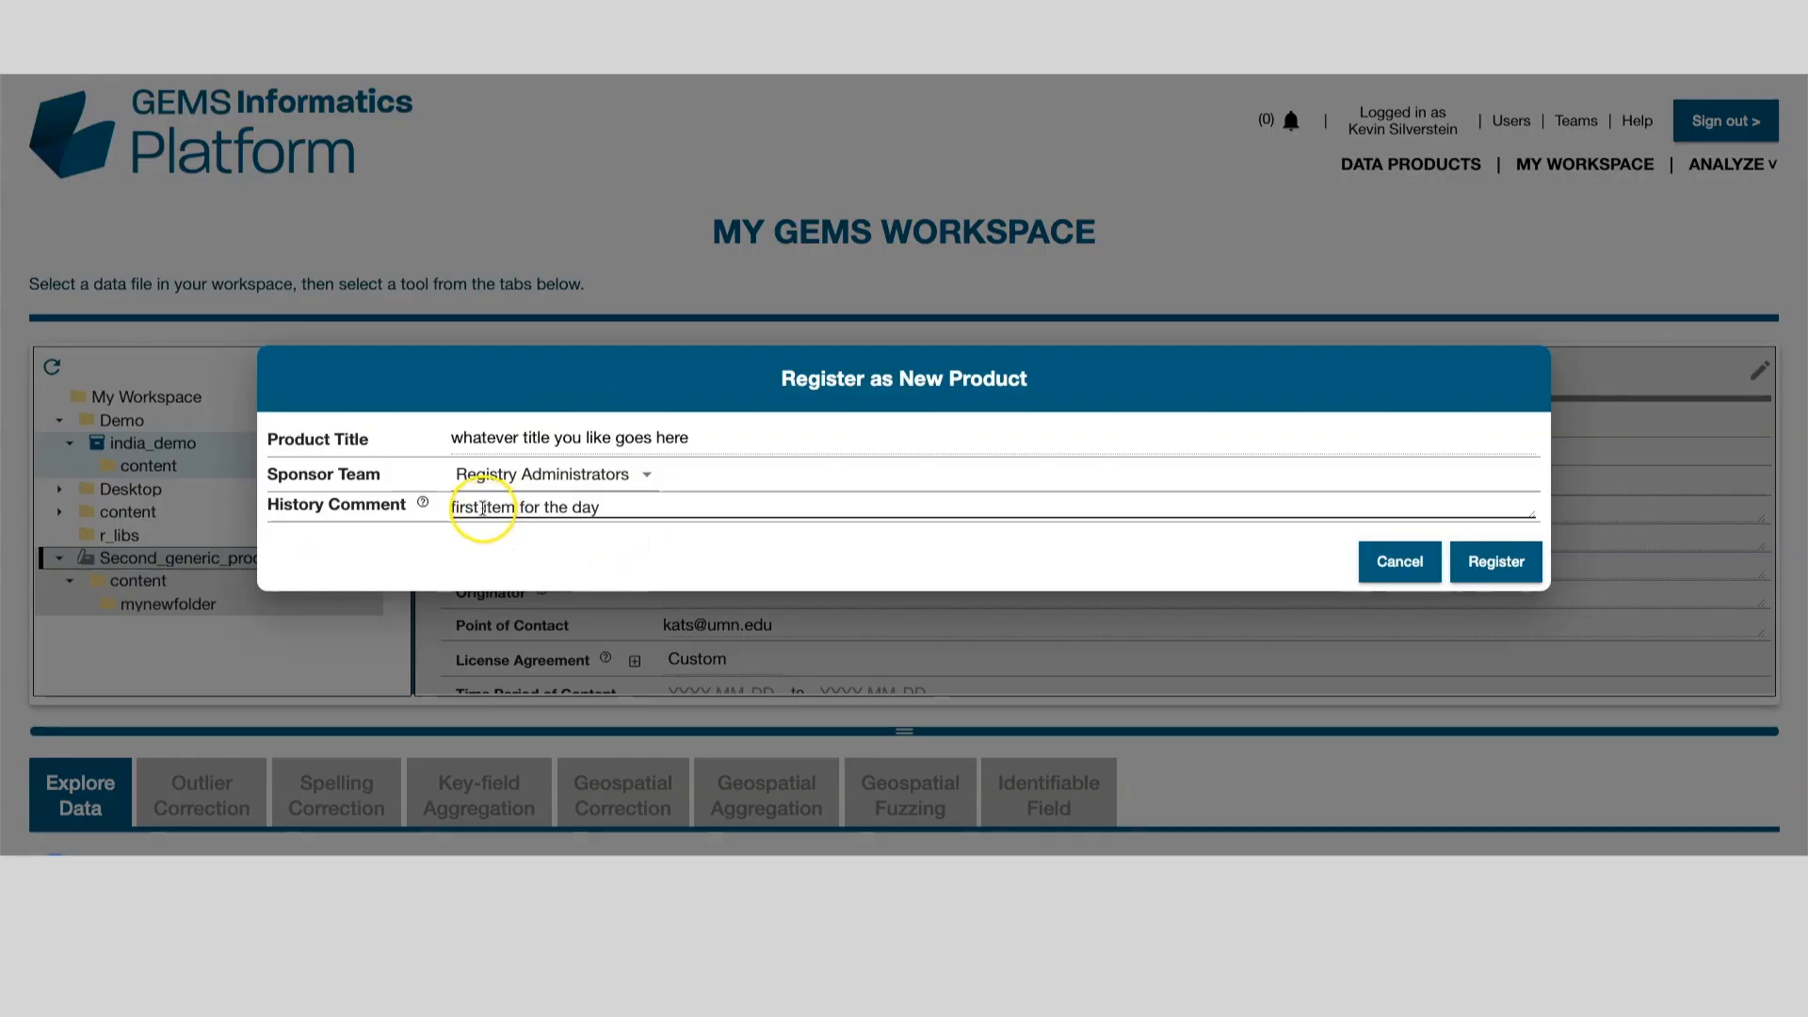
text(second item for the day)
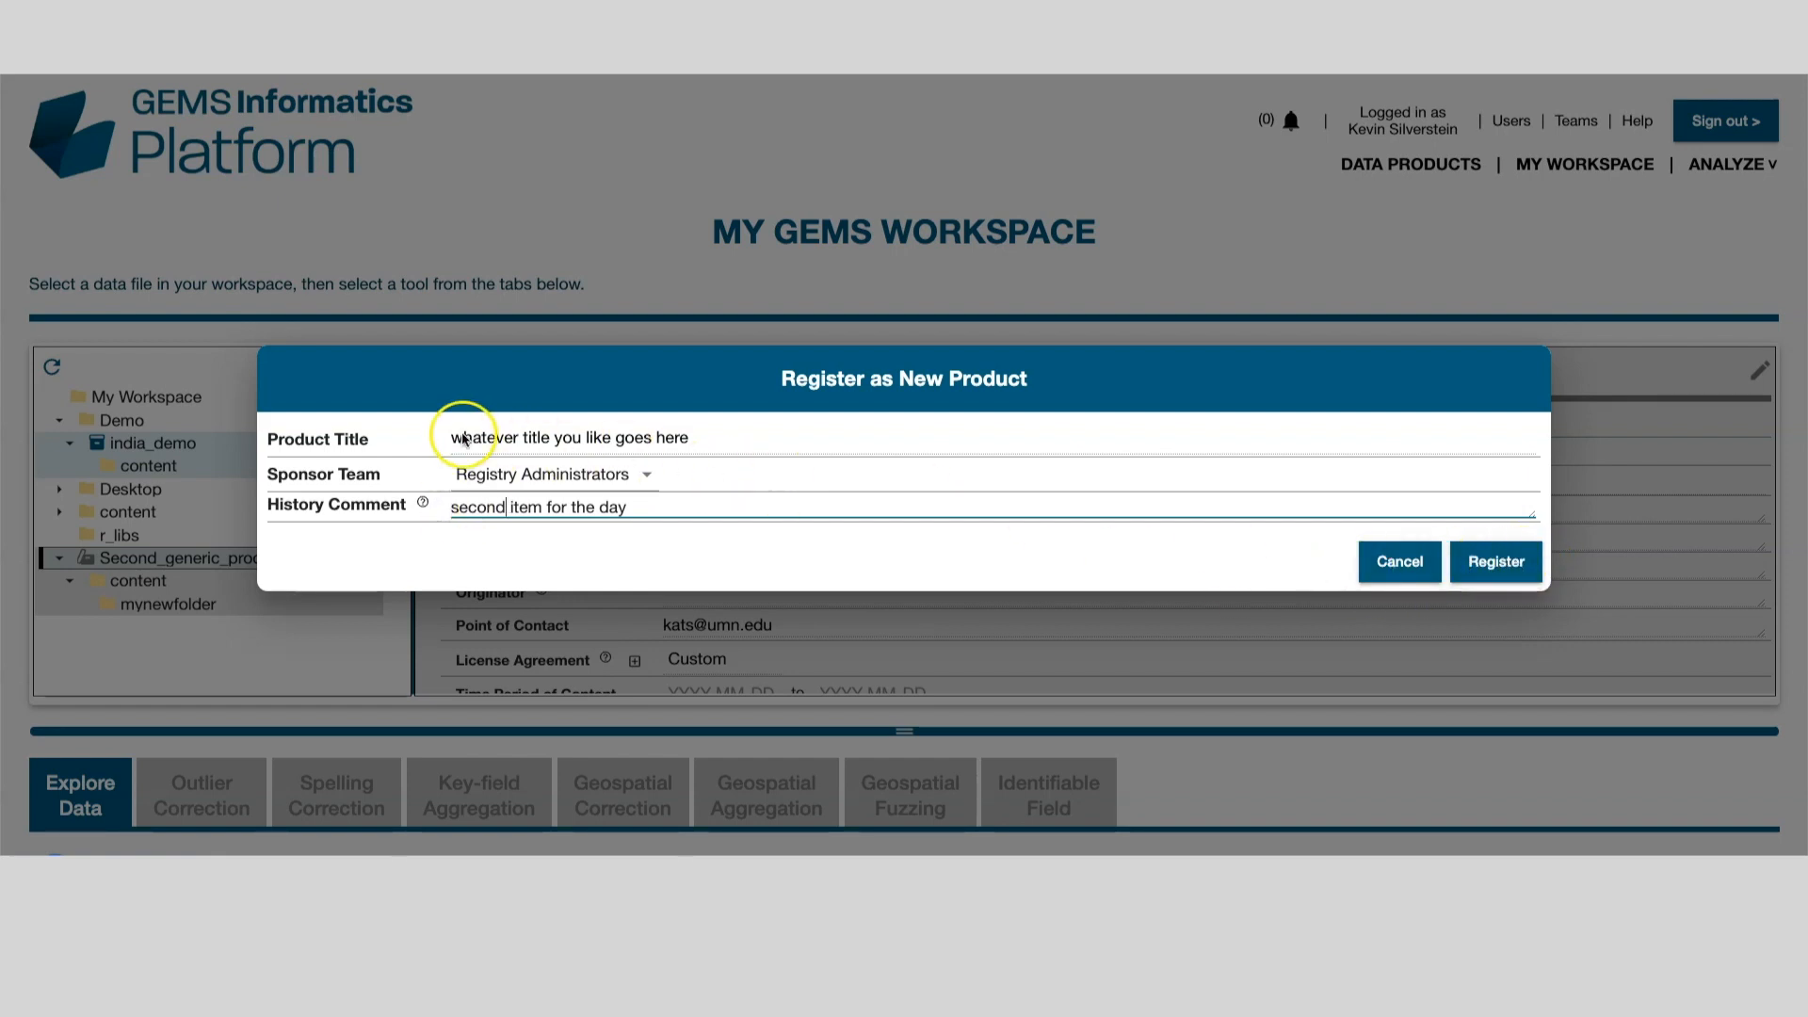
click(1497, 563)
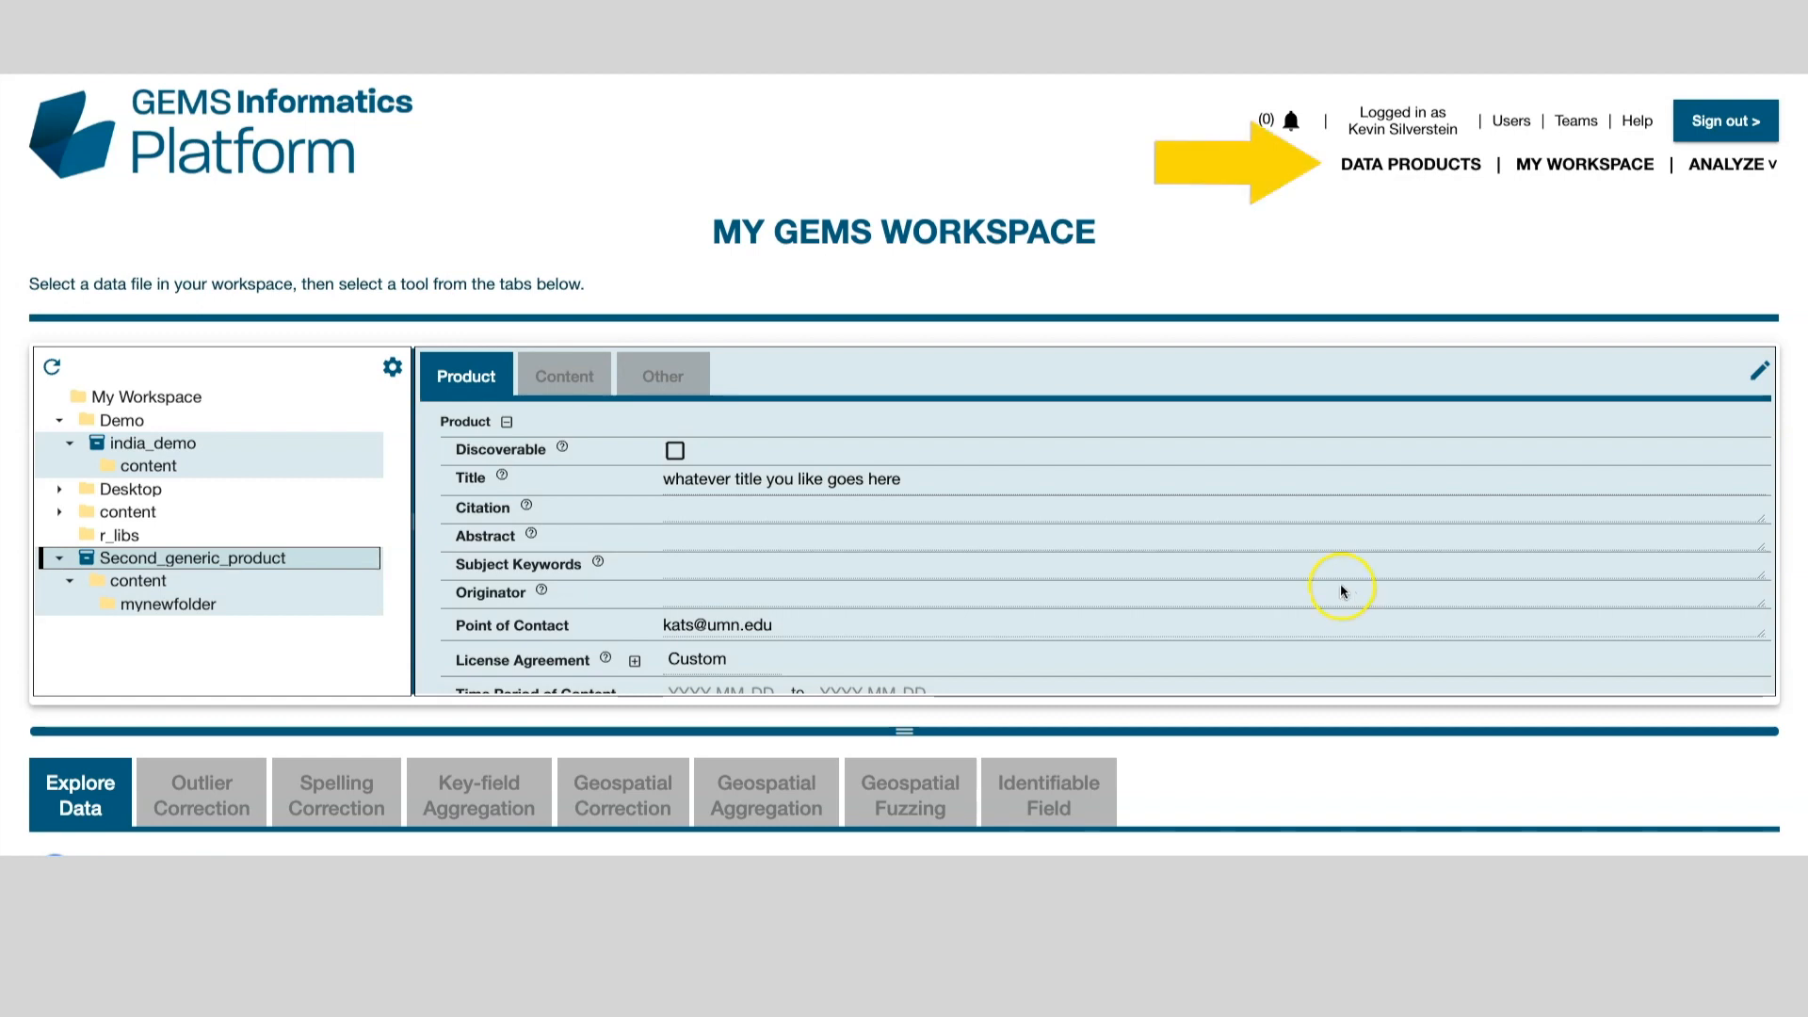
Step: Filter Accessible Data Products by title 'whatever title' and expand the new product's row
click(1414, 167)
click(316, 455)
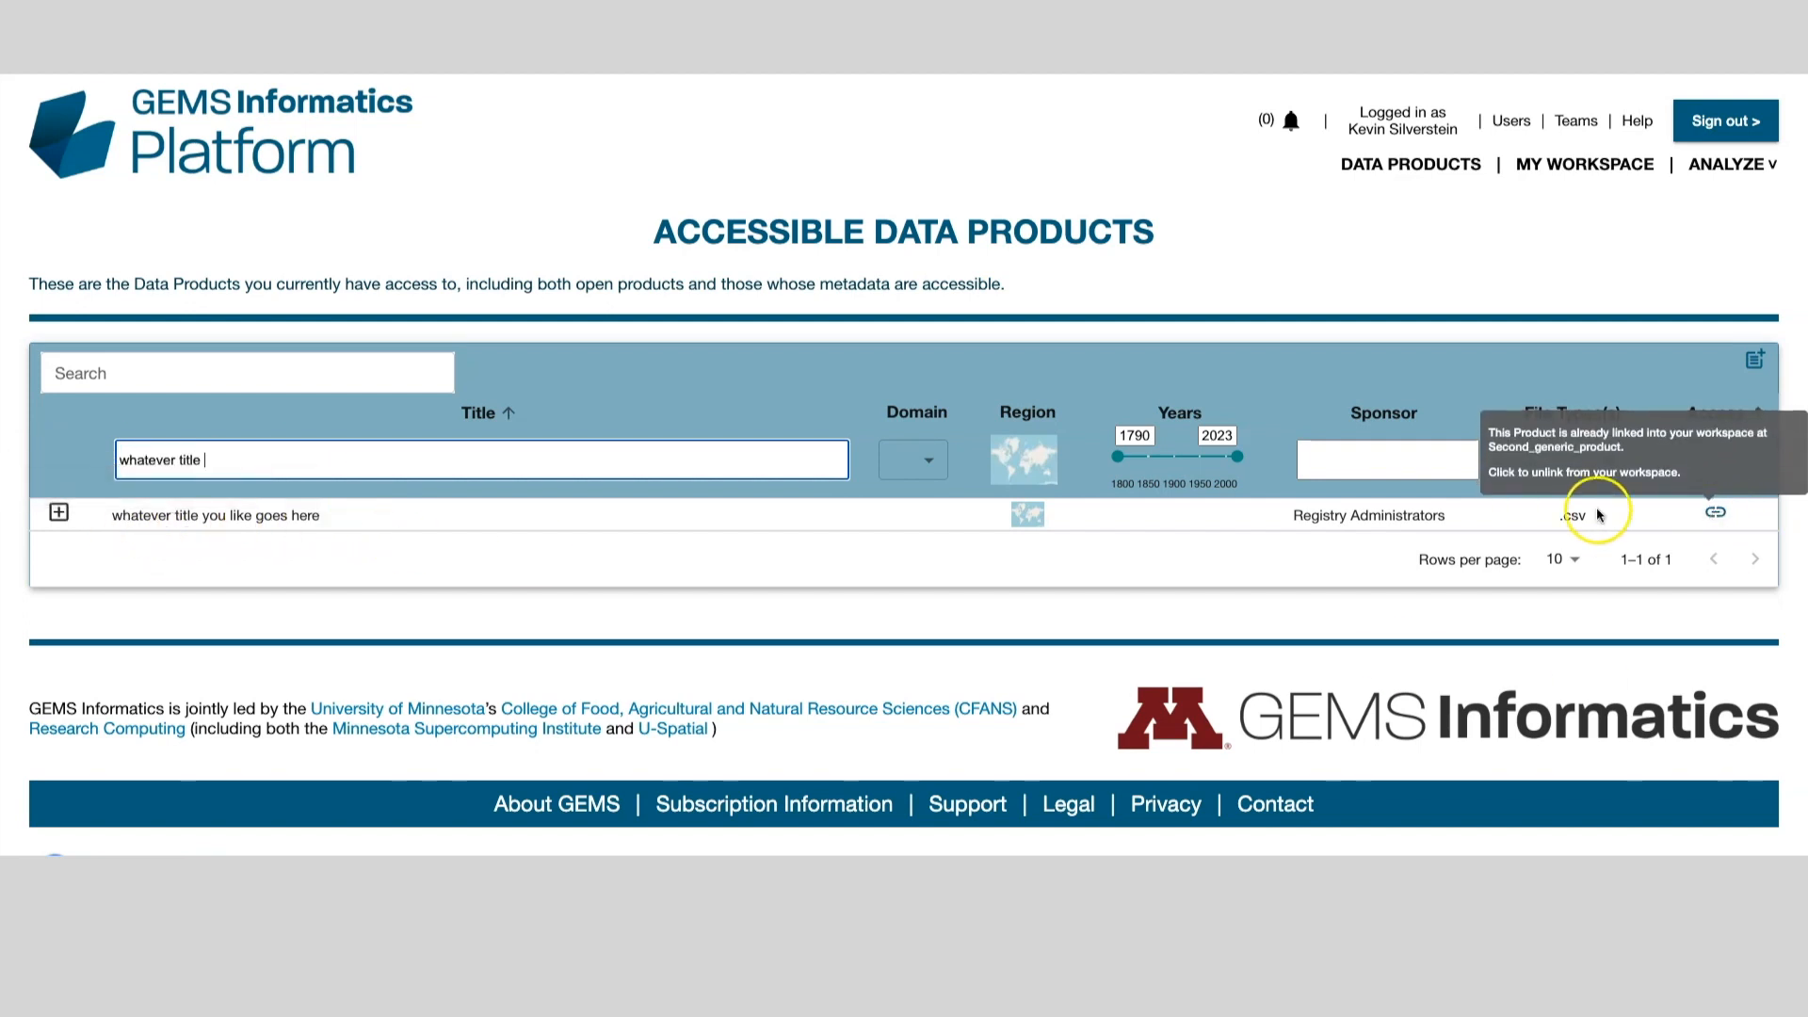
click(59, 512)
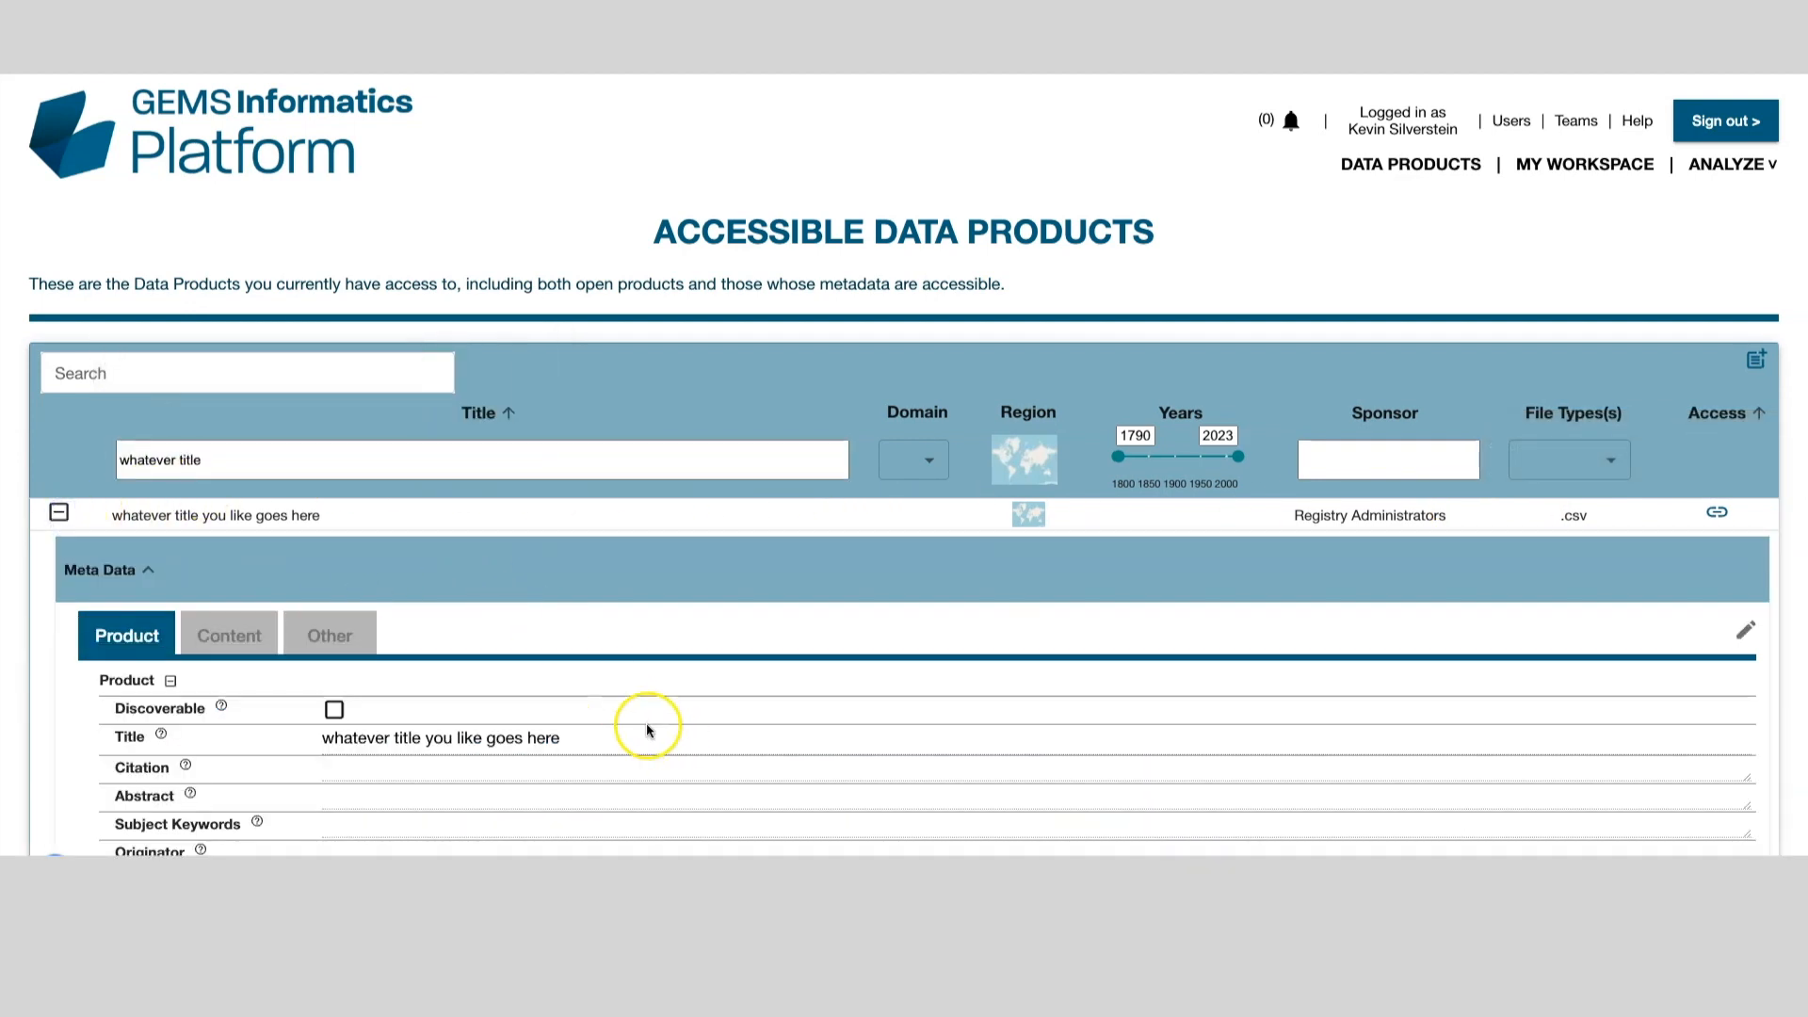
Step: Check the product's Authorized Teams (none) and show its one Authorized User
scroll(644, 725, down, 5)
scroll(778, 597, down, 5)
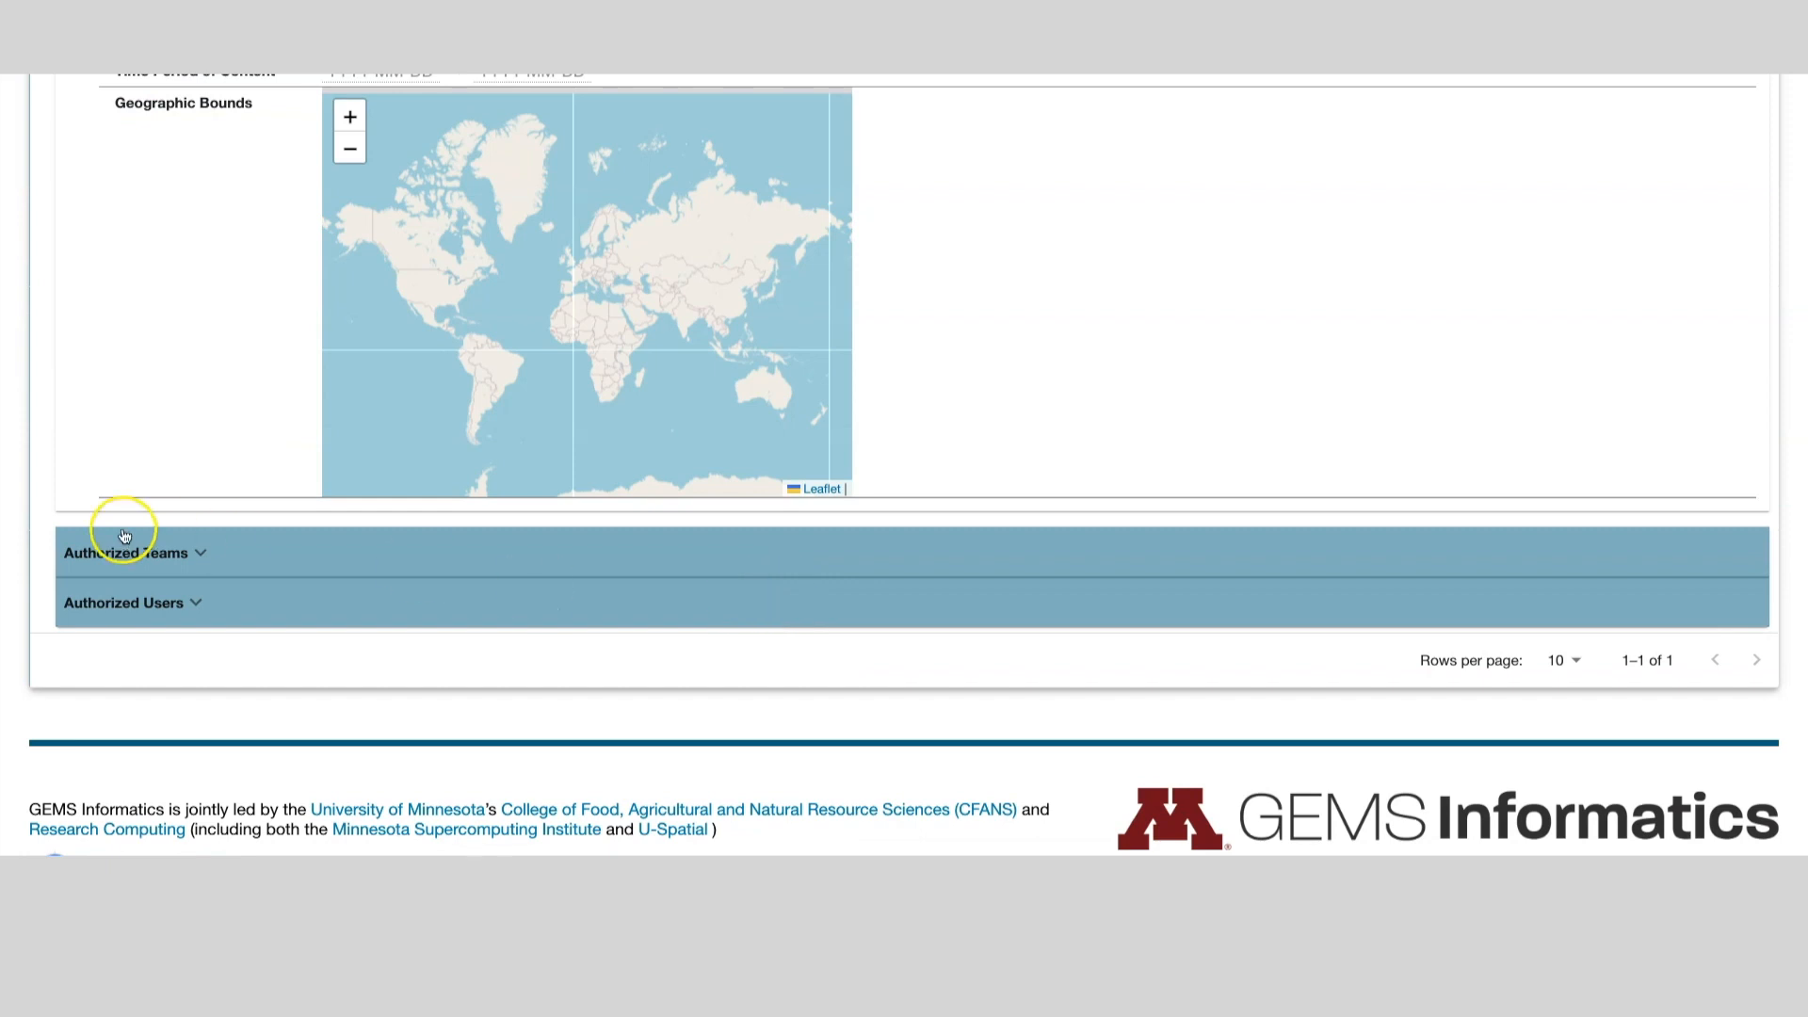
click(202, 554)
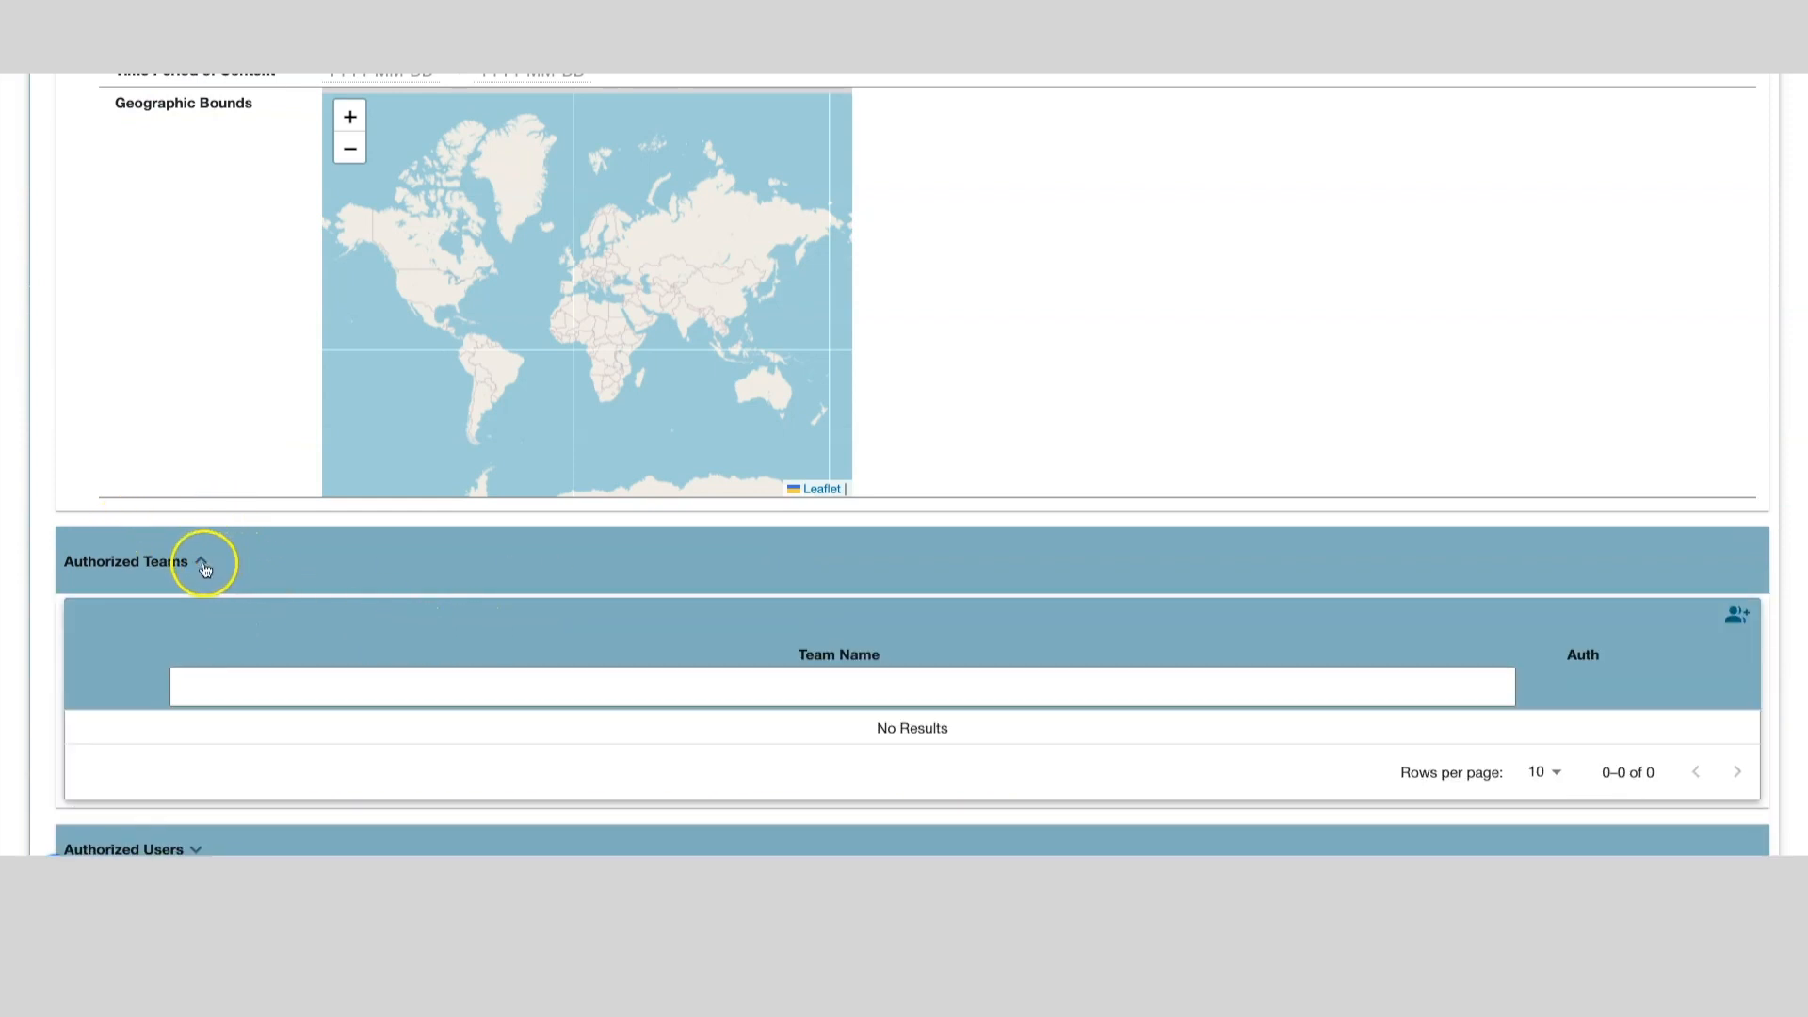
click(202, 562)
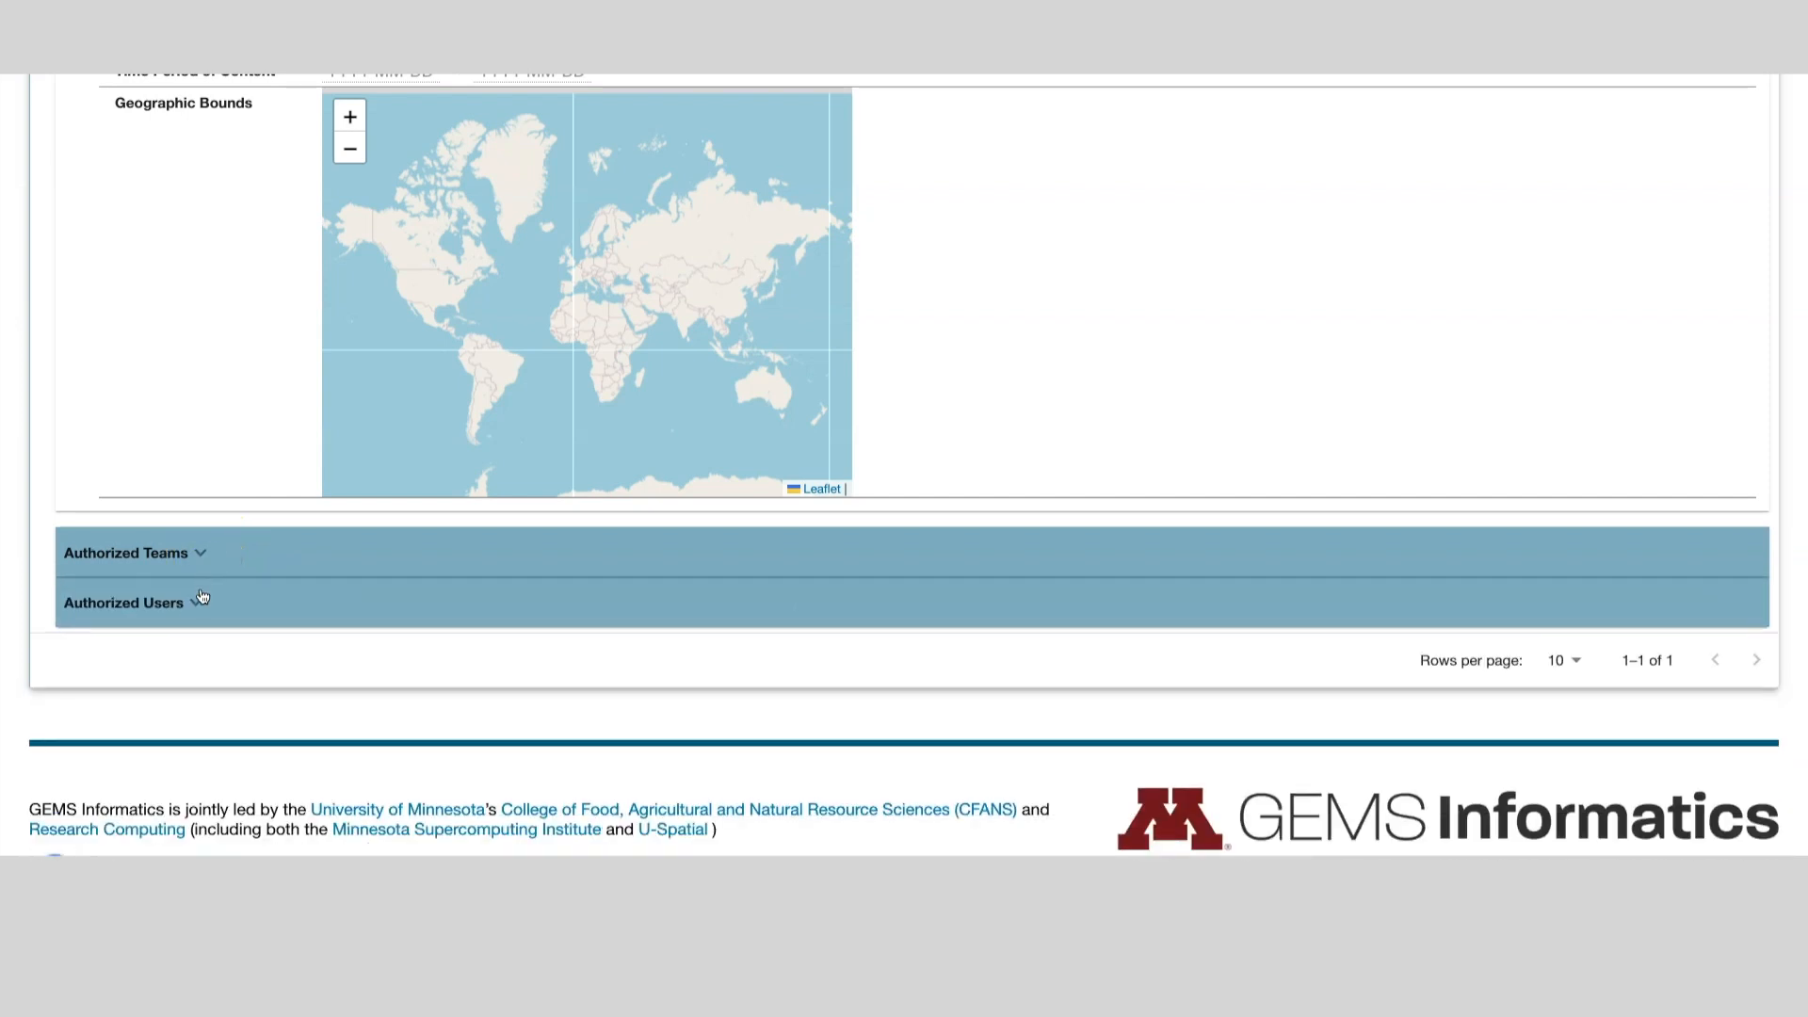
click(201, 604)
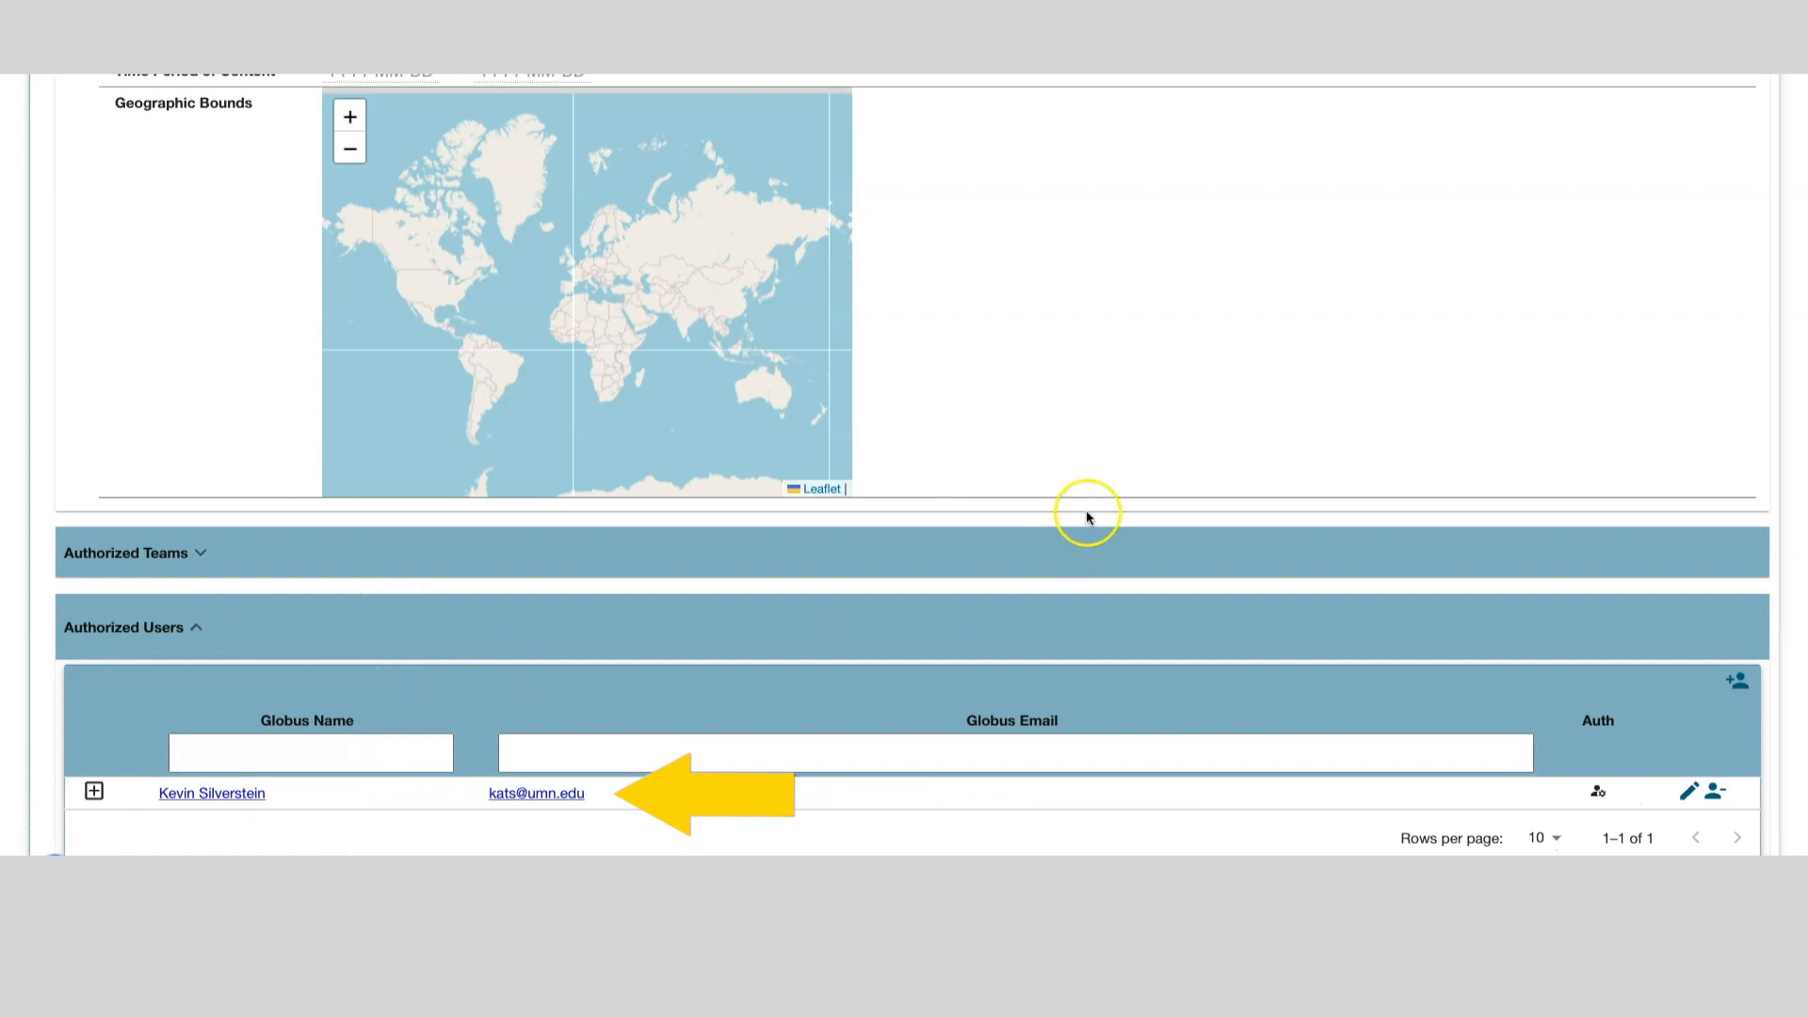
scroll(1377, 447, up, 3)
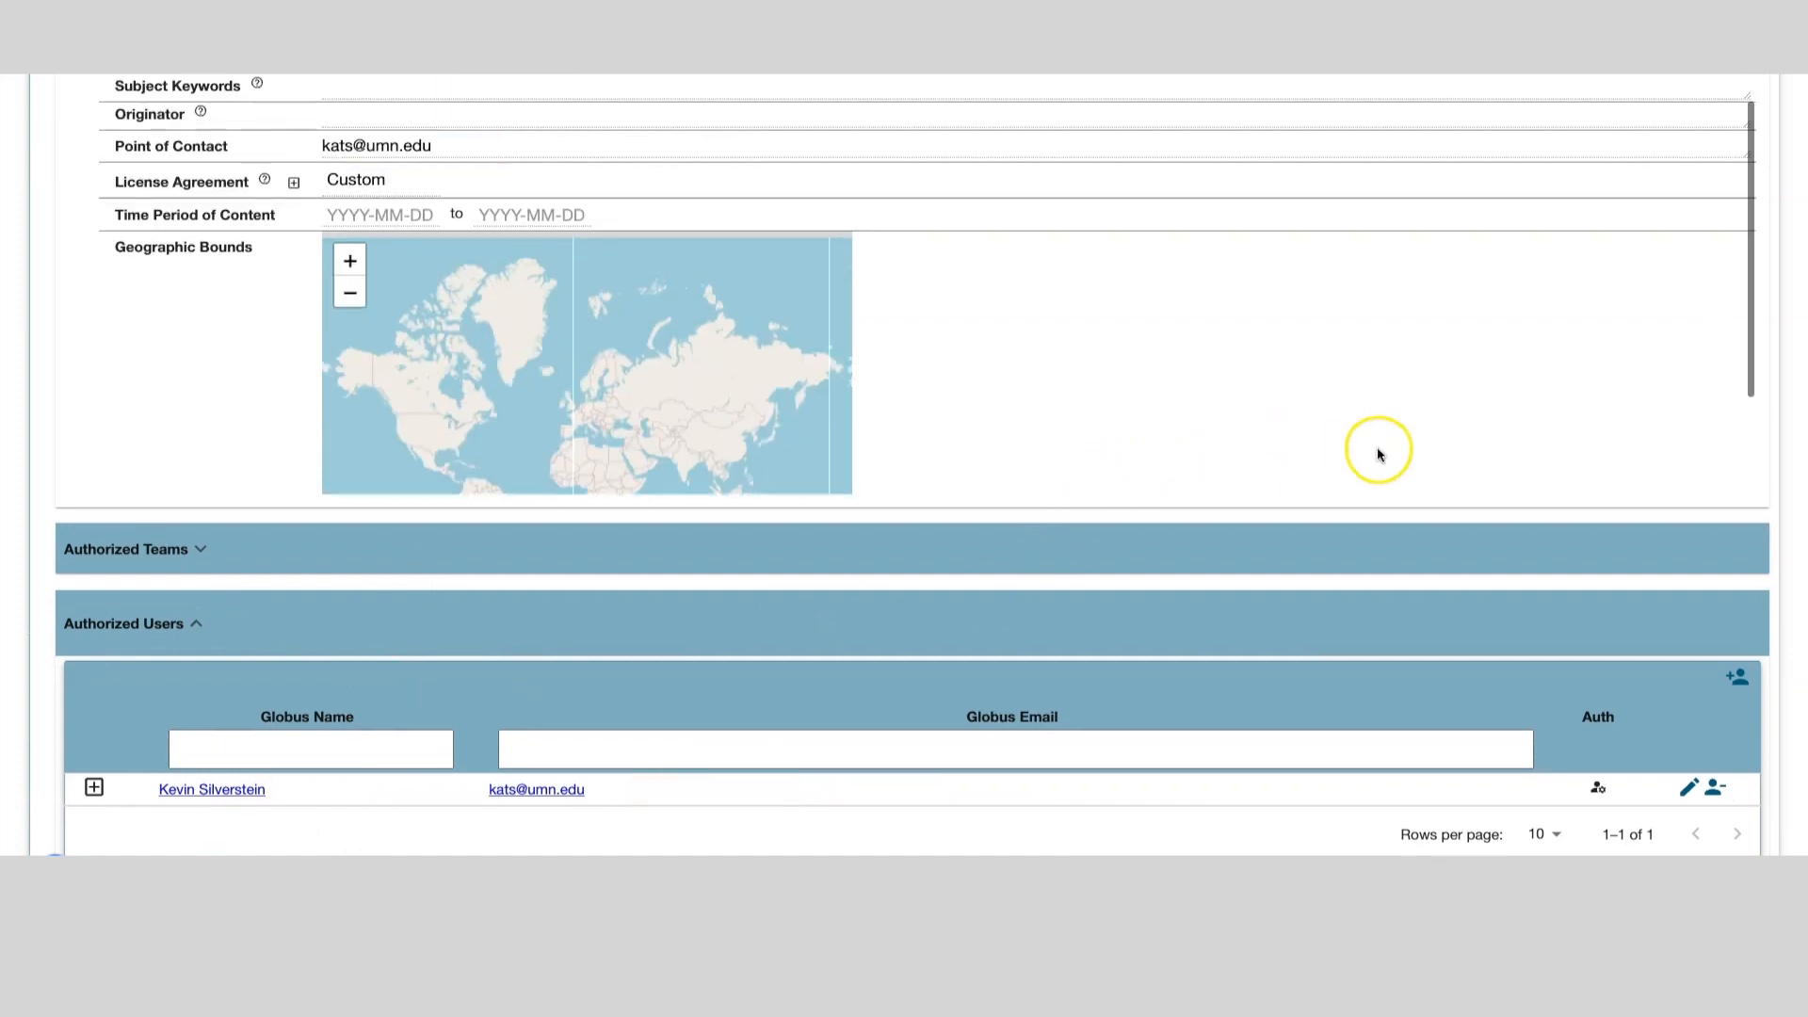
scroll(1376, 455, up, 1)
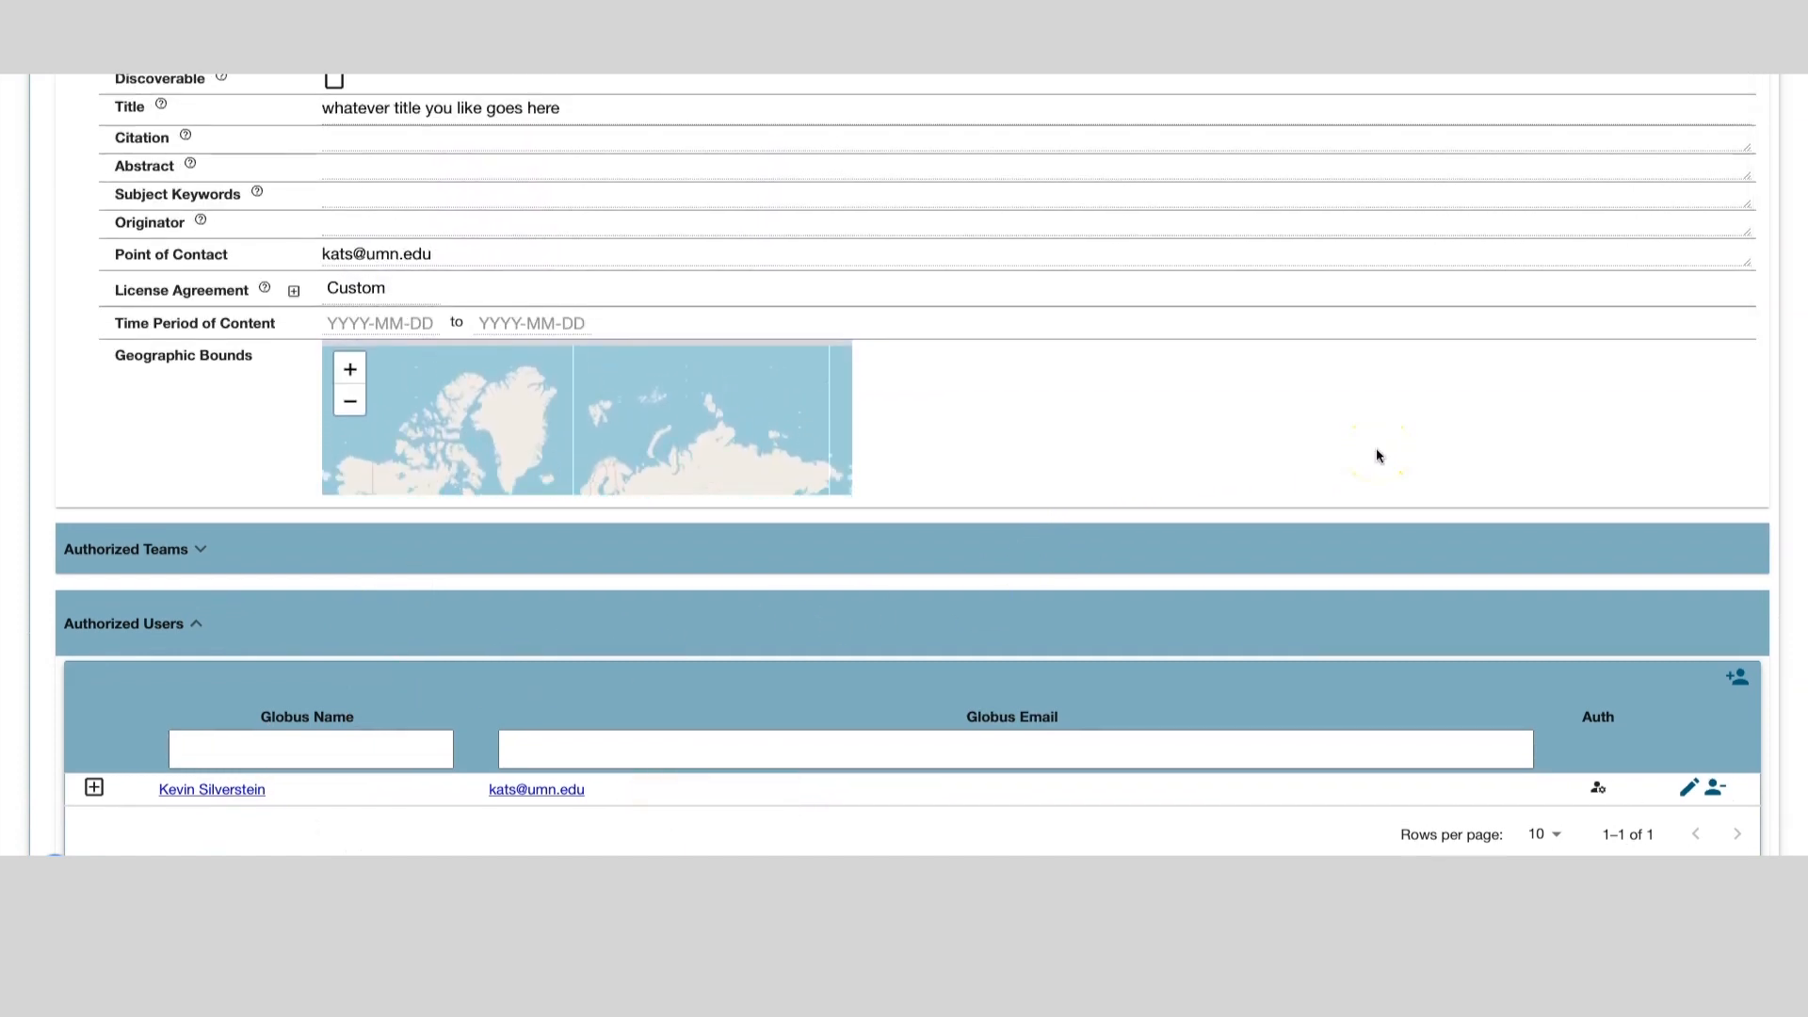